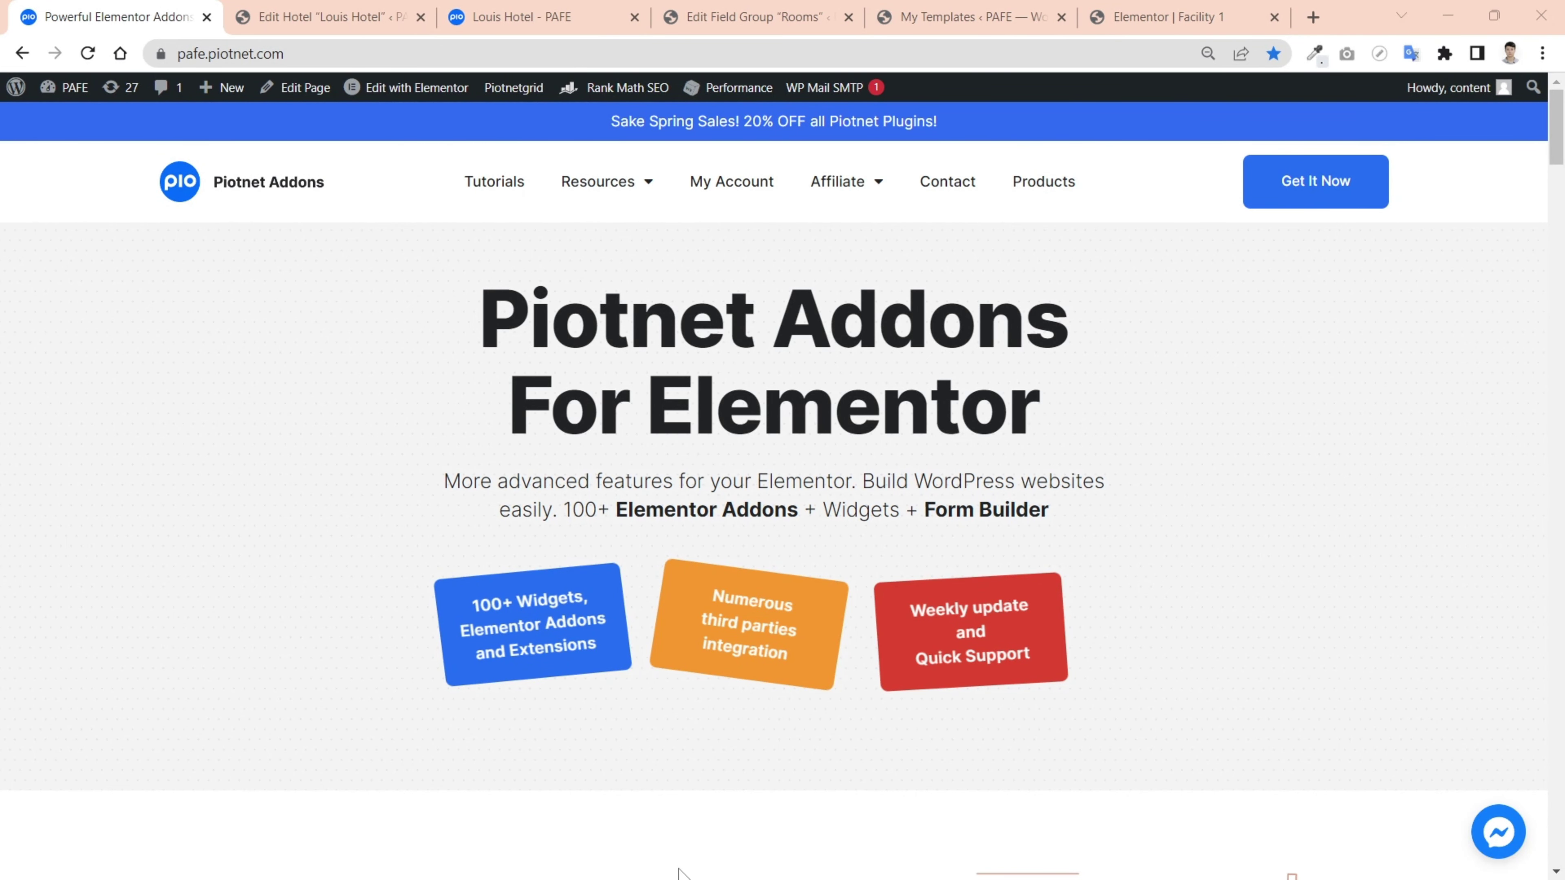
Step: Add an empty third room entry below Triple in the Louis Hotel post's Rooms repeater
click(329, 26)
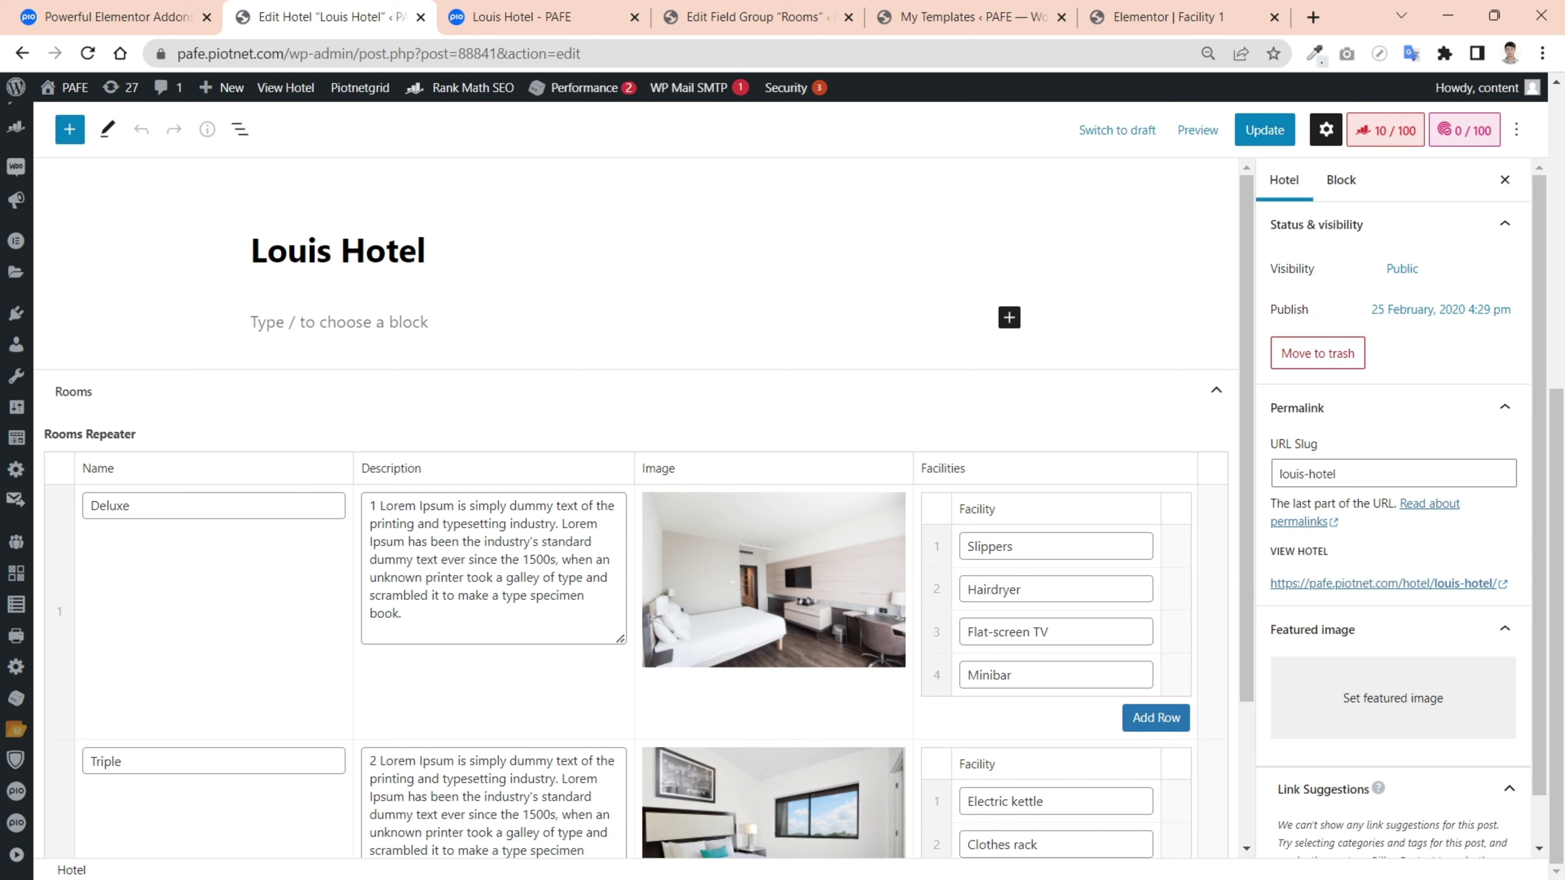
scroll(628, 272, down, 2)
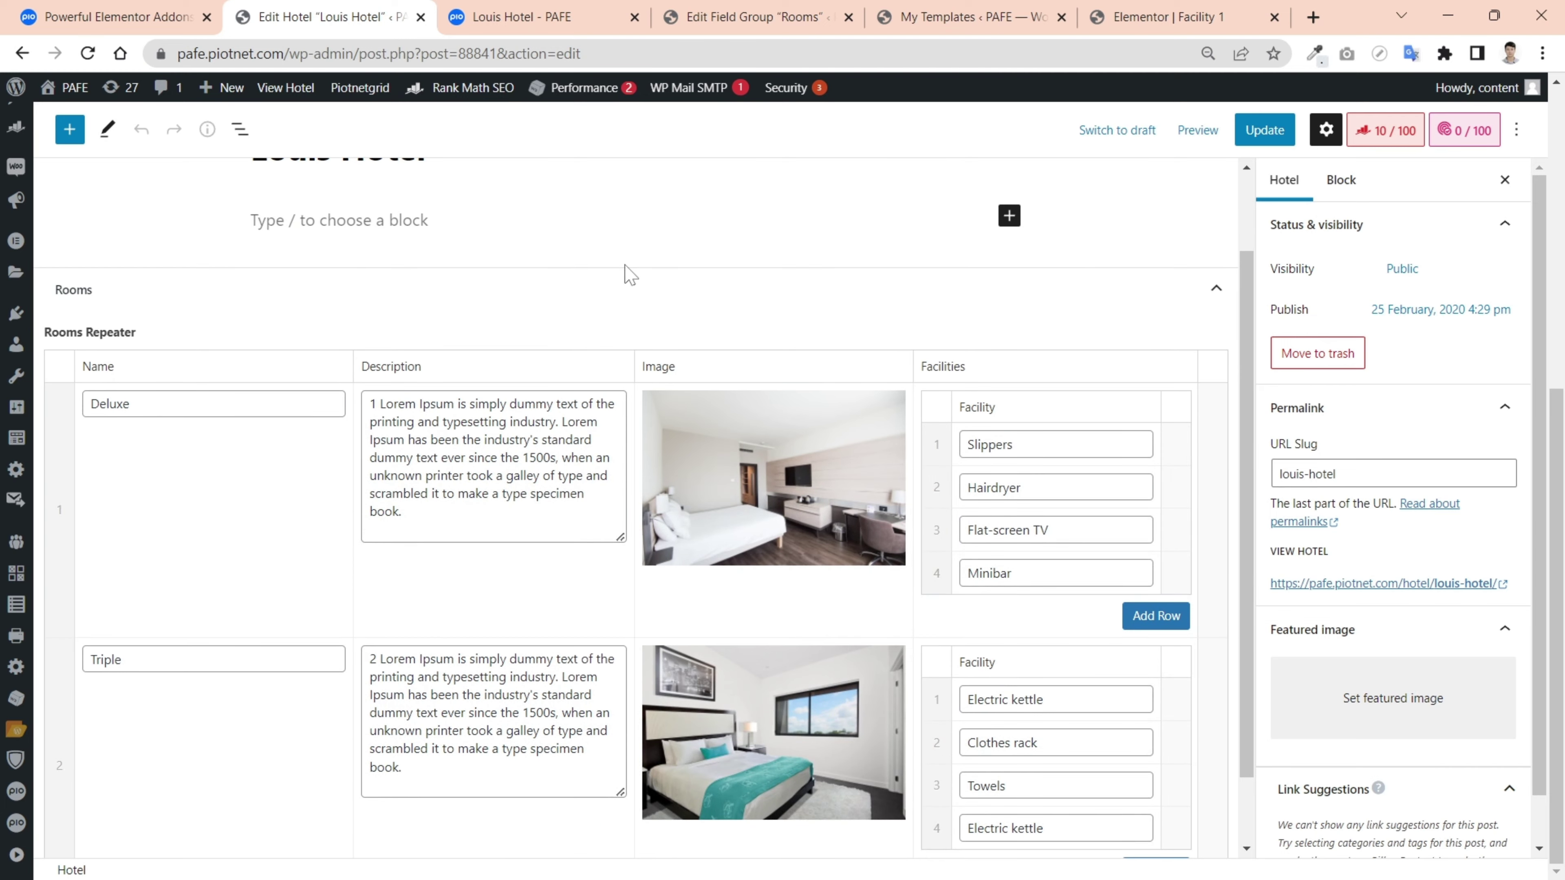
scroll(628, 272, down, 2)
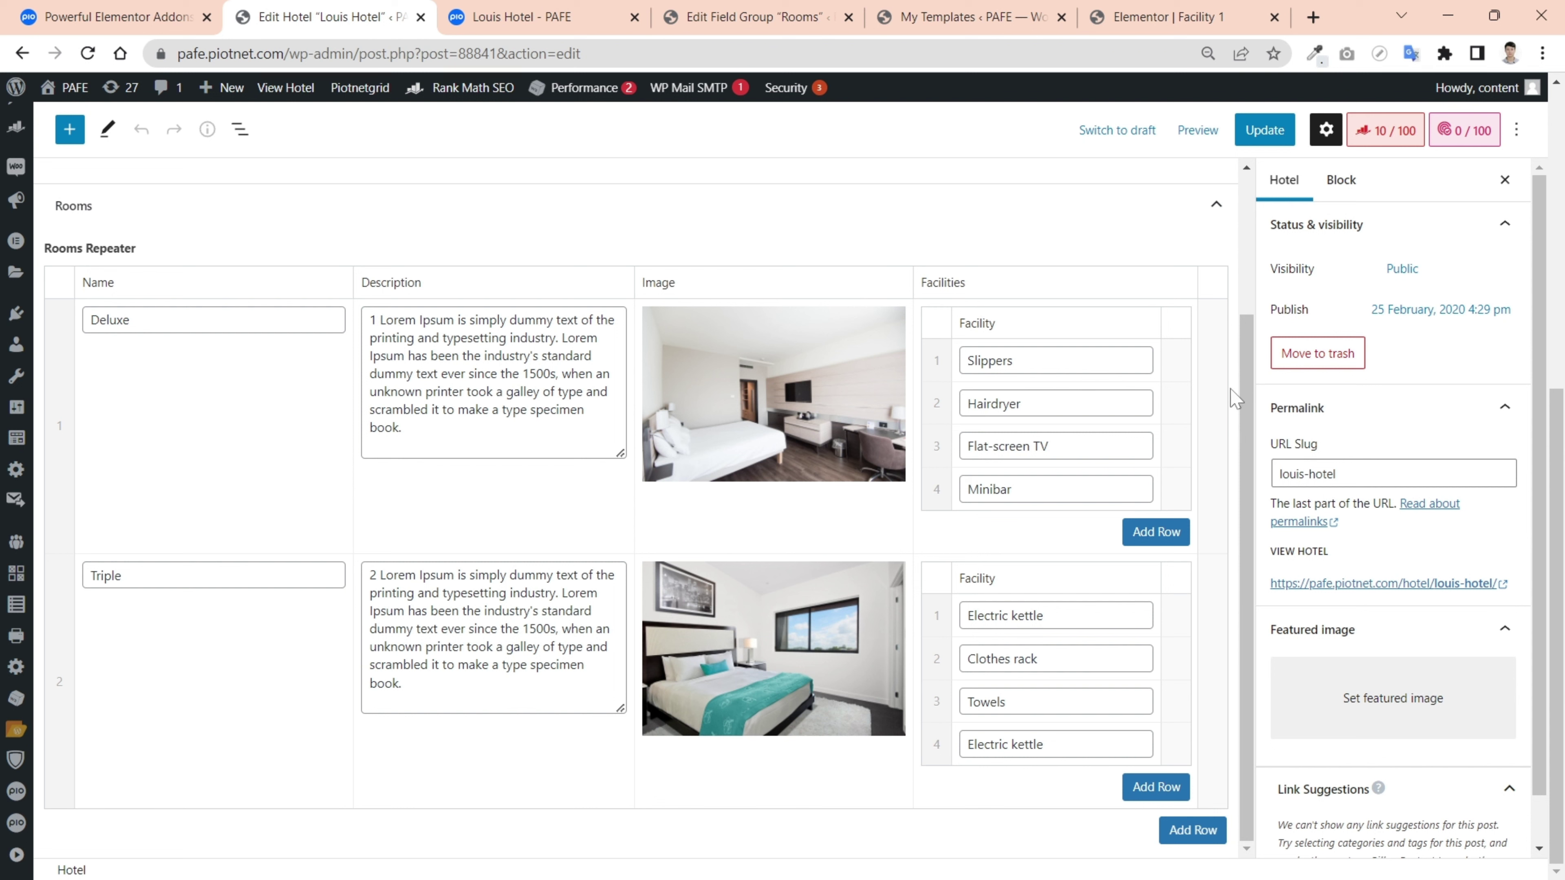
mouse_move(1215, 426)
click(225, 575)
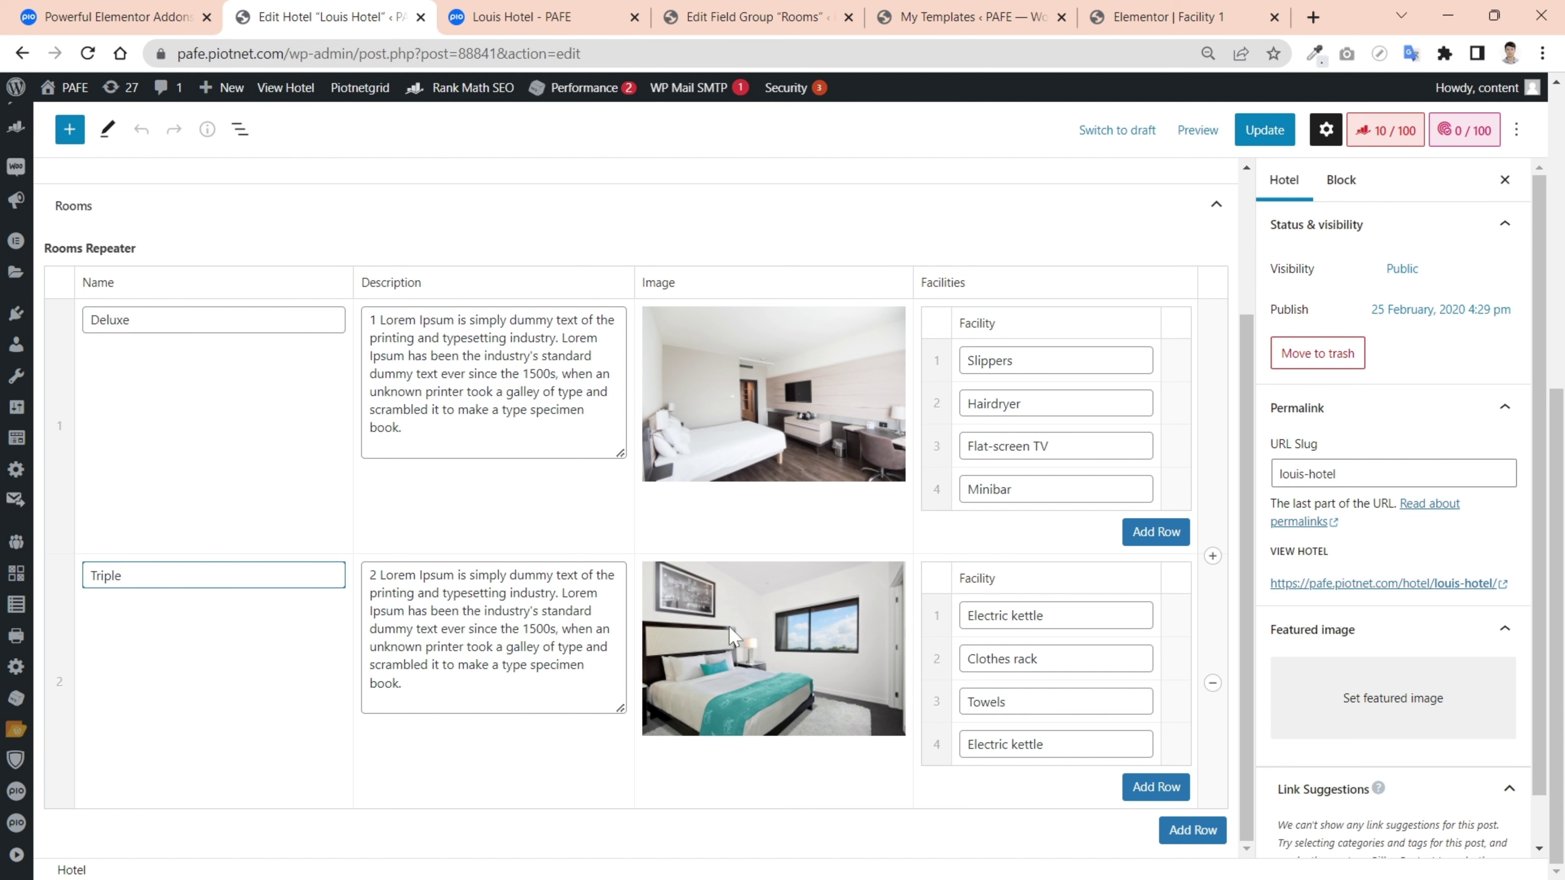
click(1192, 830)
scroll(348, 798, down, 3)
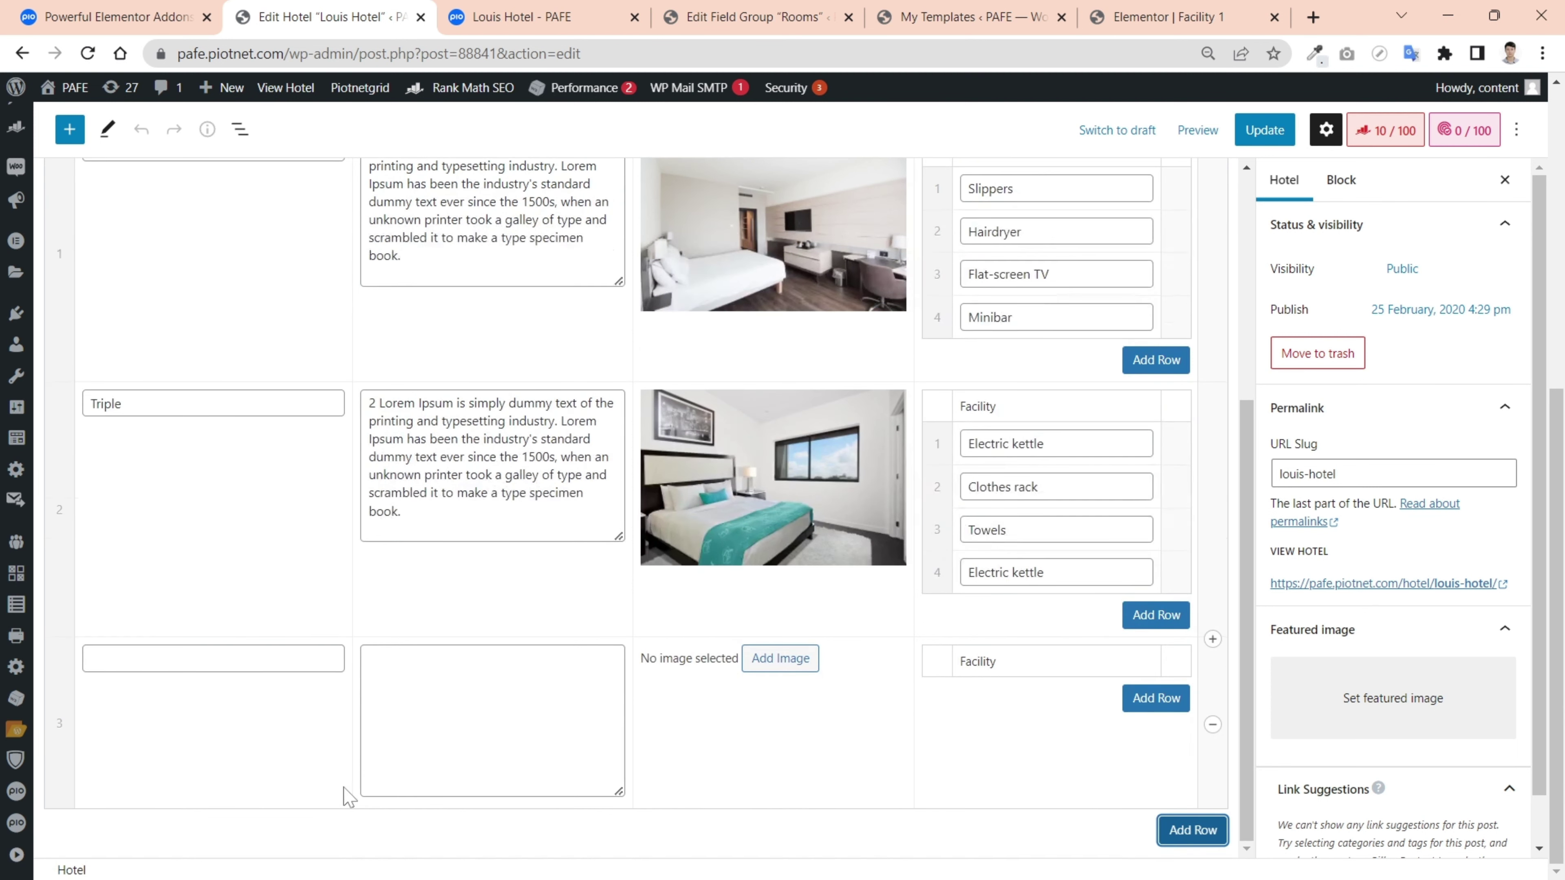
click(214, 658)
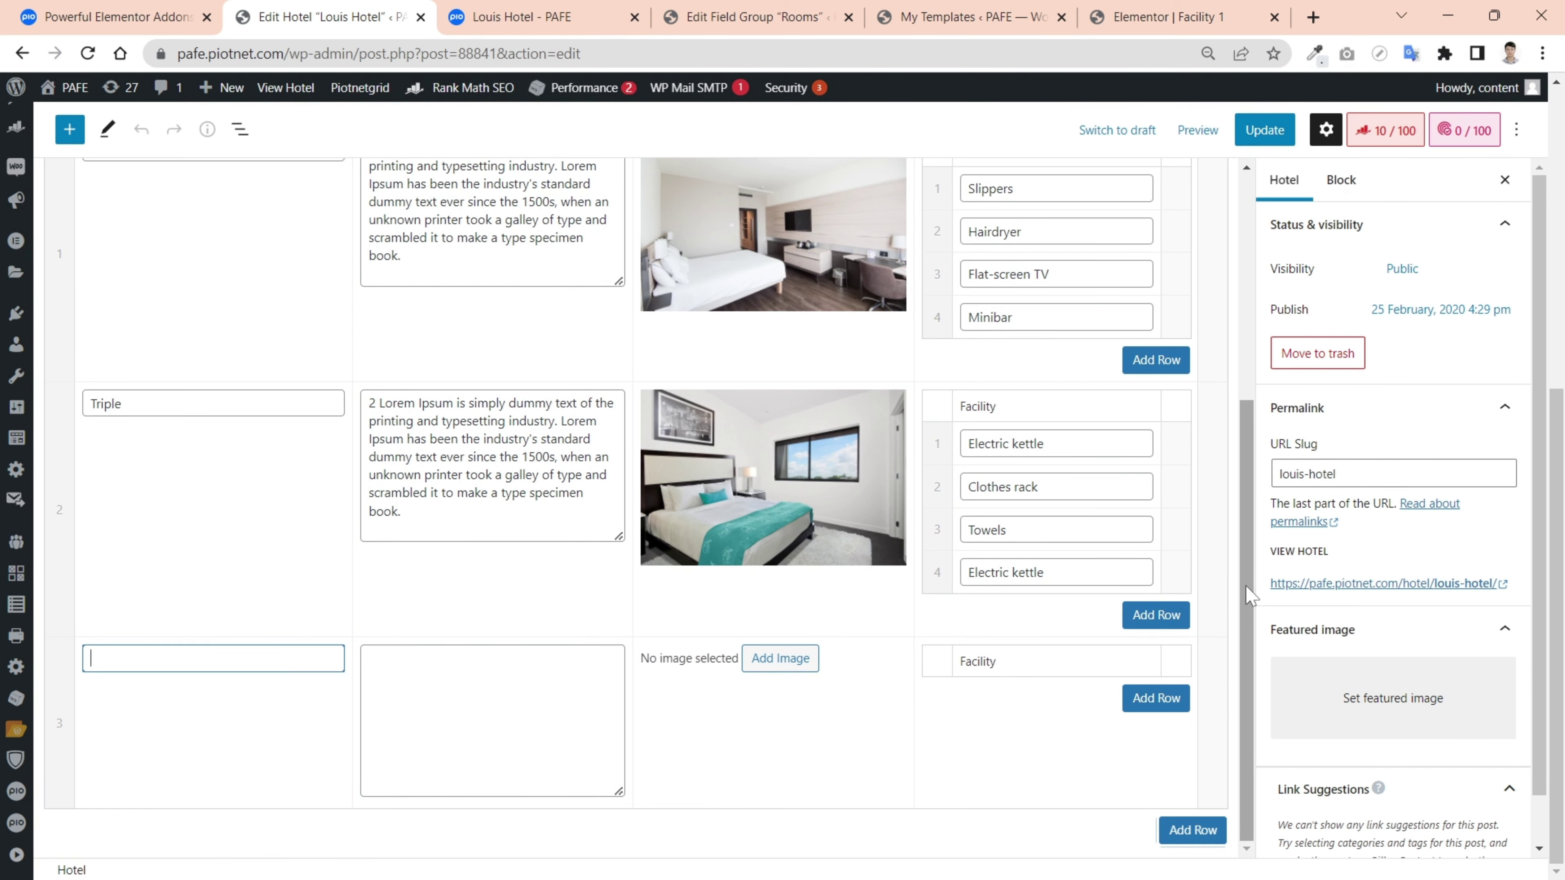
Step: Add two empty facility rows, 5 and 6, to the Deluxe room's Facilities list
drag(1249, 594, 1249, 494)
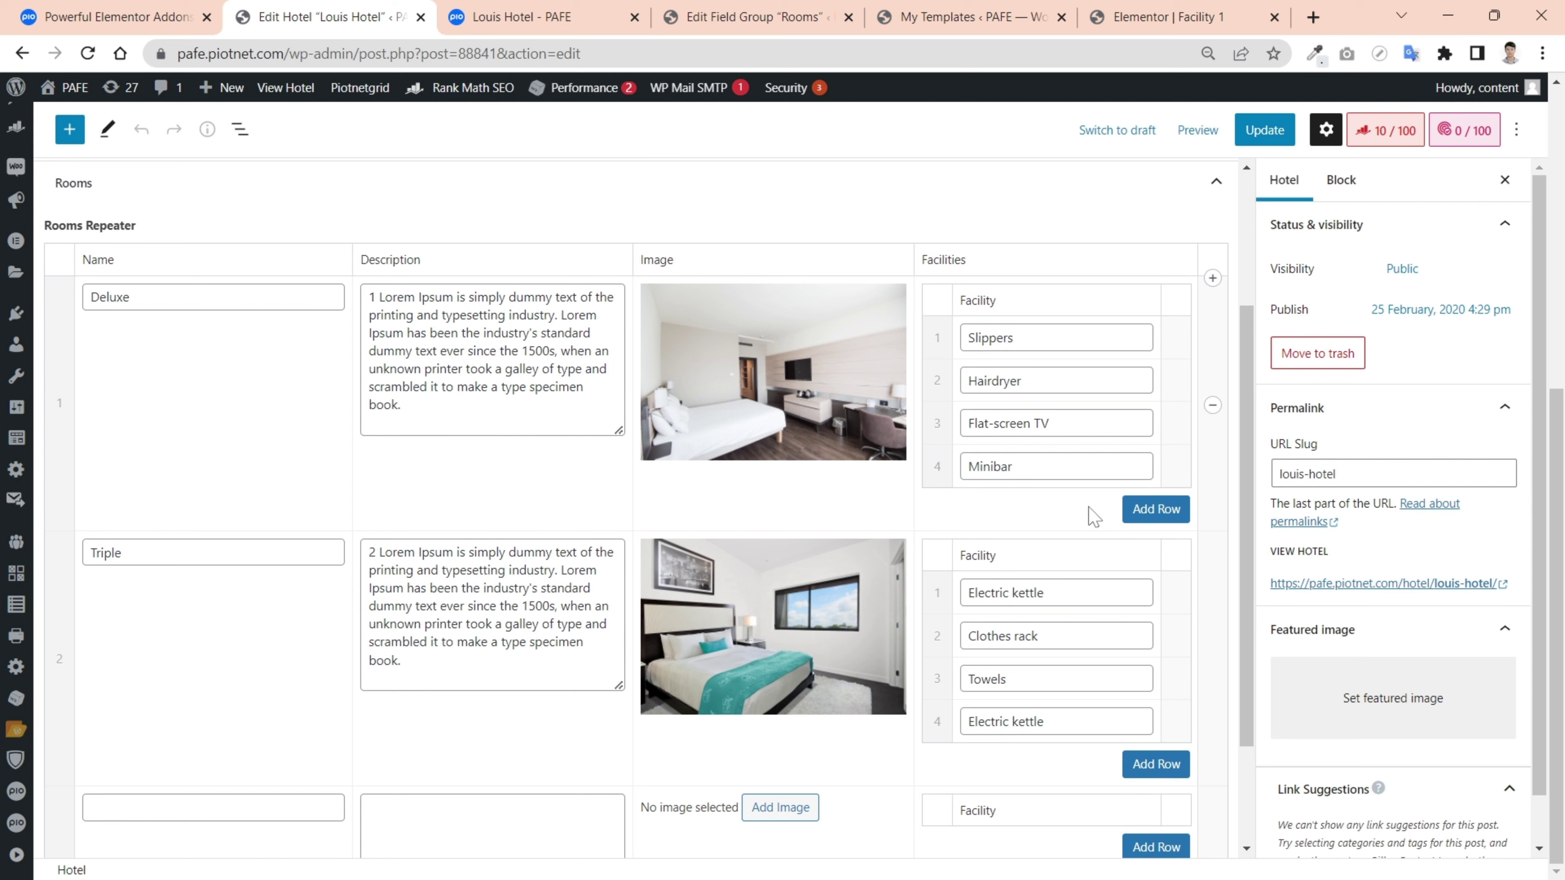
click(1133, 510)
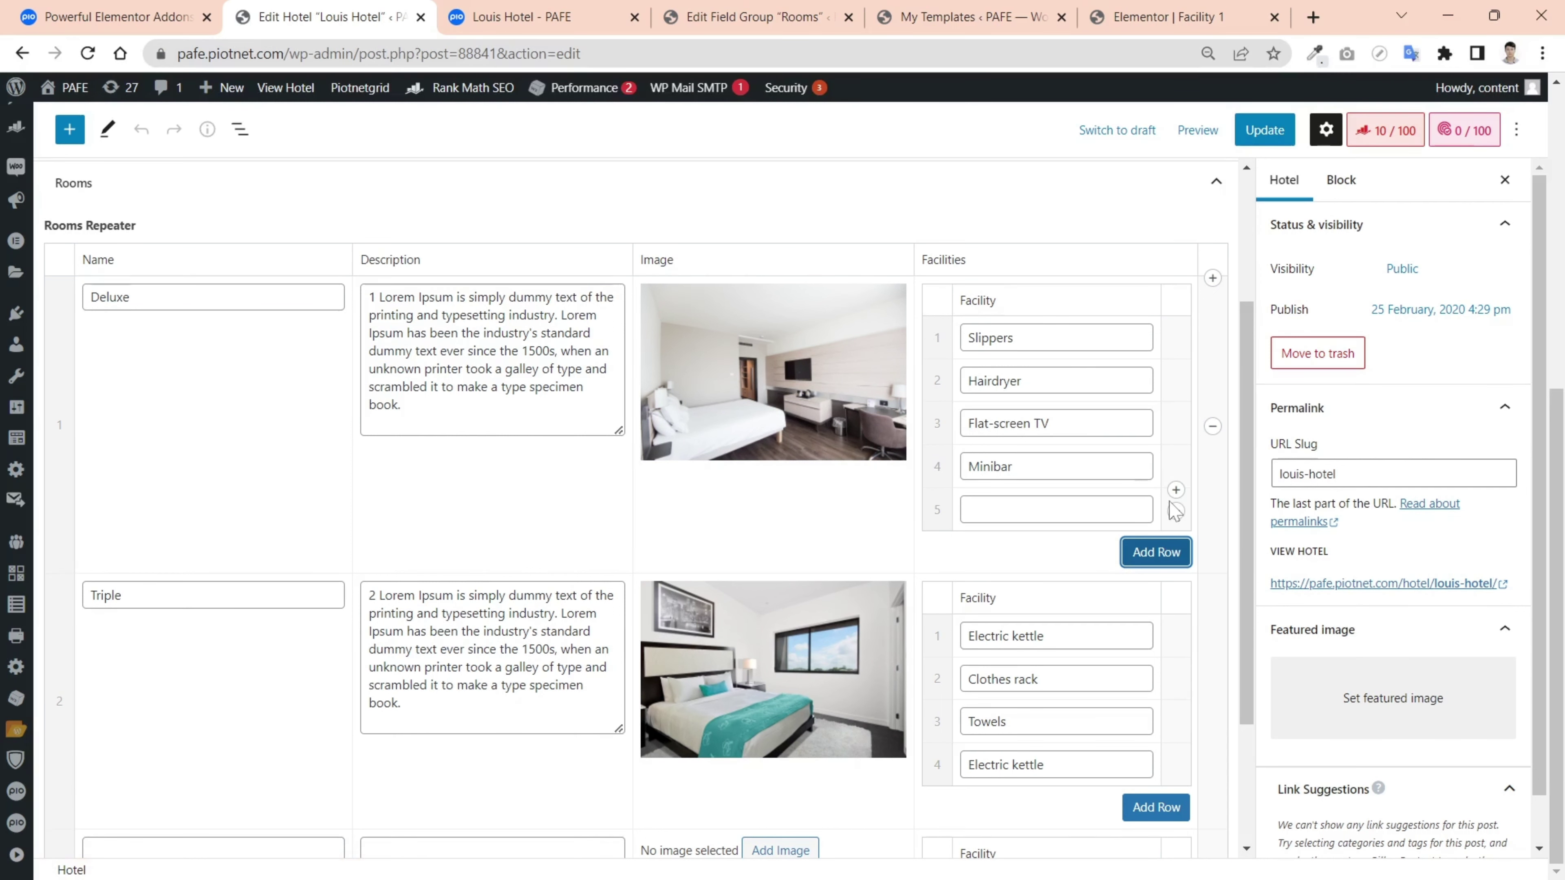
click(1158, 552)
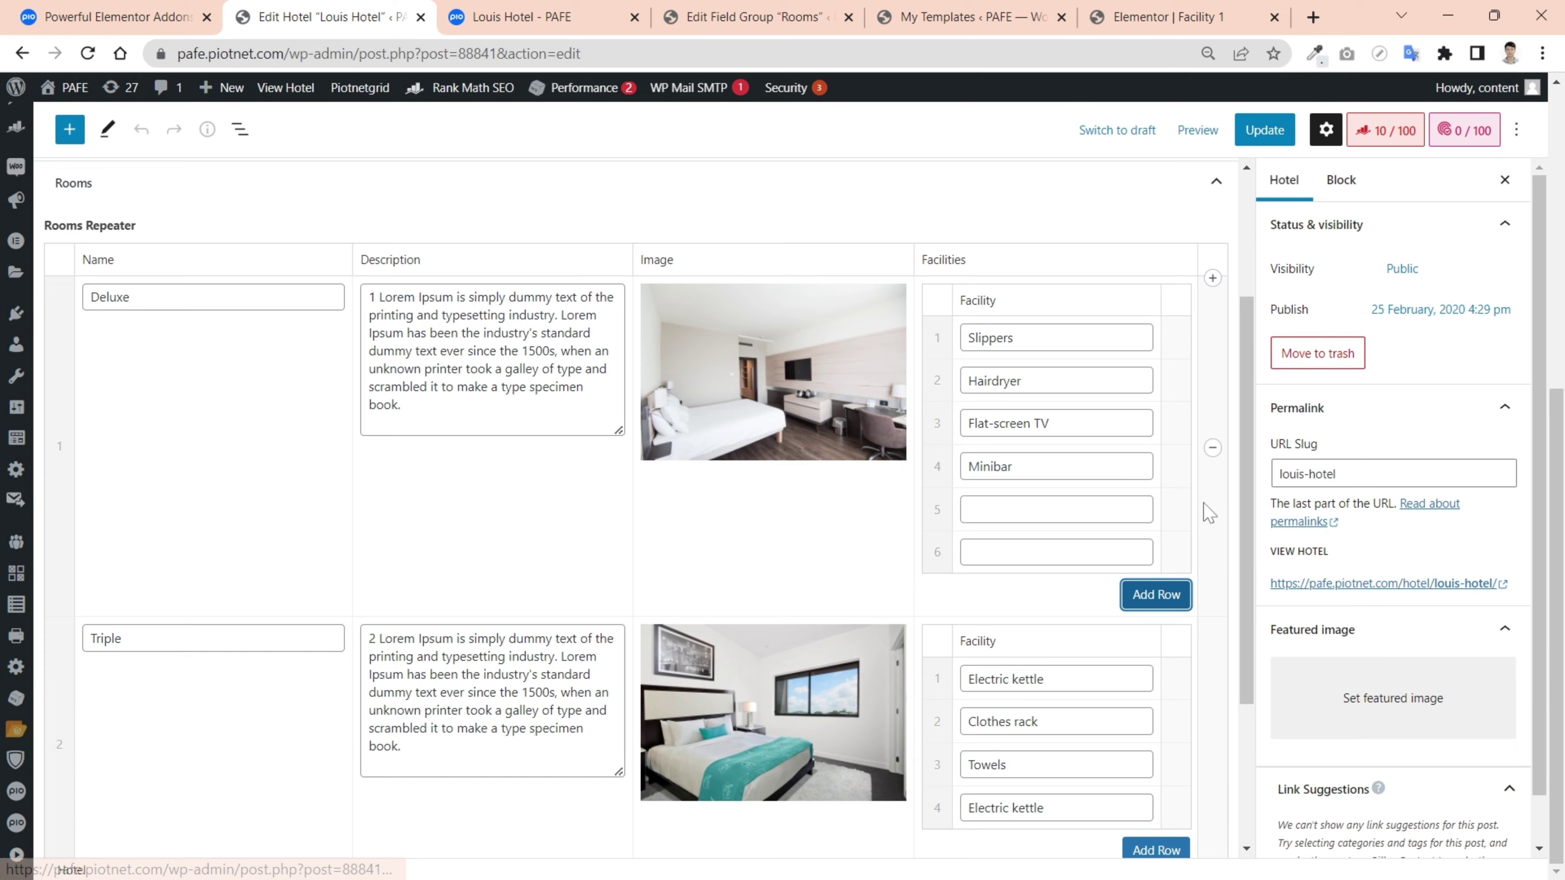
mouse_move(1244, 493)
mouse_down()
mouse_move(1260, 642)
mouse_move(1265, 472)
mouse_up()
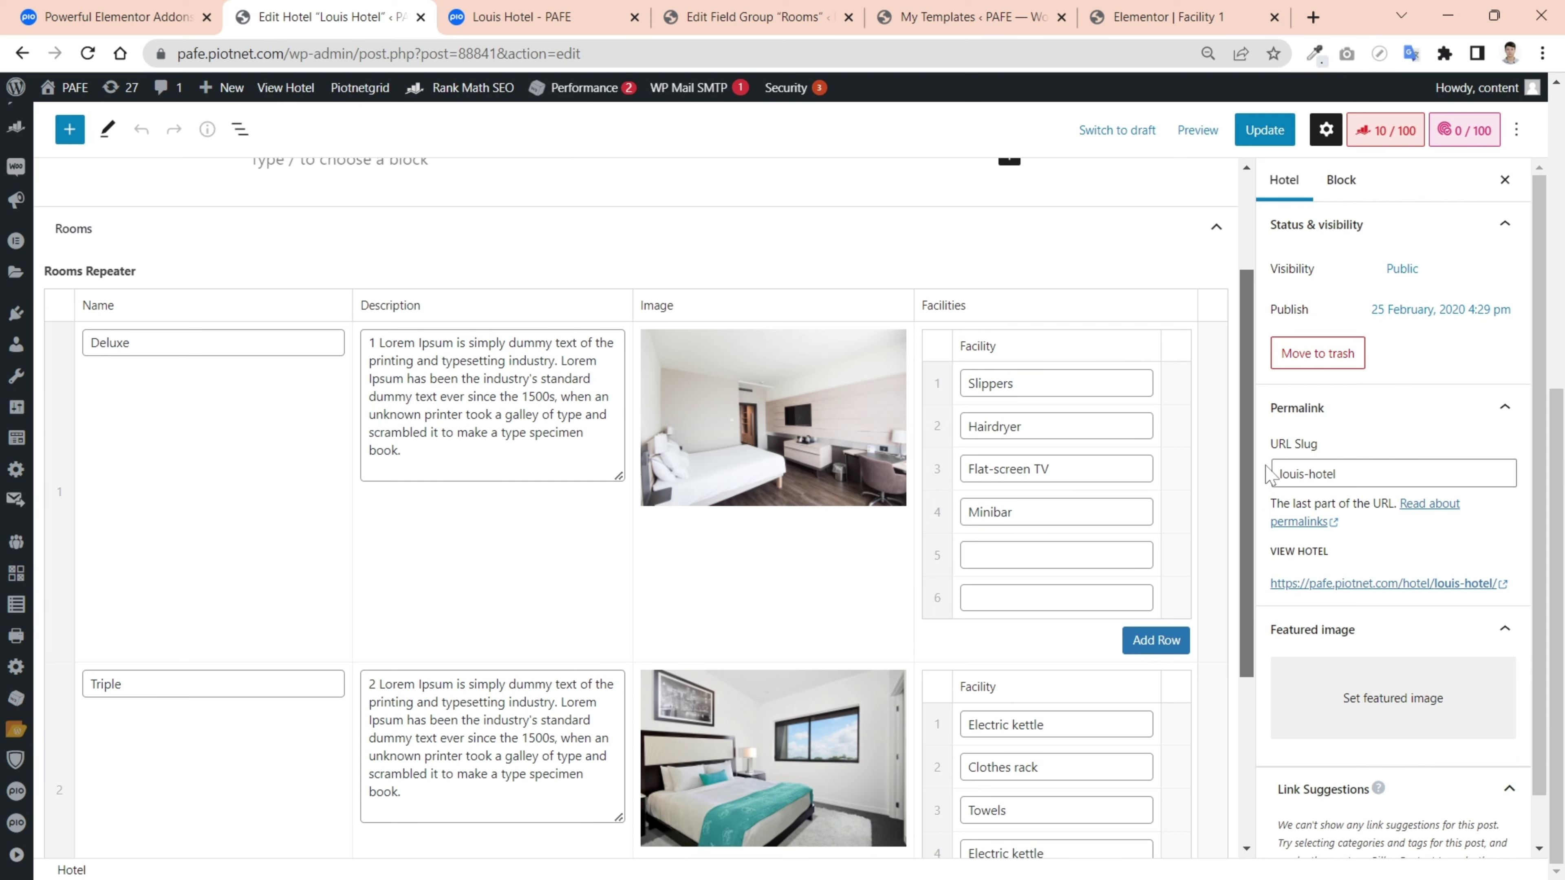
Step: Scroll through the live Louis Hotel page to review the Deluxe and Triple room layouts
click(579, 21)
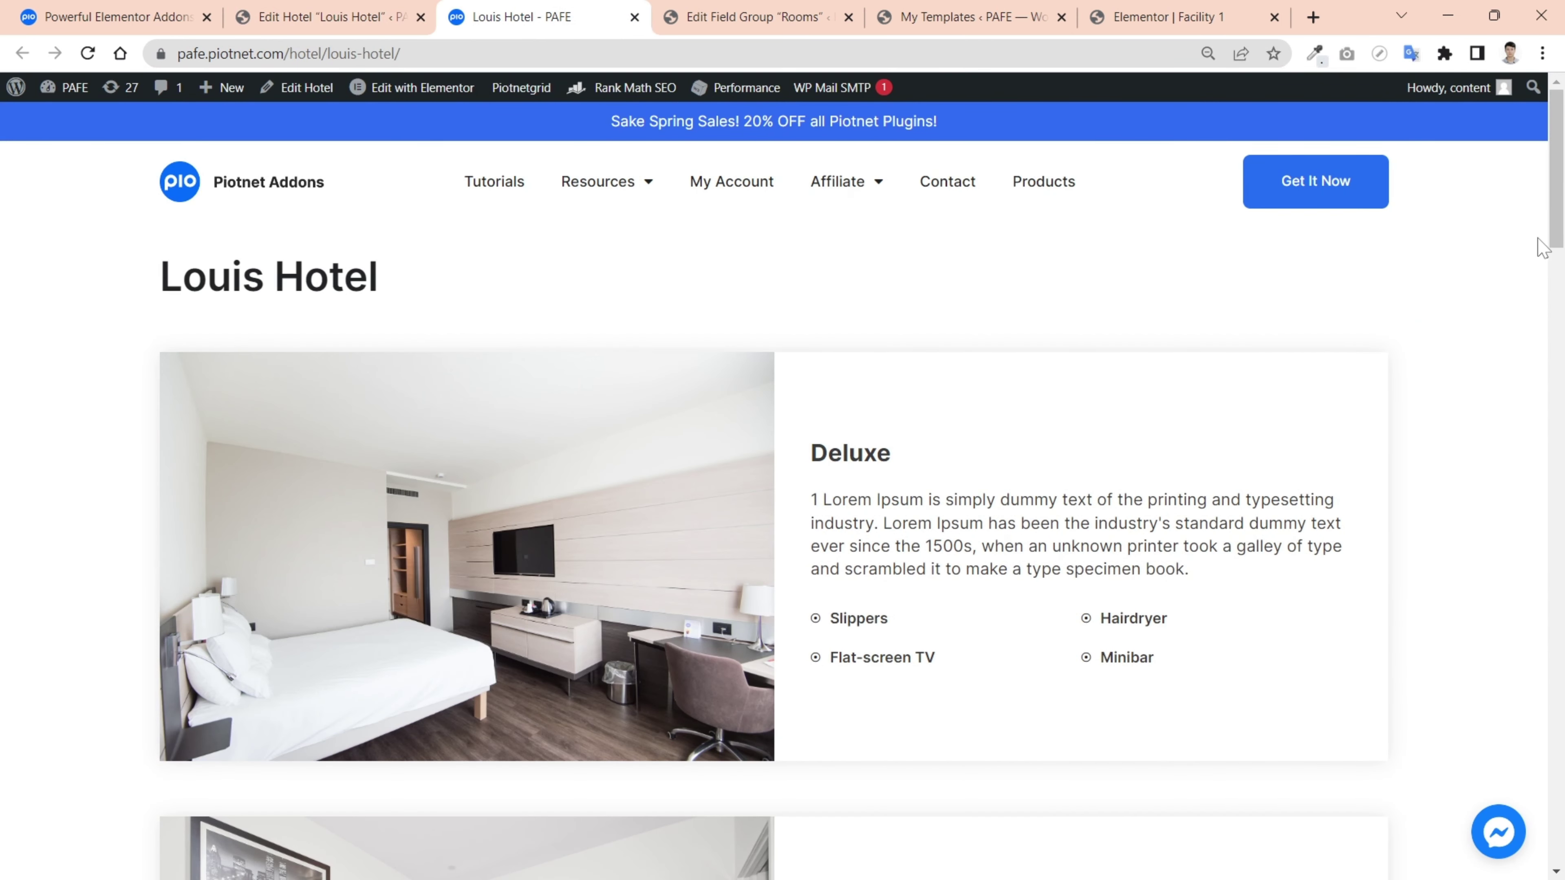
scroll(1195, 378, down, 1)
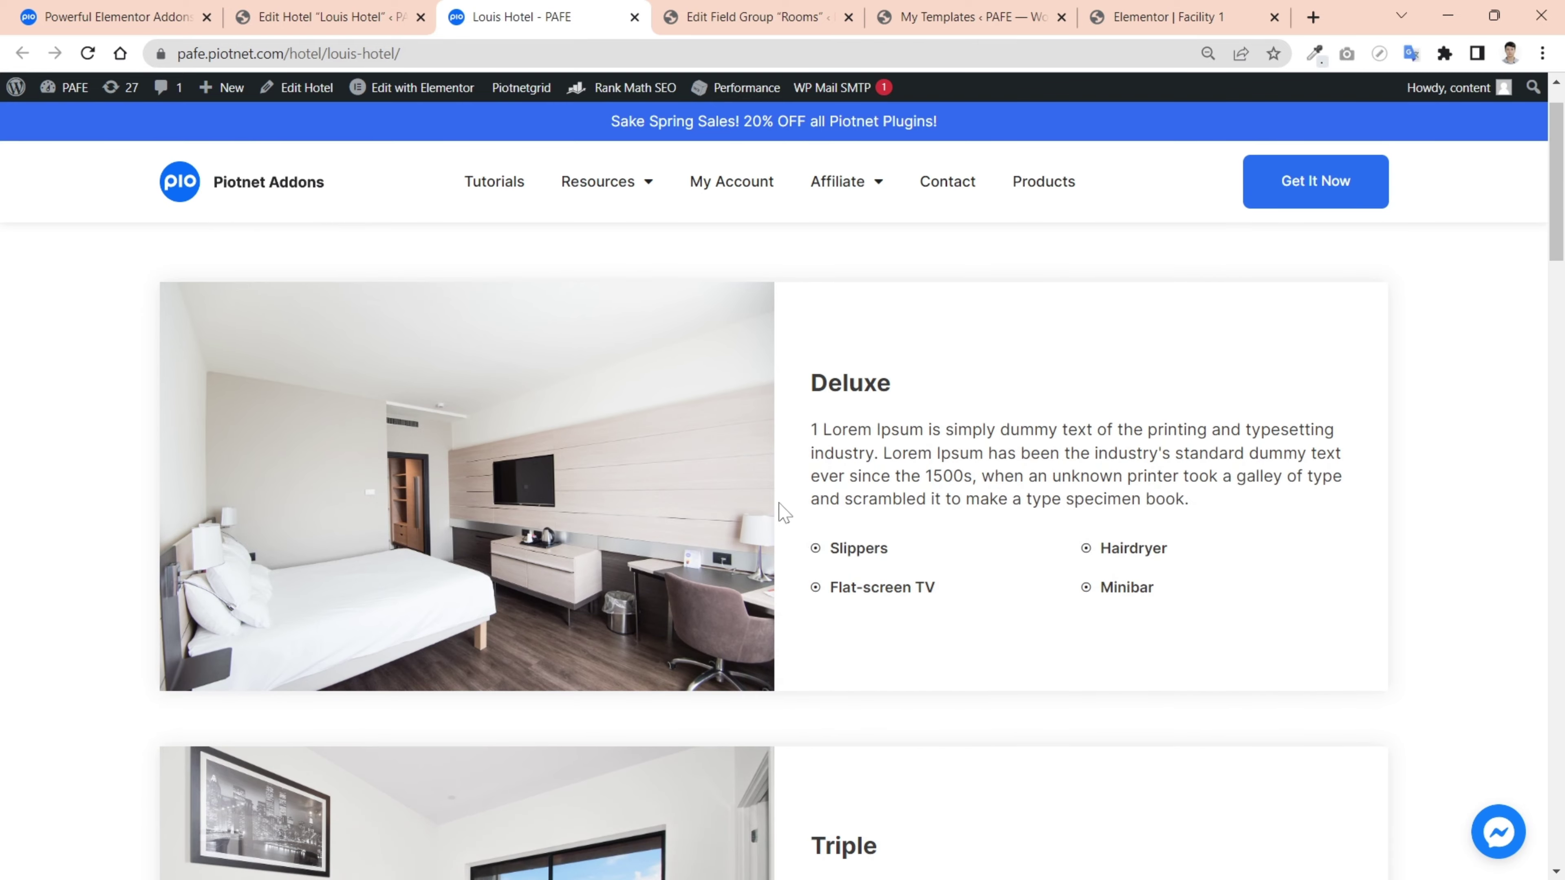
scroll(1223, 500, down, 5)
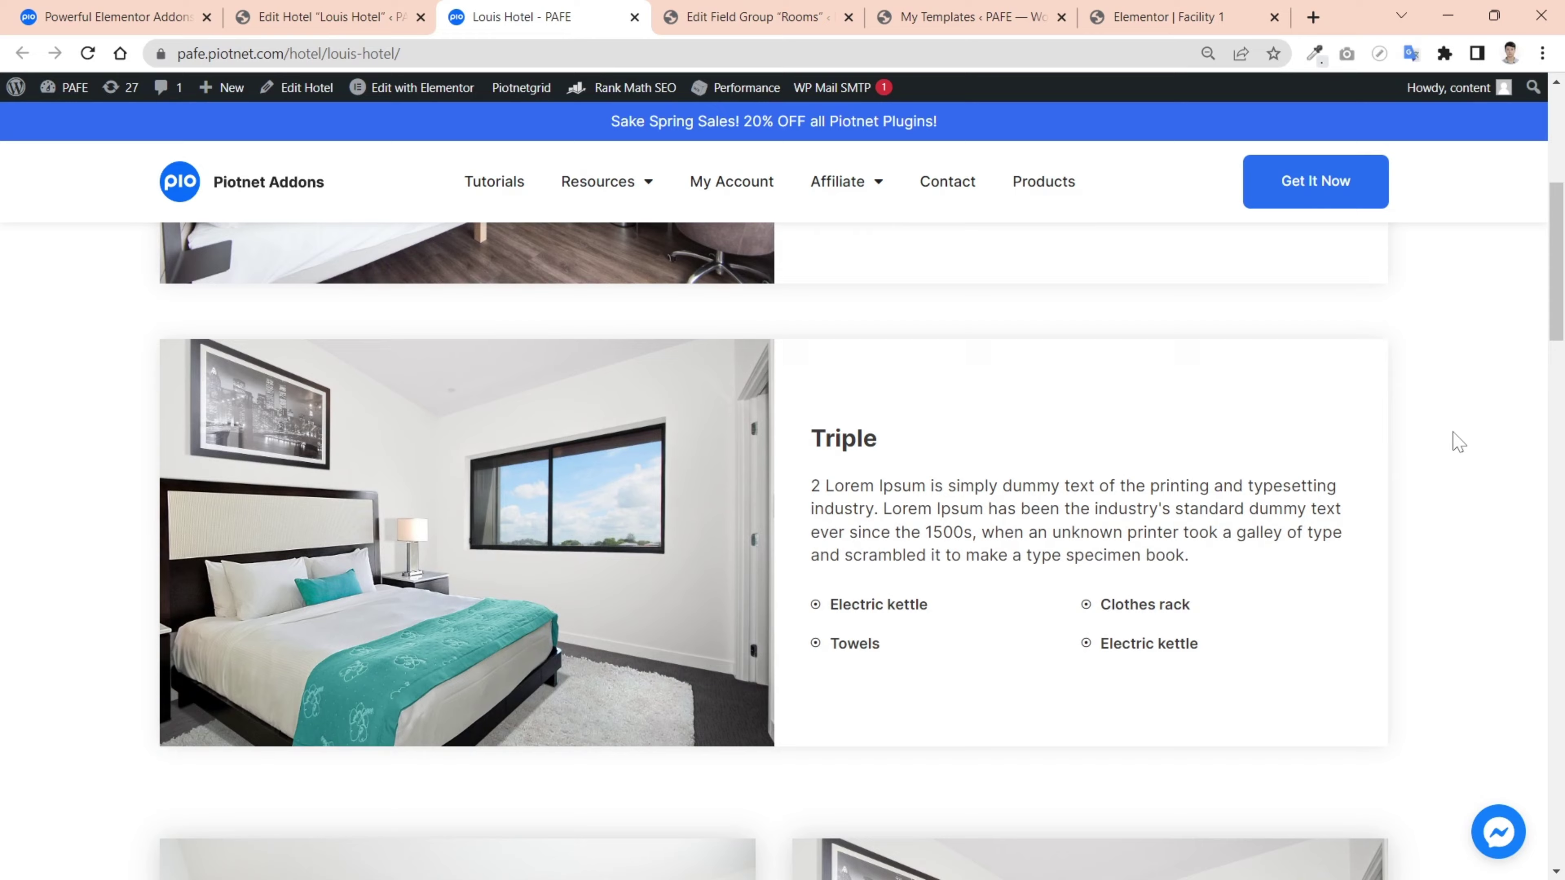
scroll(1461, 431, down, 8)
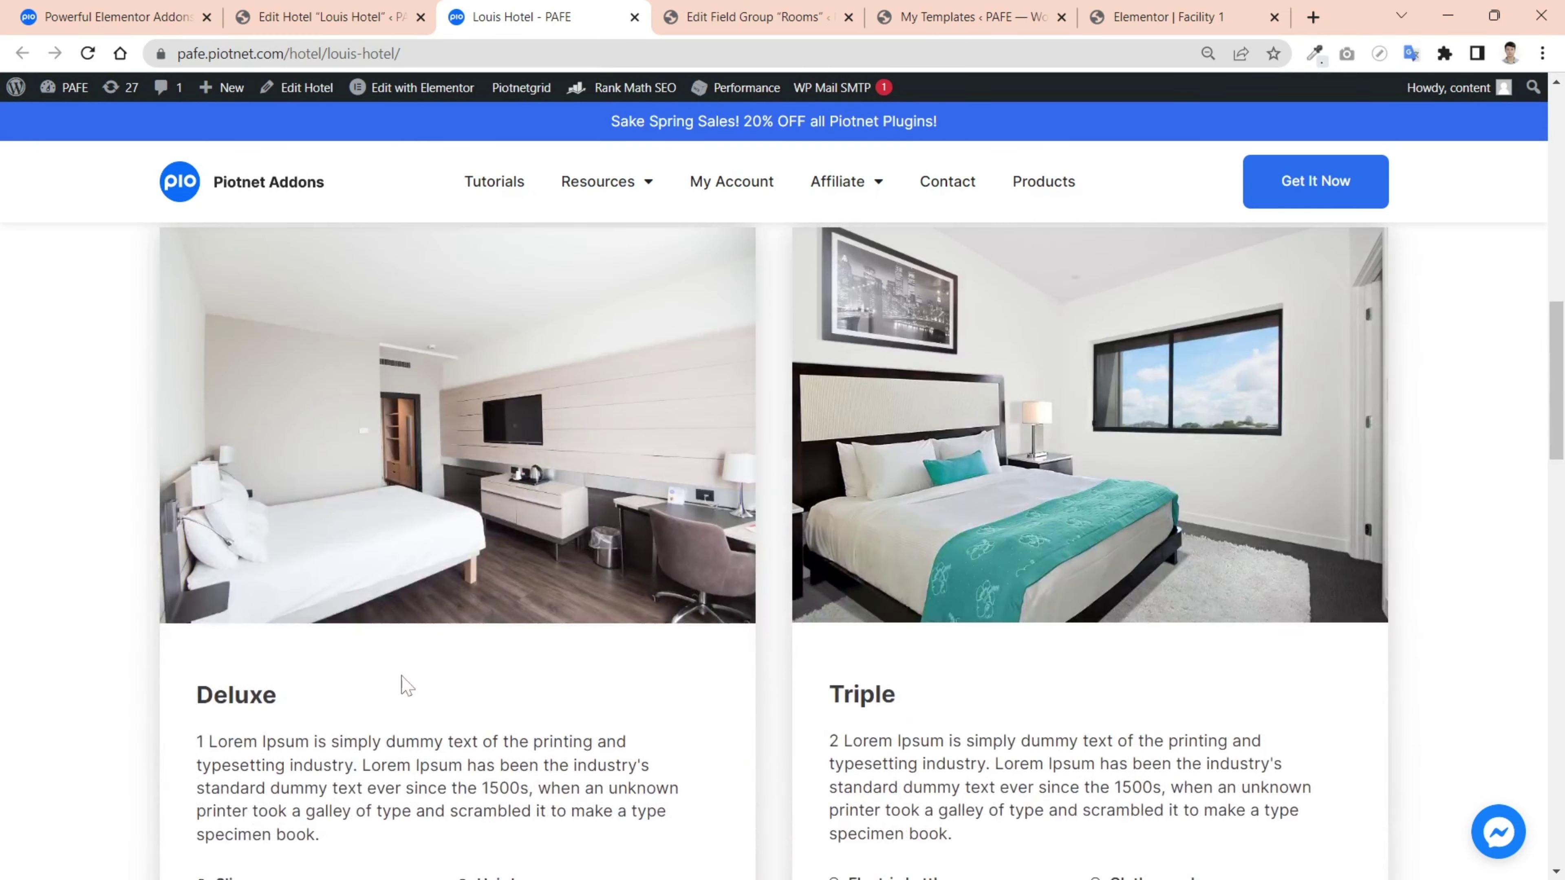
scroll(1139, 685, down, 1)
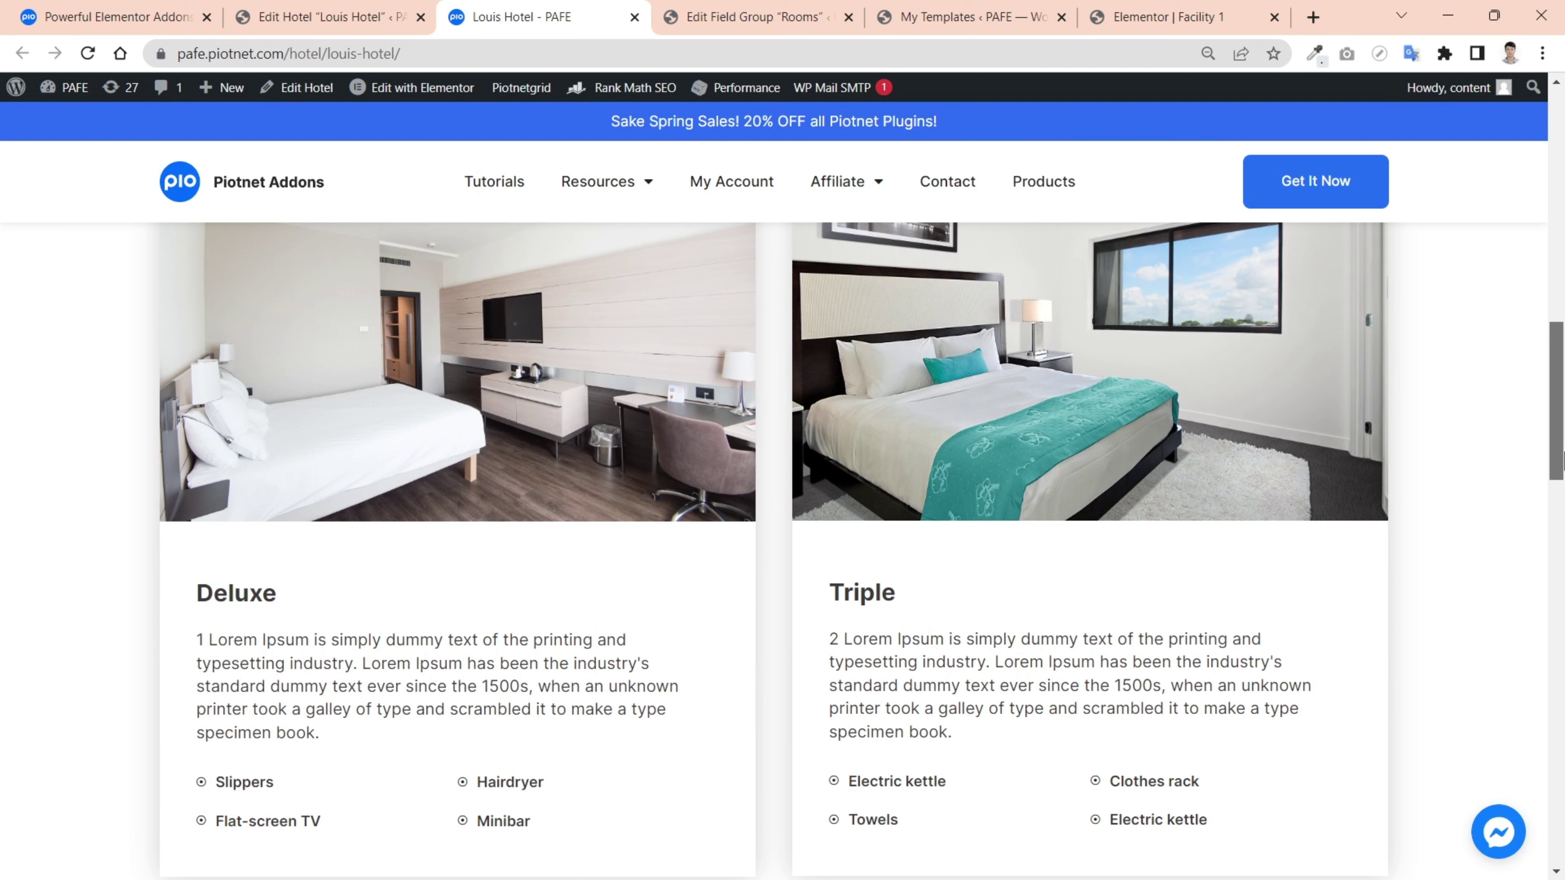
drag(1562, 460, 1562, 203)
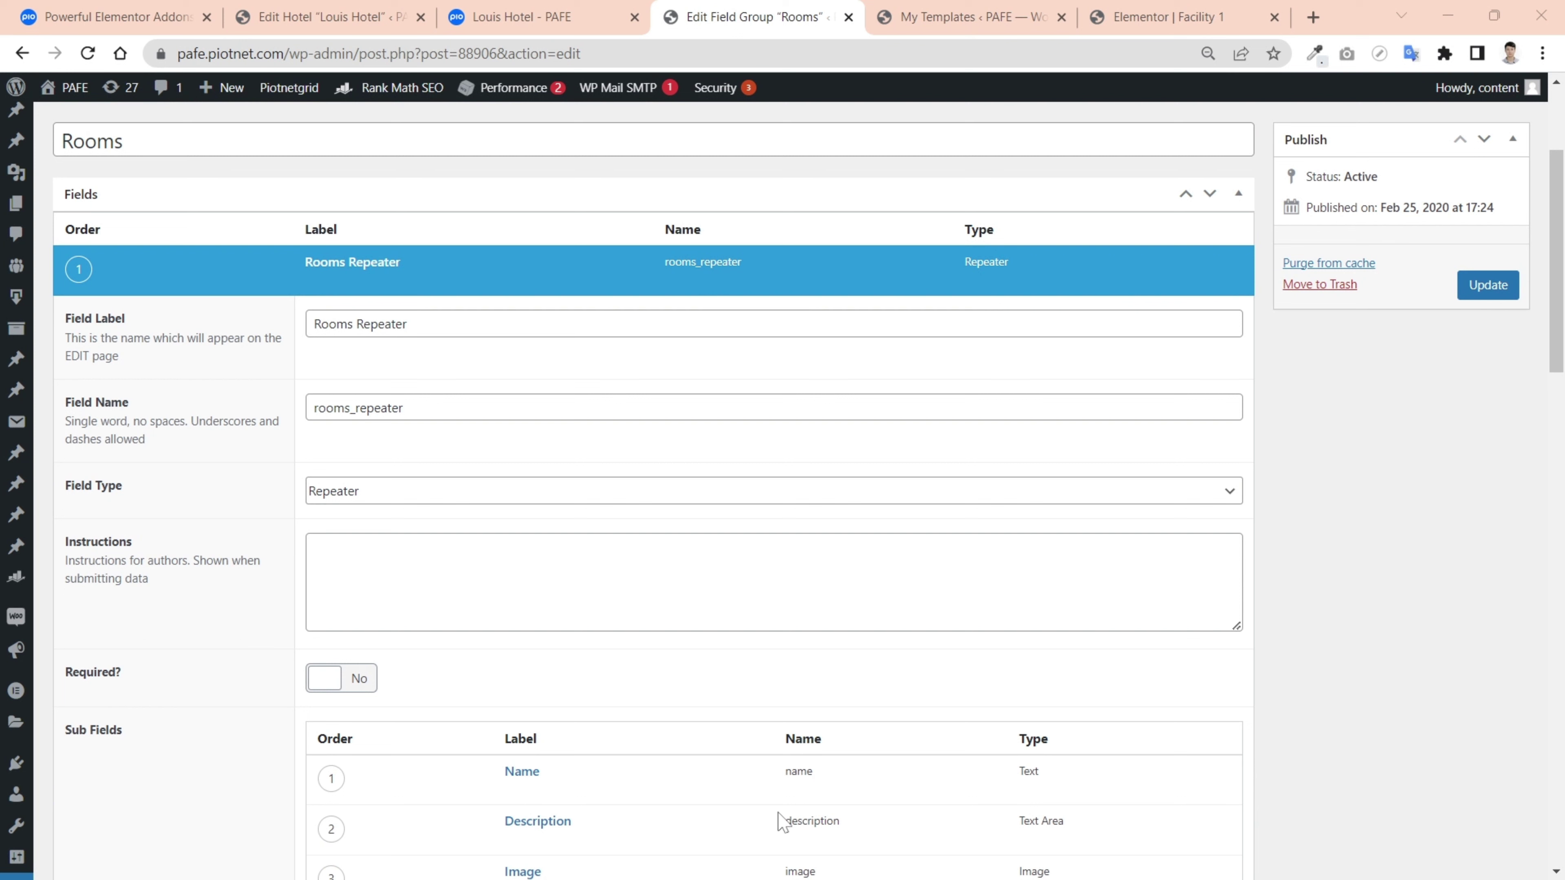
Step: Inspect the Rooms Repeater field's label and its field name rooms_repeater
mouse_move(370, 271)
click(456, 323)
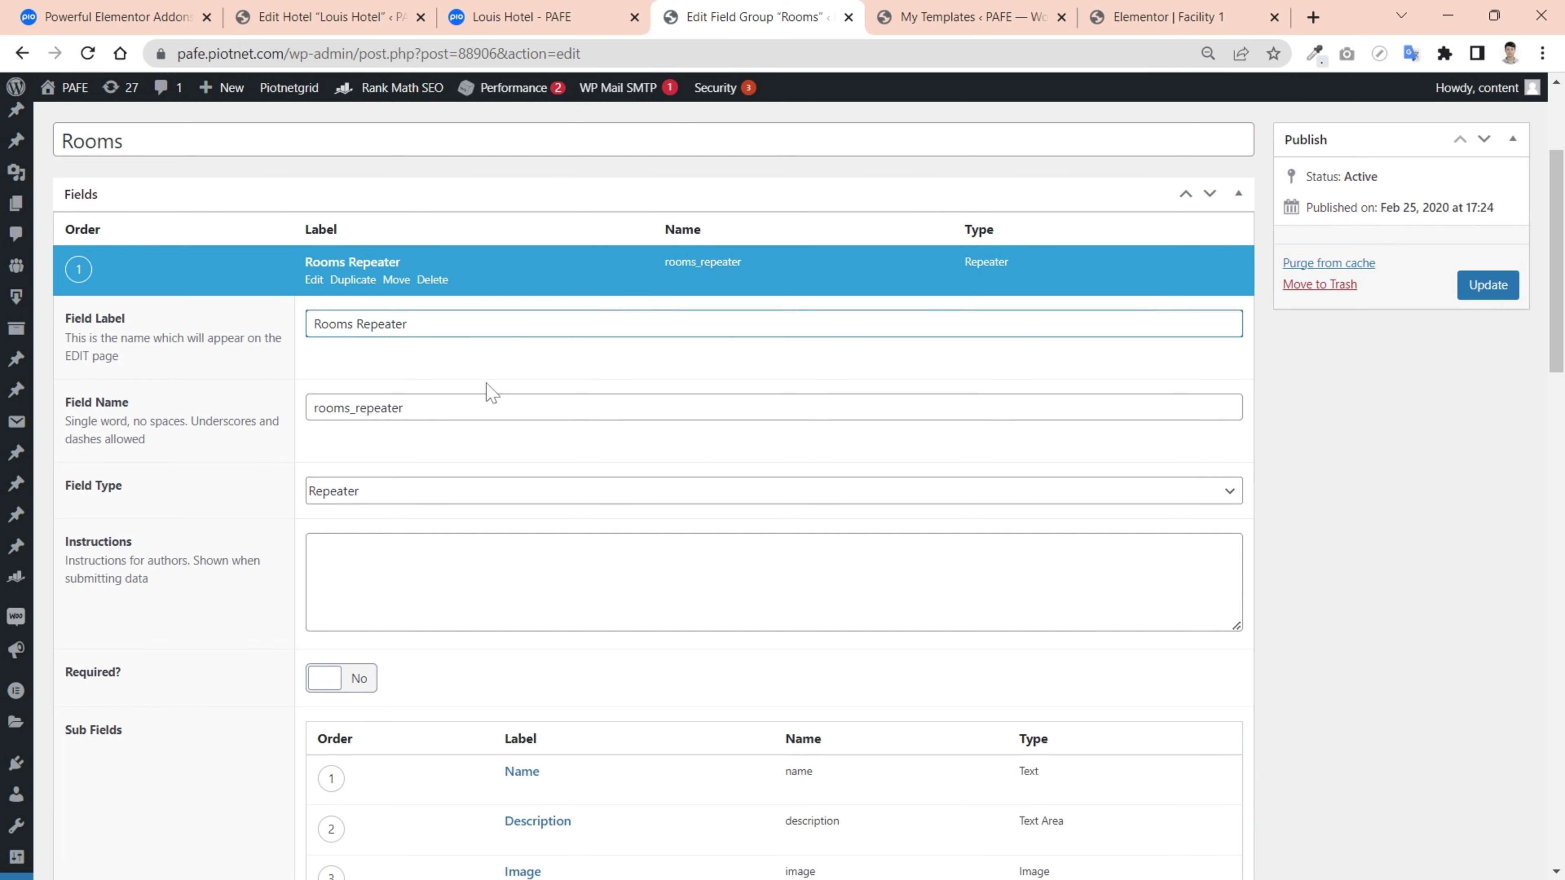
click(403, 408)
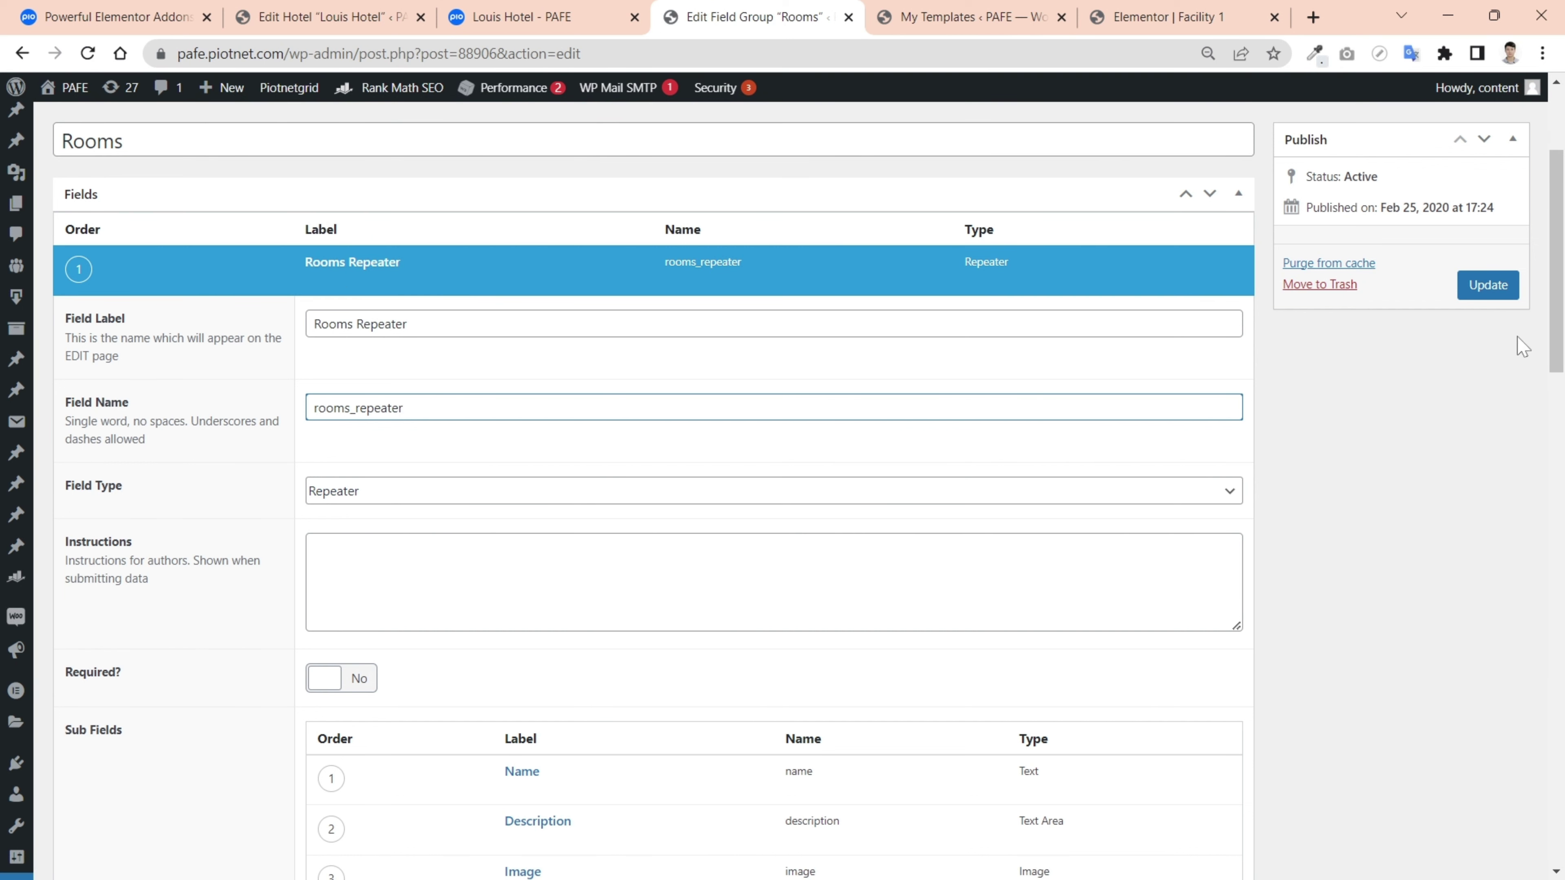
drag(1557, 344, 1563, 434)
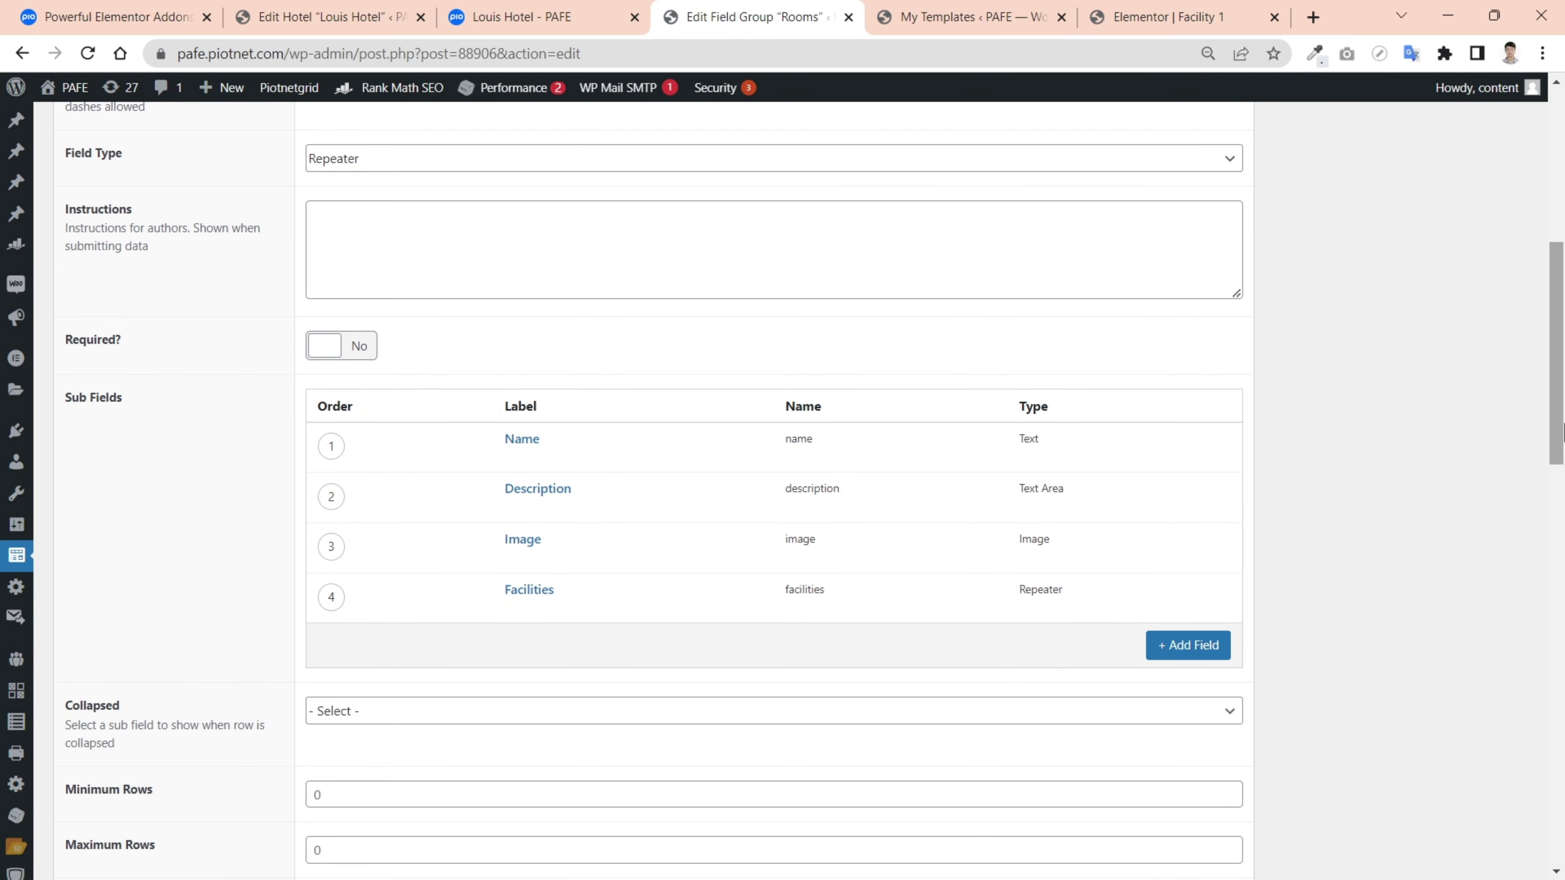
Step: Expand the Facilities sub-field settings and its nested Facility sub-field
mouse_move(1101, 470)
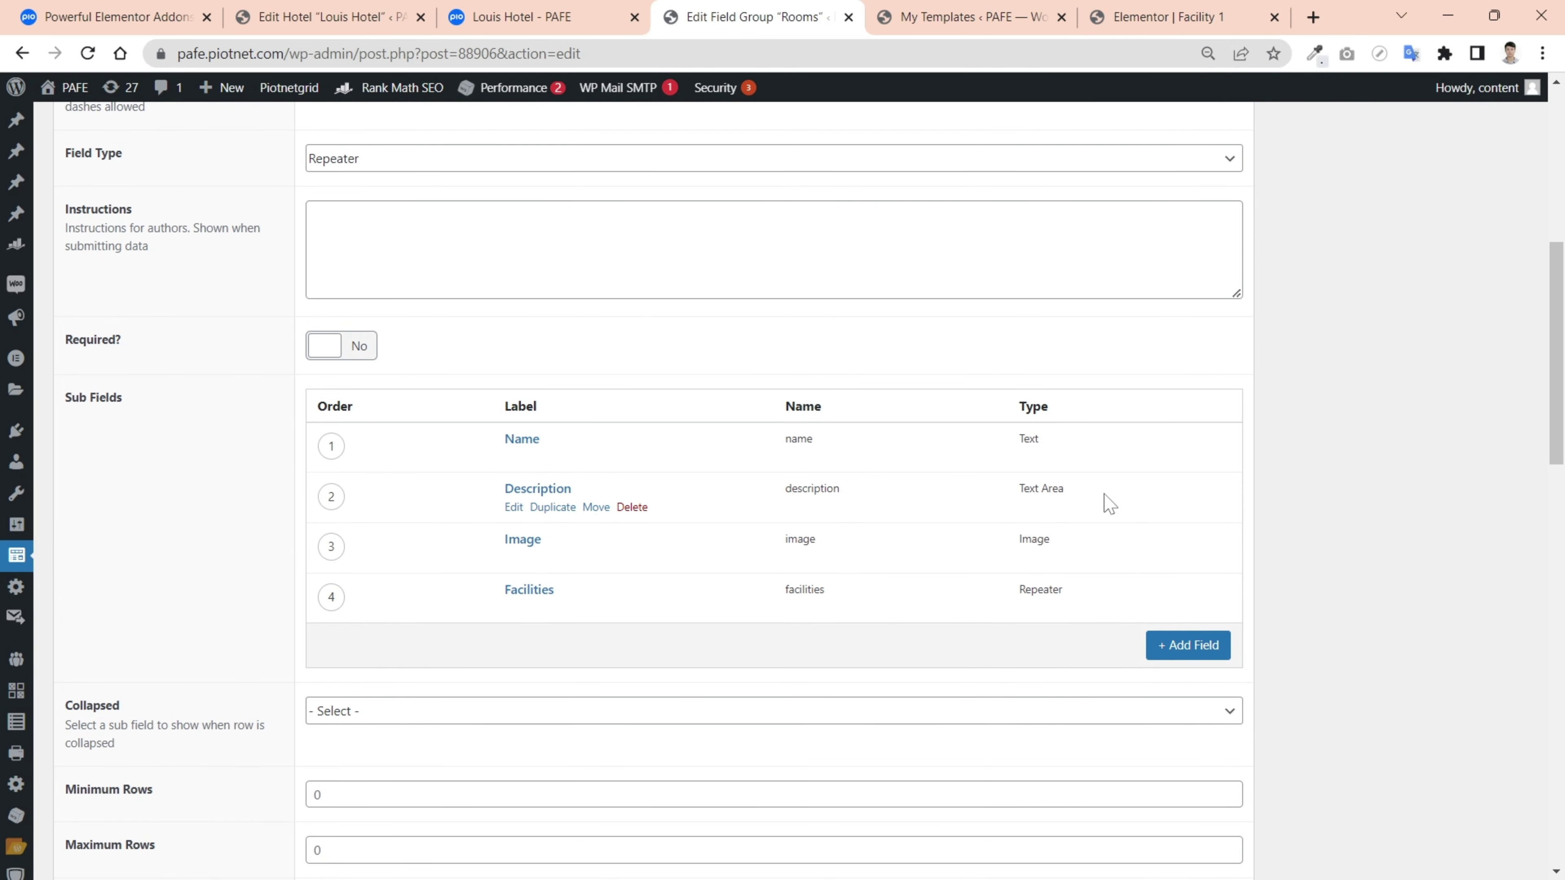
mouse_move(1127, 589)
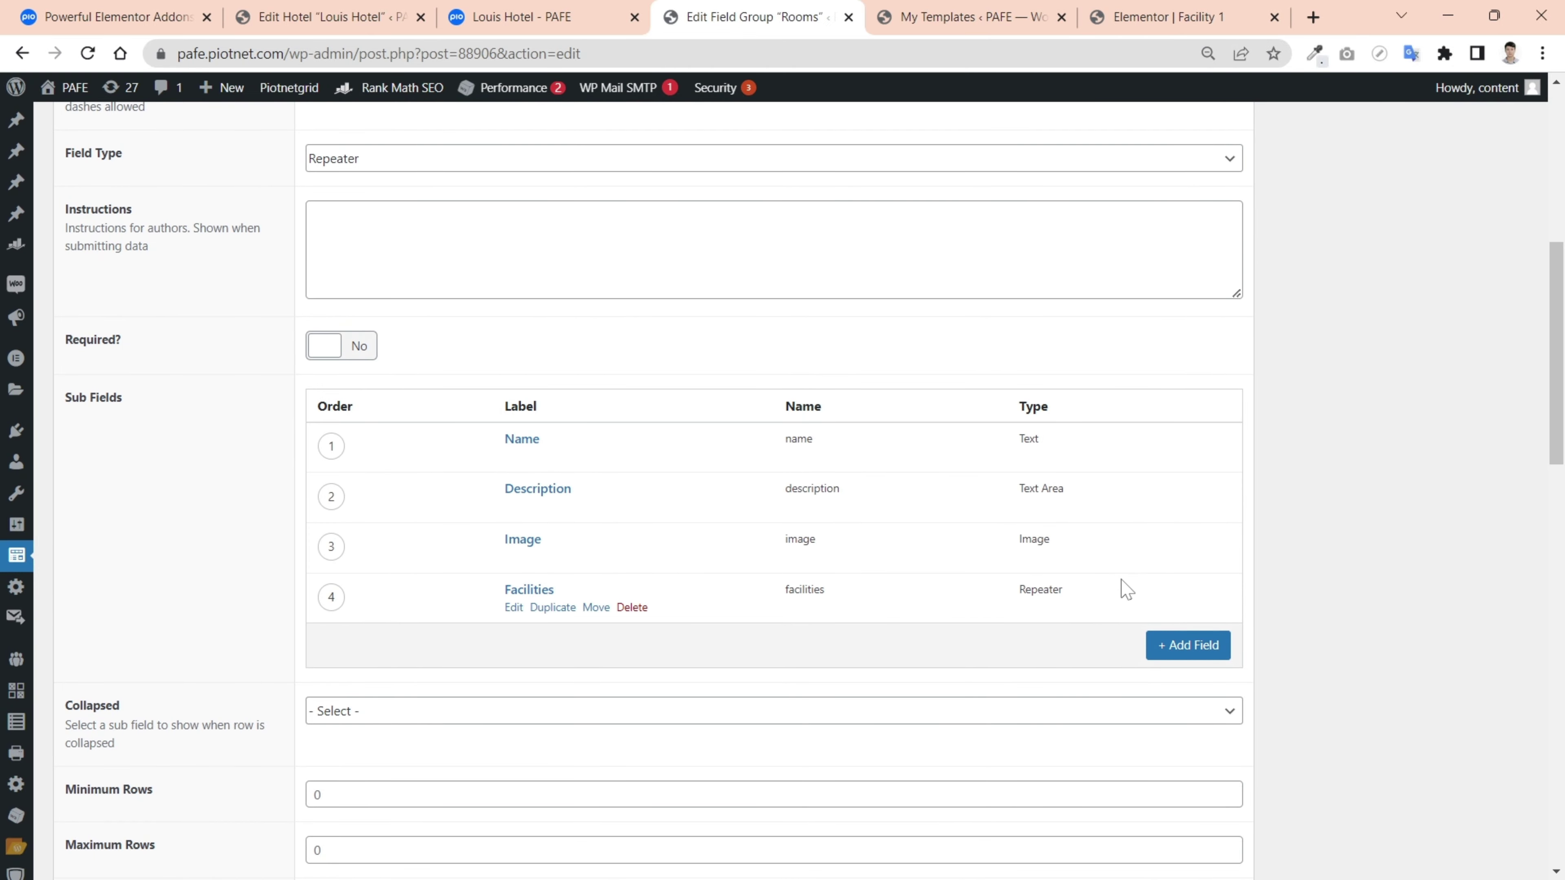
click(516, 610)
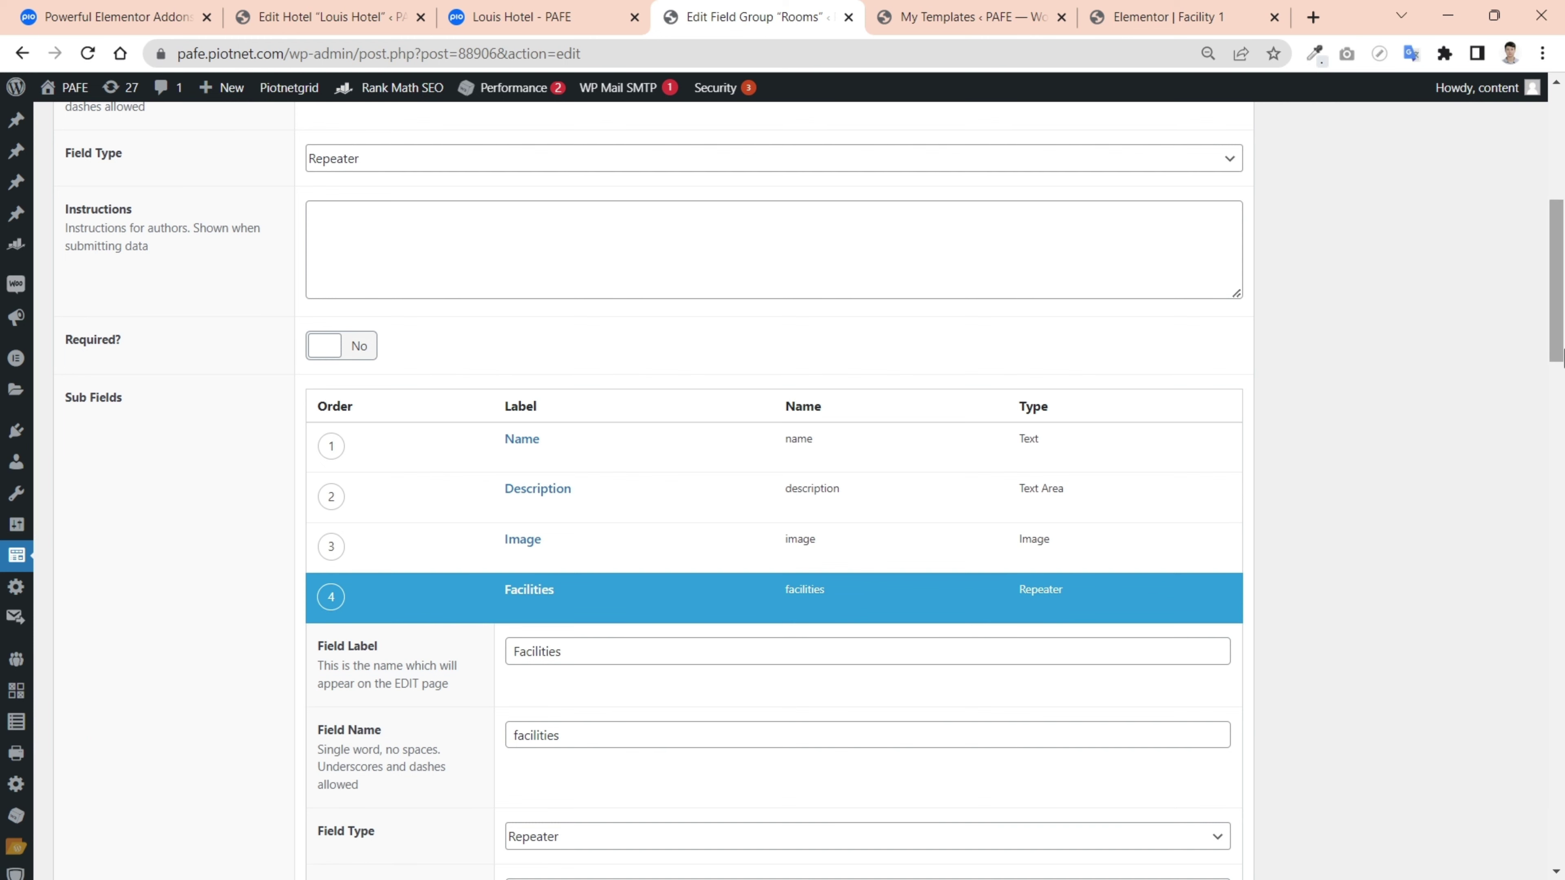
drag(1557, 358, 1562, 444)
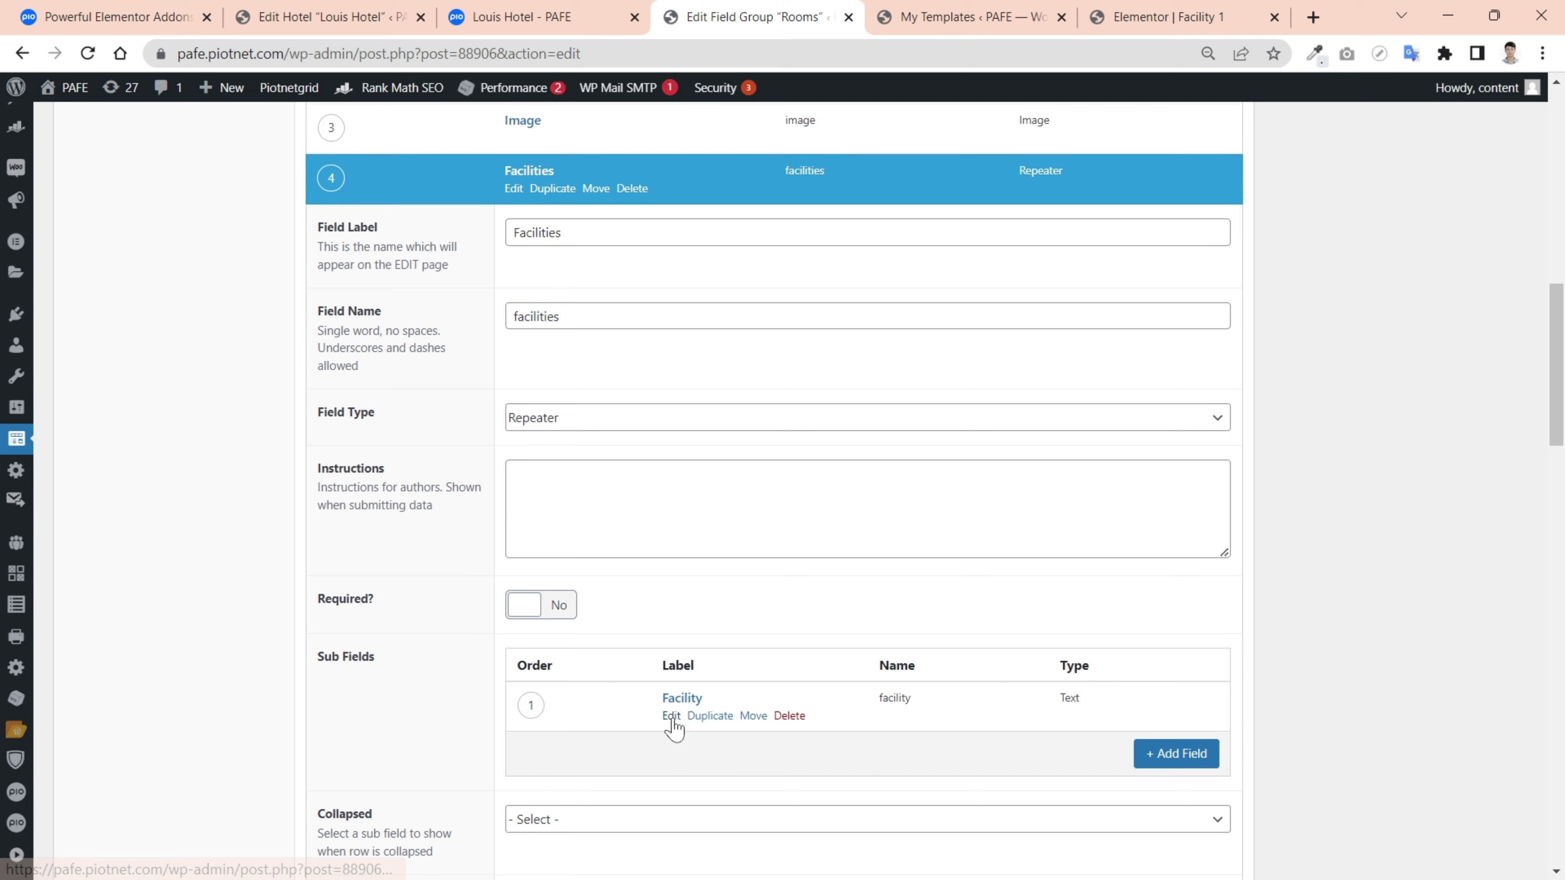
click(670, 717)
scroll(1198, 616, down, 3)
scroll(1263, 598, down, 3)
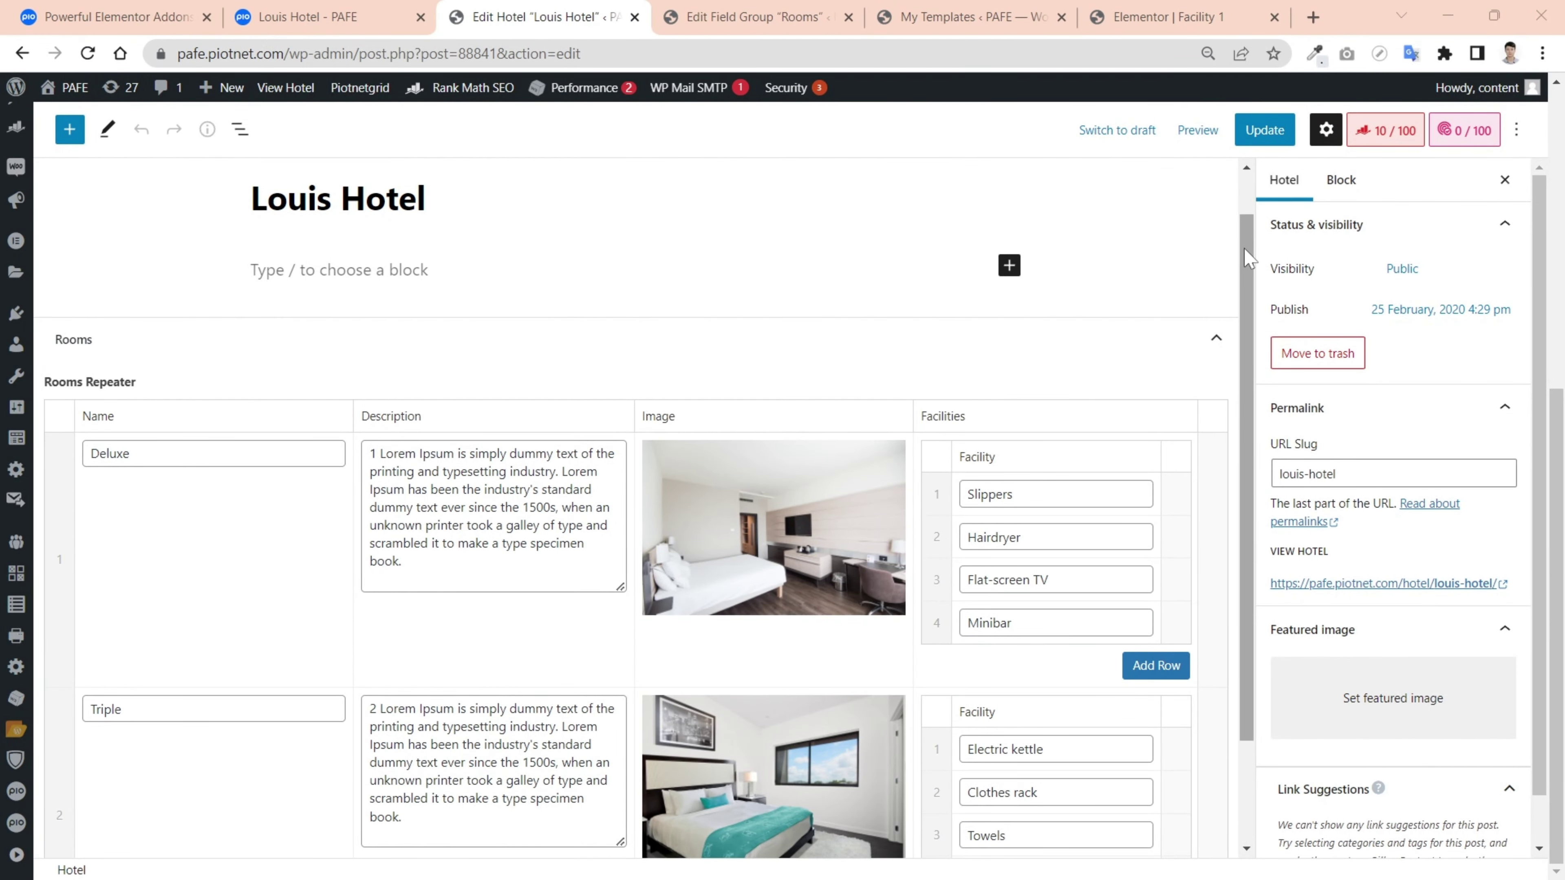
Step: Check the Deluxe and Triple facility tables, then view the live Louis Hotel page
drag(1245, 258, 1255, 360)
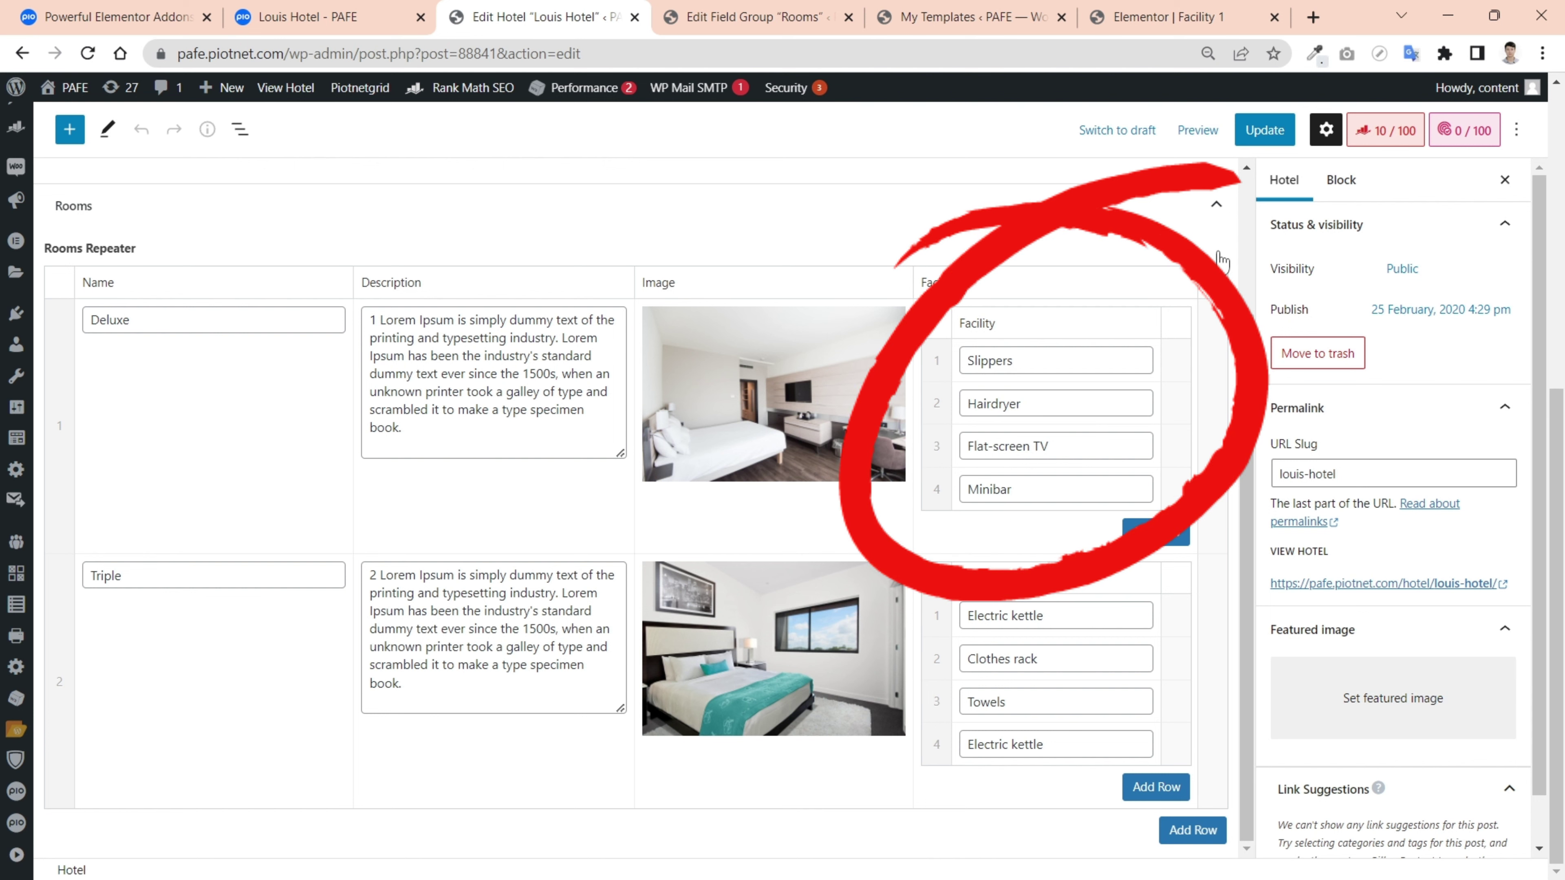
click(308, 16)
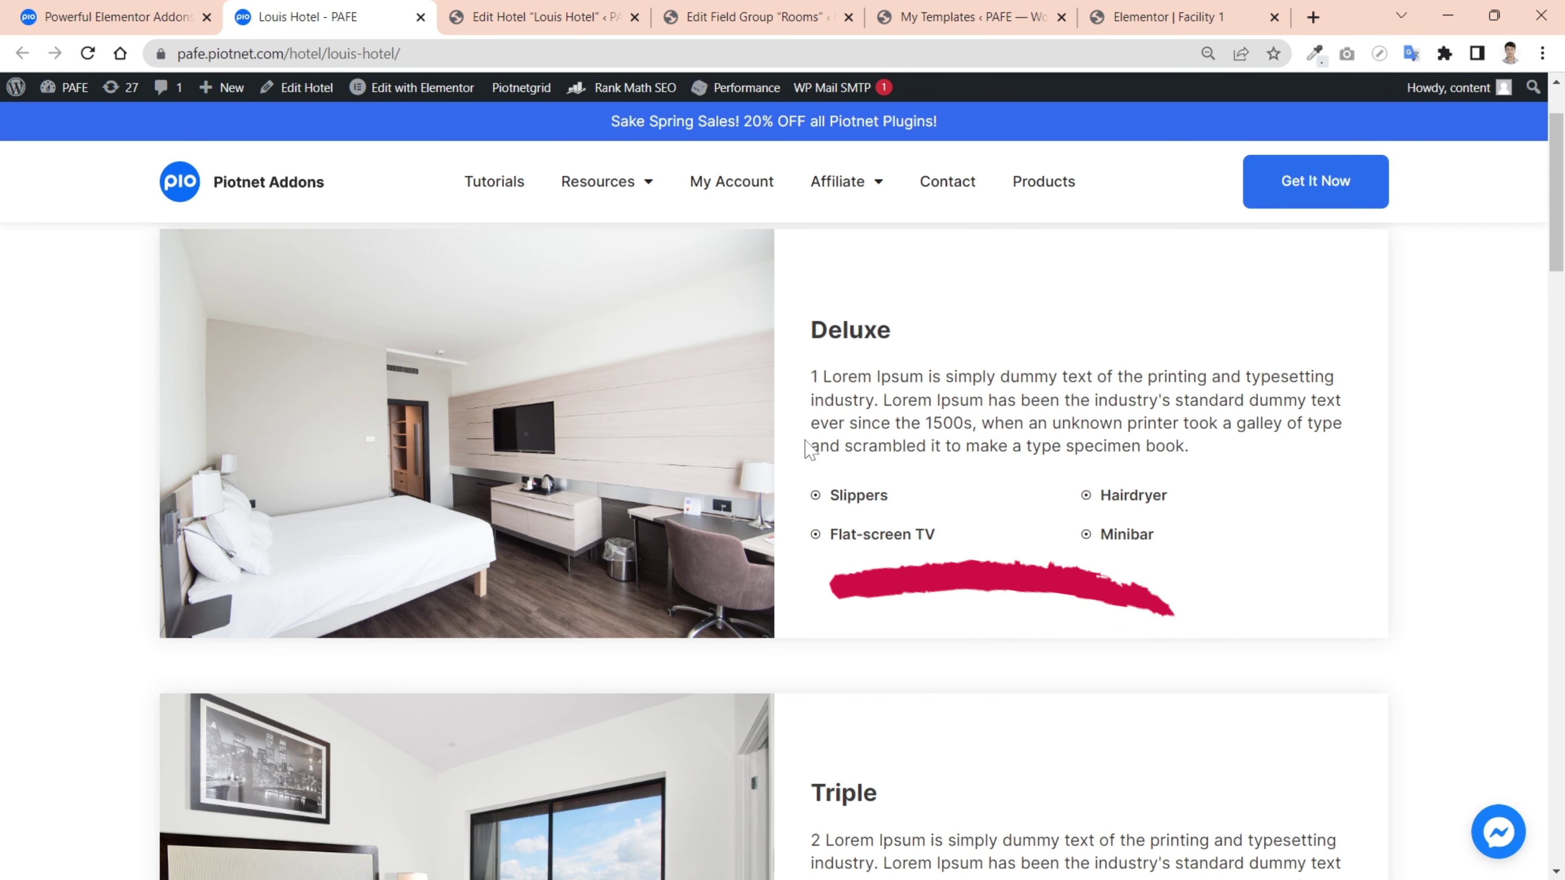
click(940, 18)
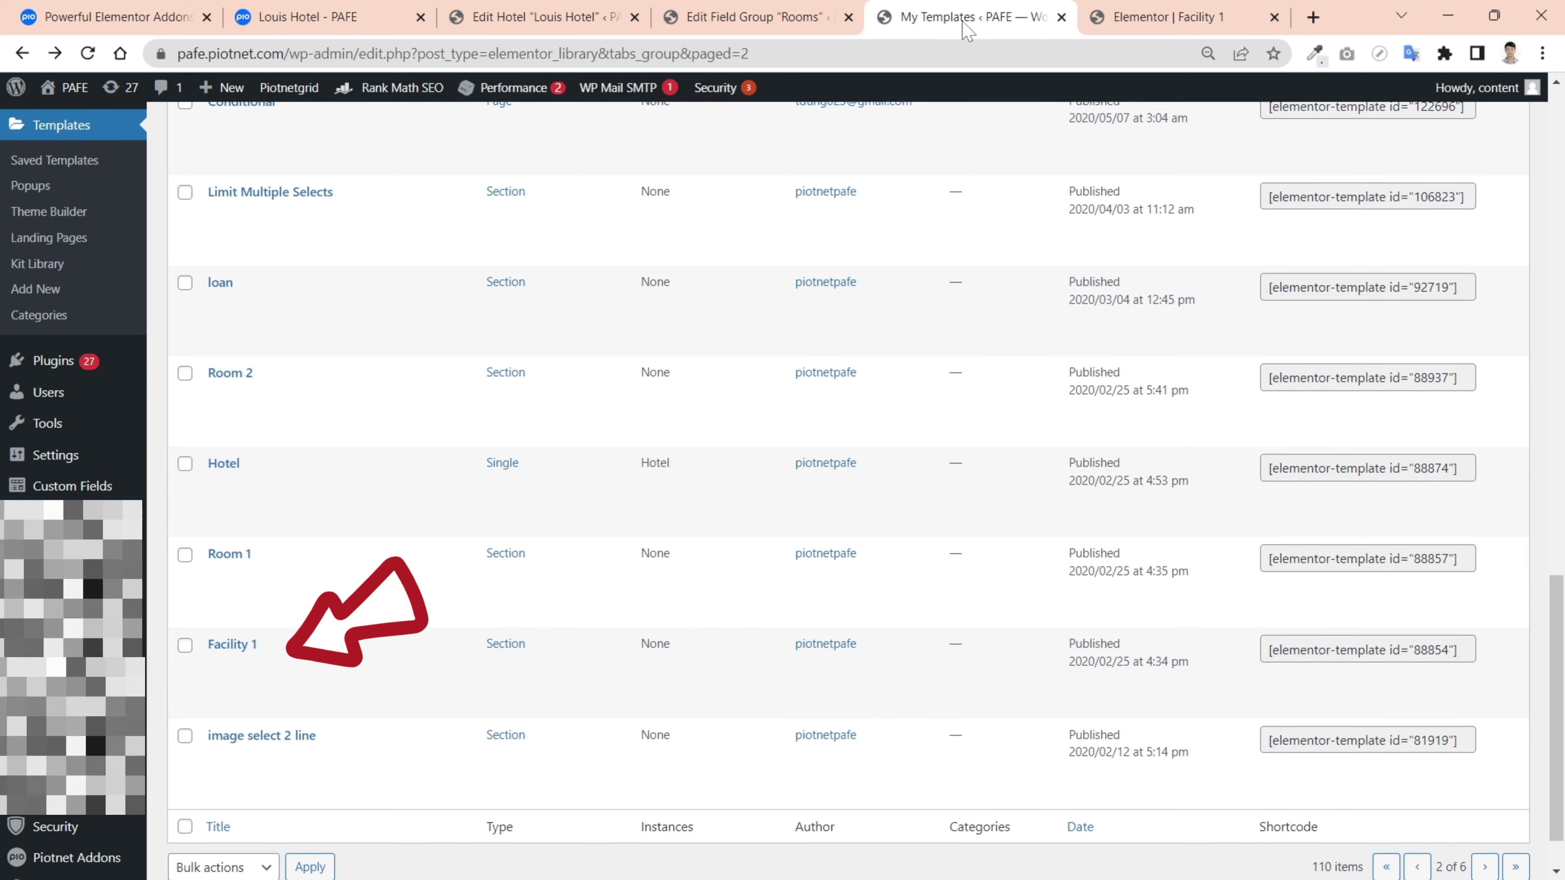
mouse_move(217, 675)
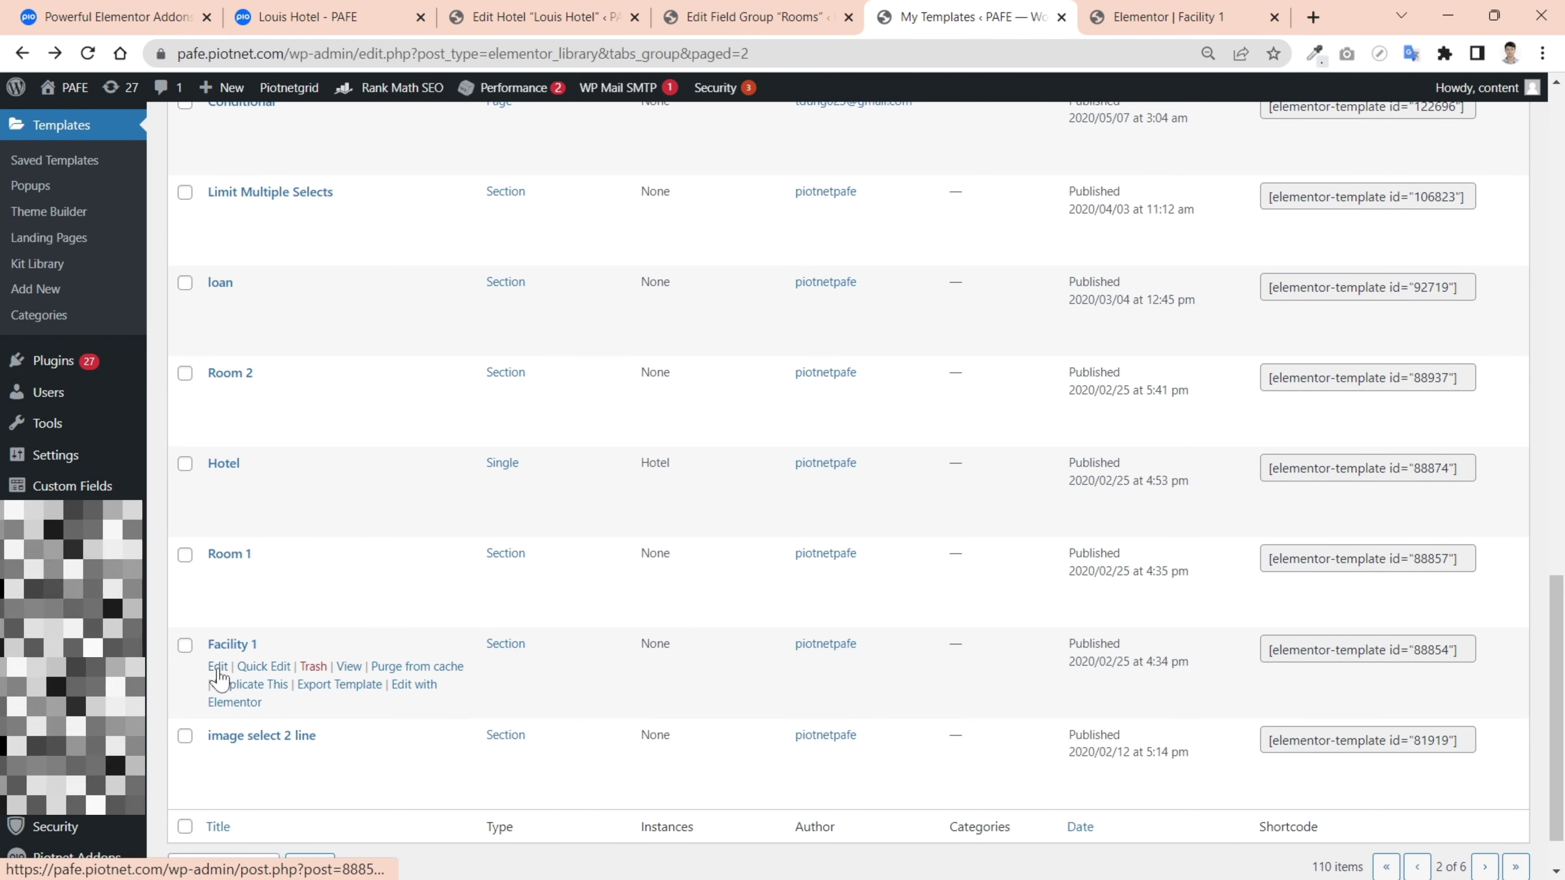
click(218, 669)
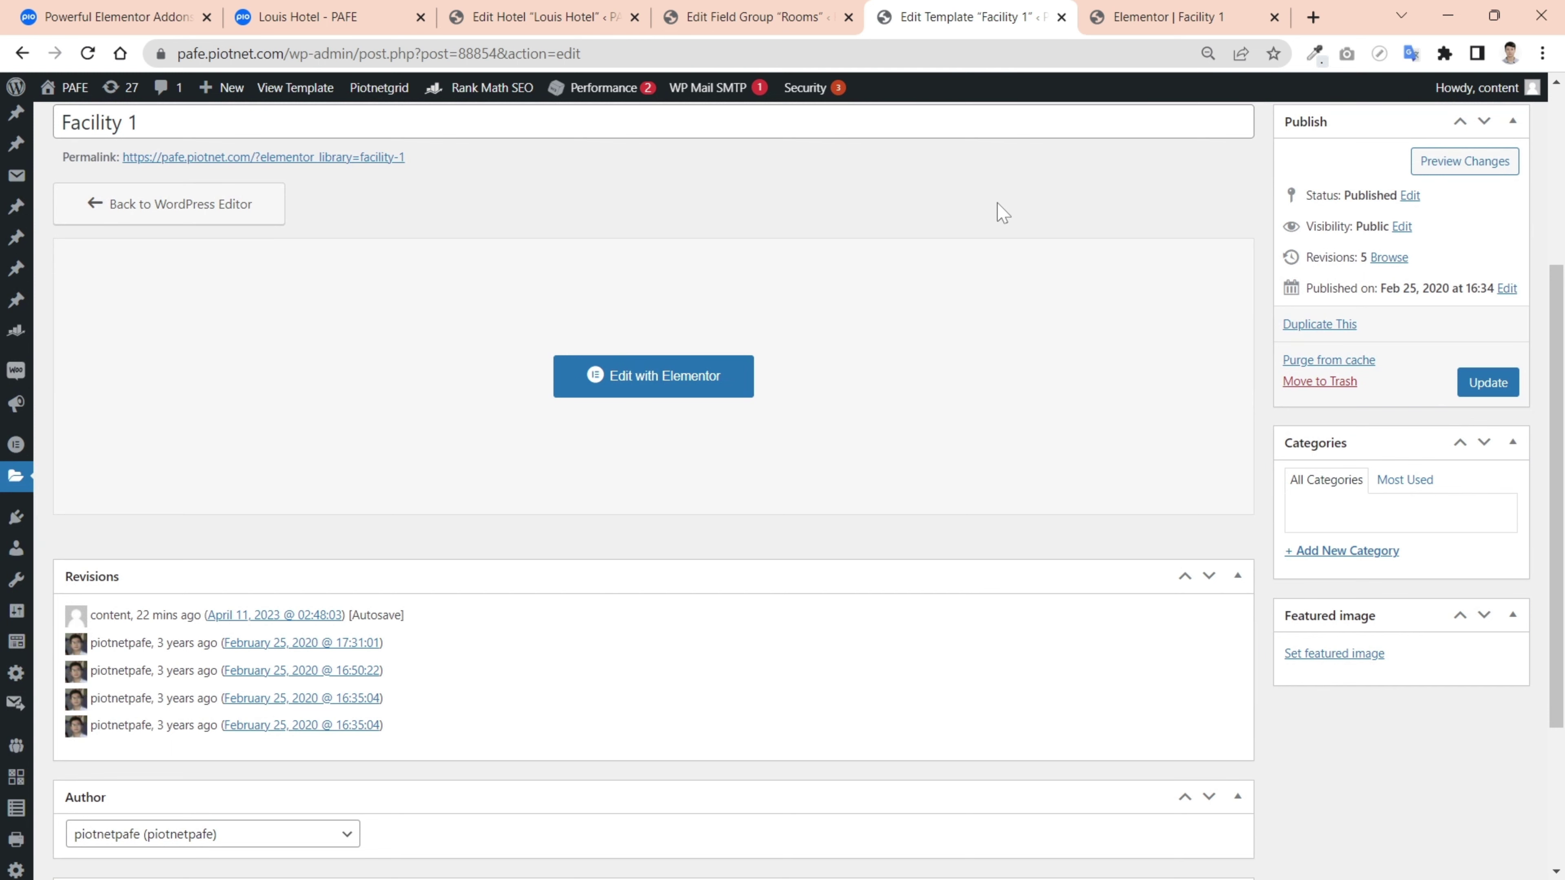
scroll(1002, 213, down, 4)
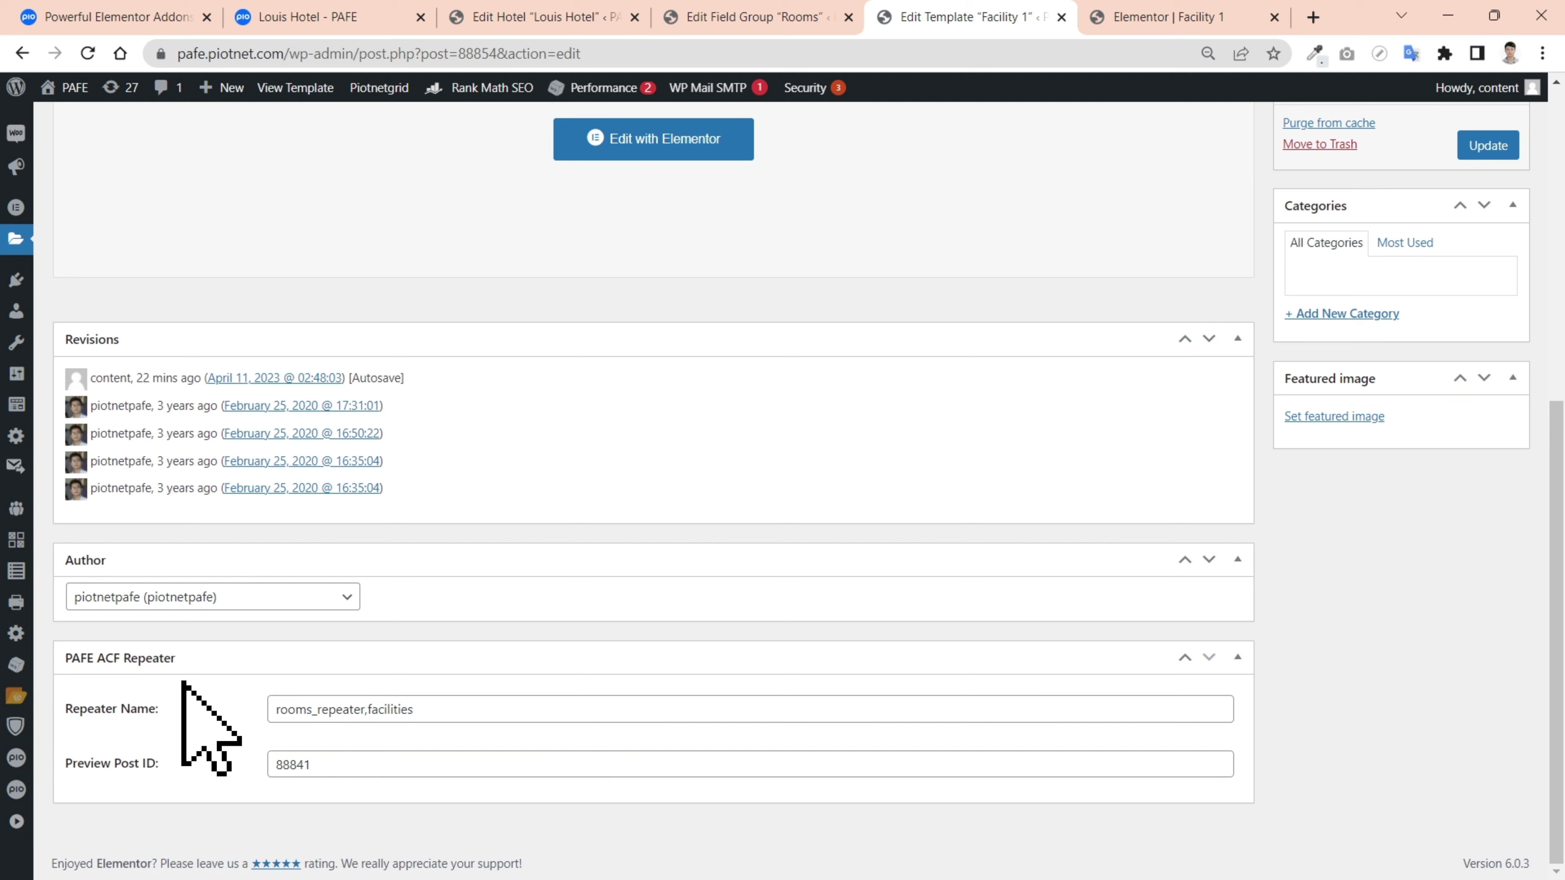
drag(364, 709, 274, 709)
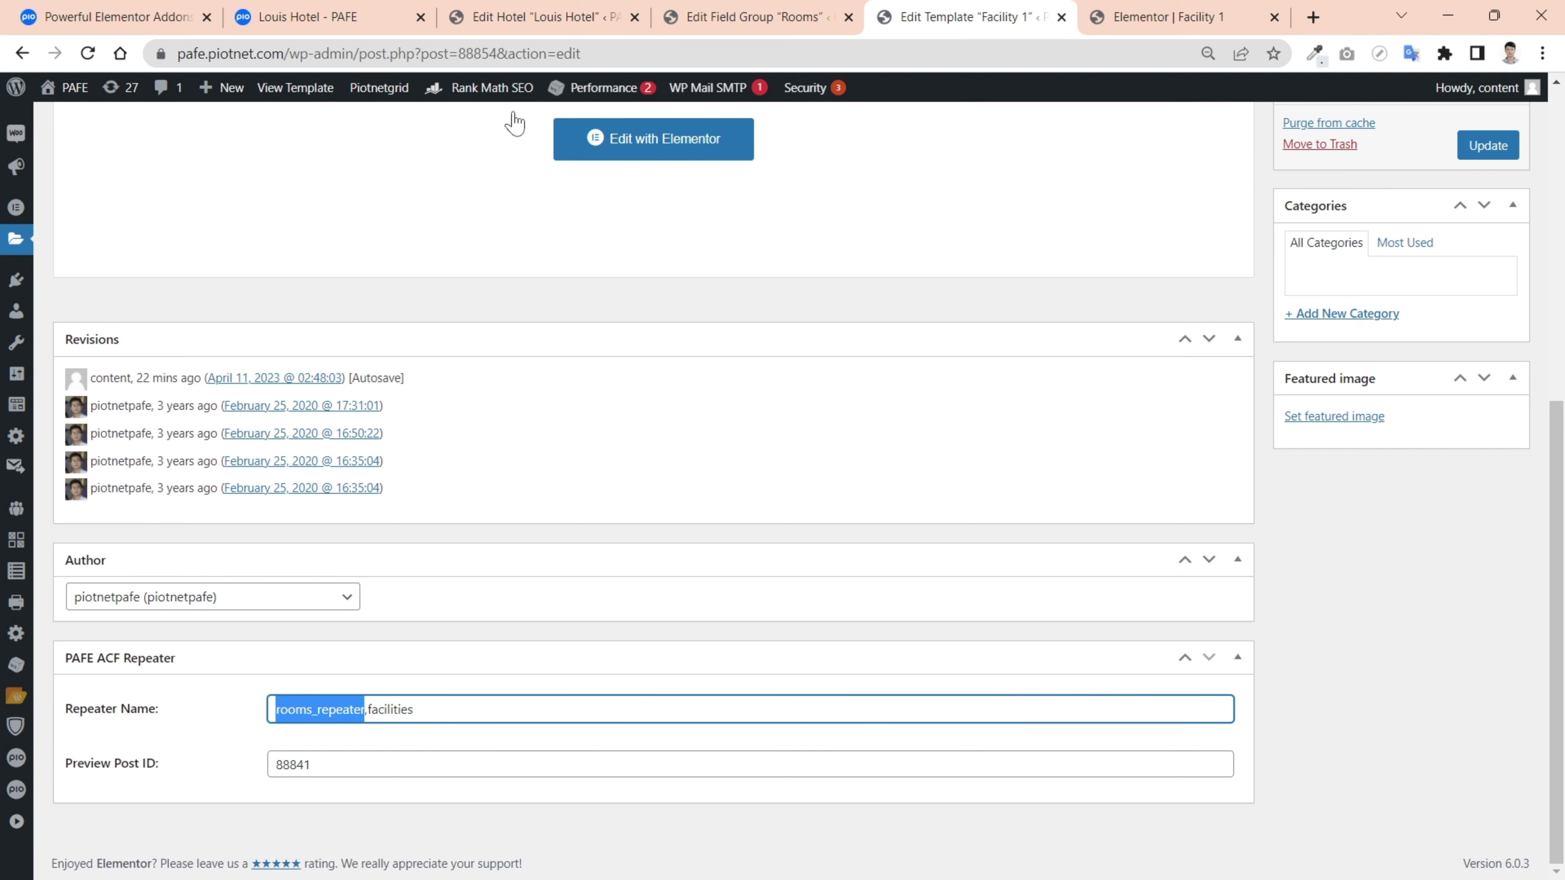
click(709, 17)
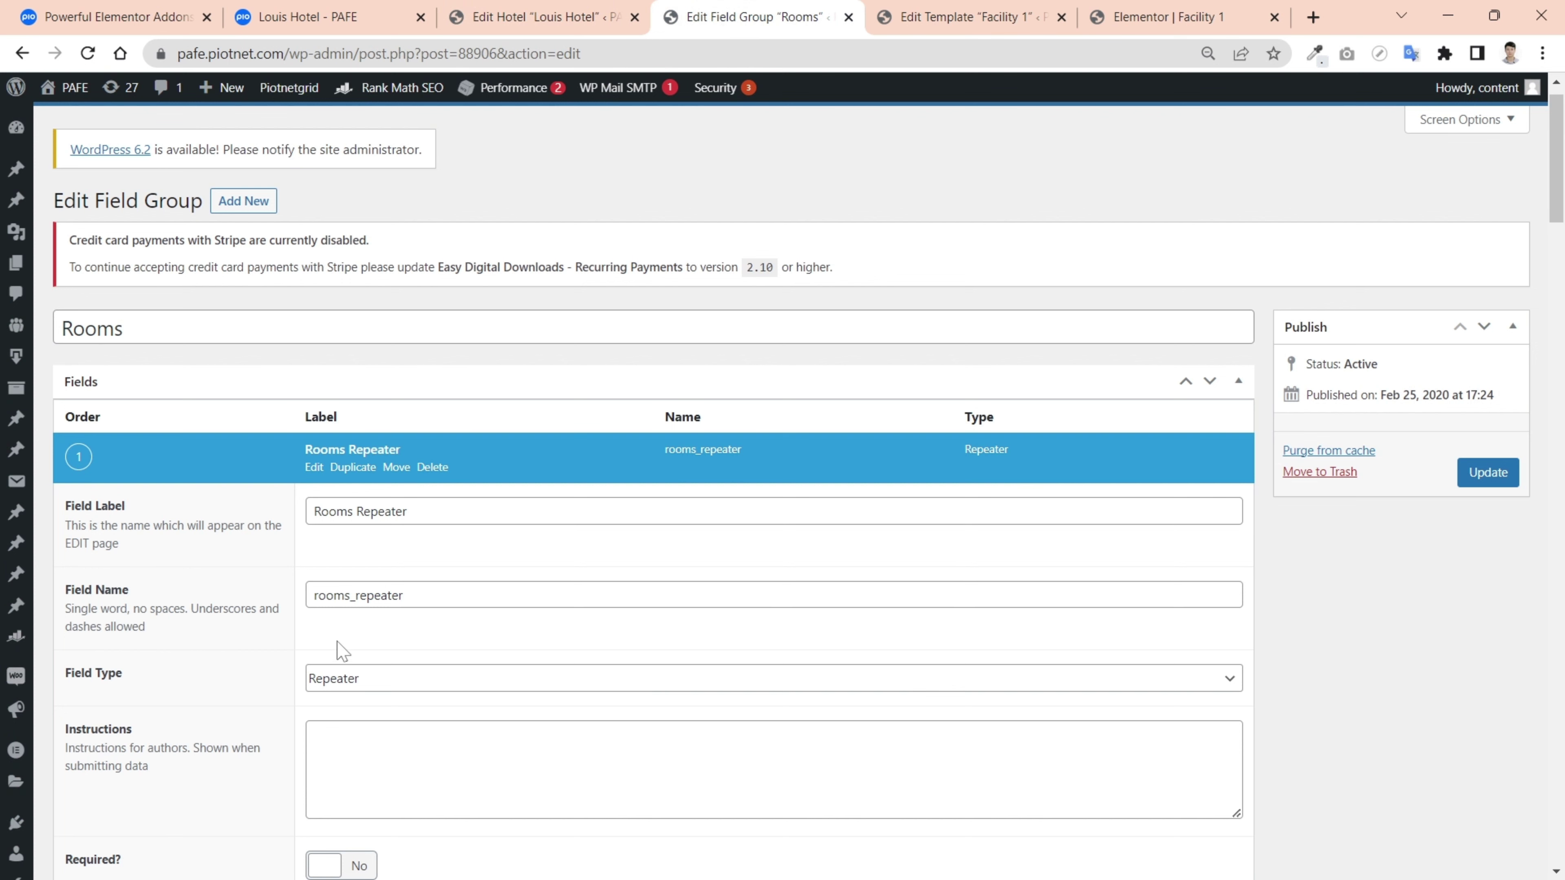
drag(406, 595, 313, 595)
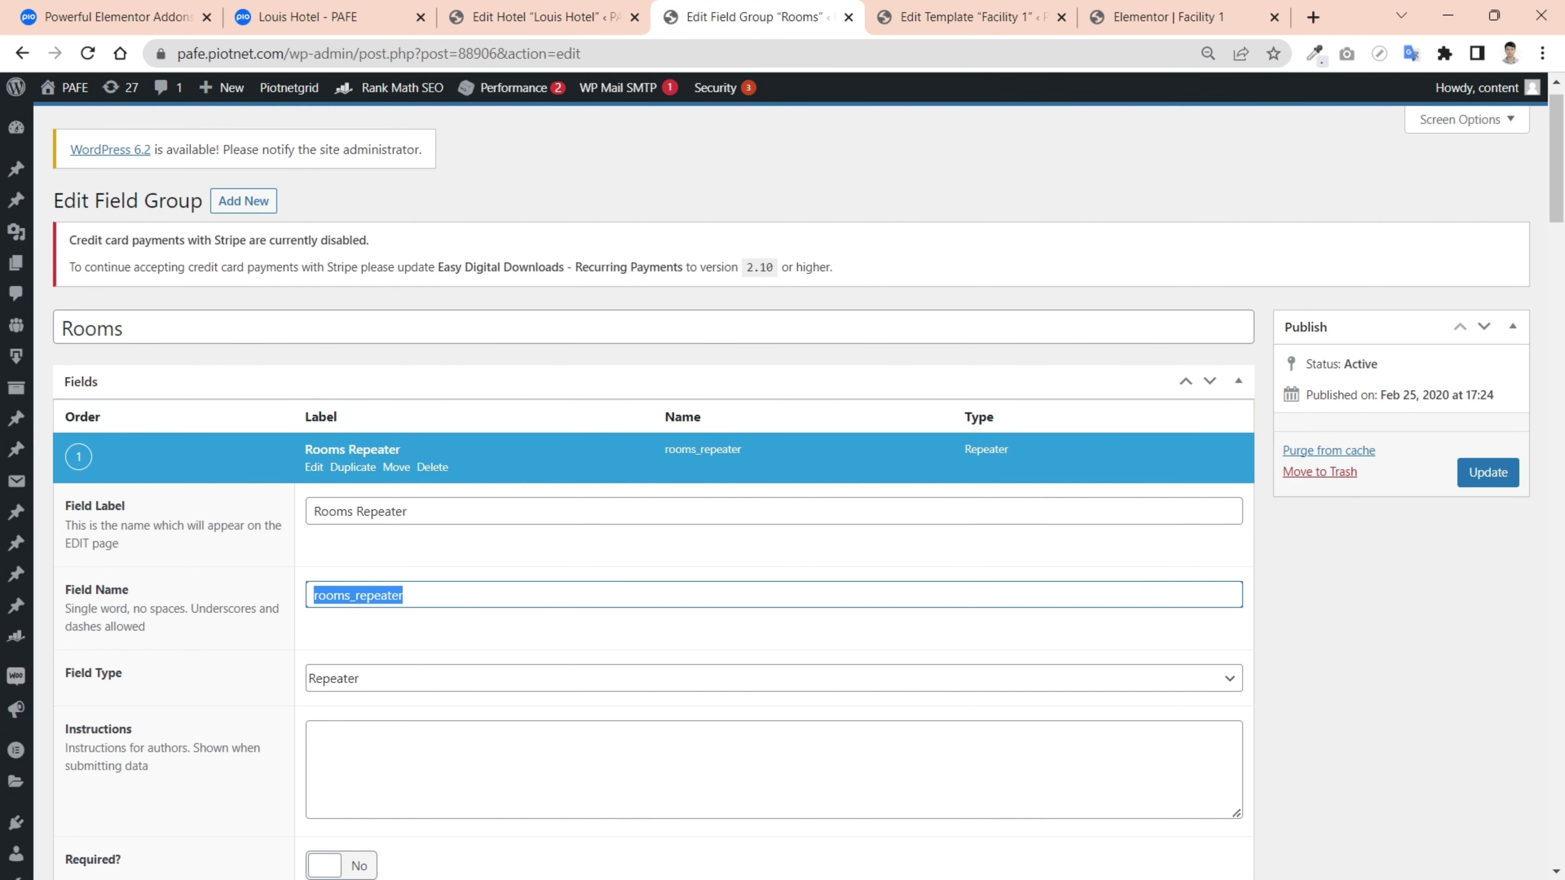
click(999, 18)
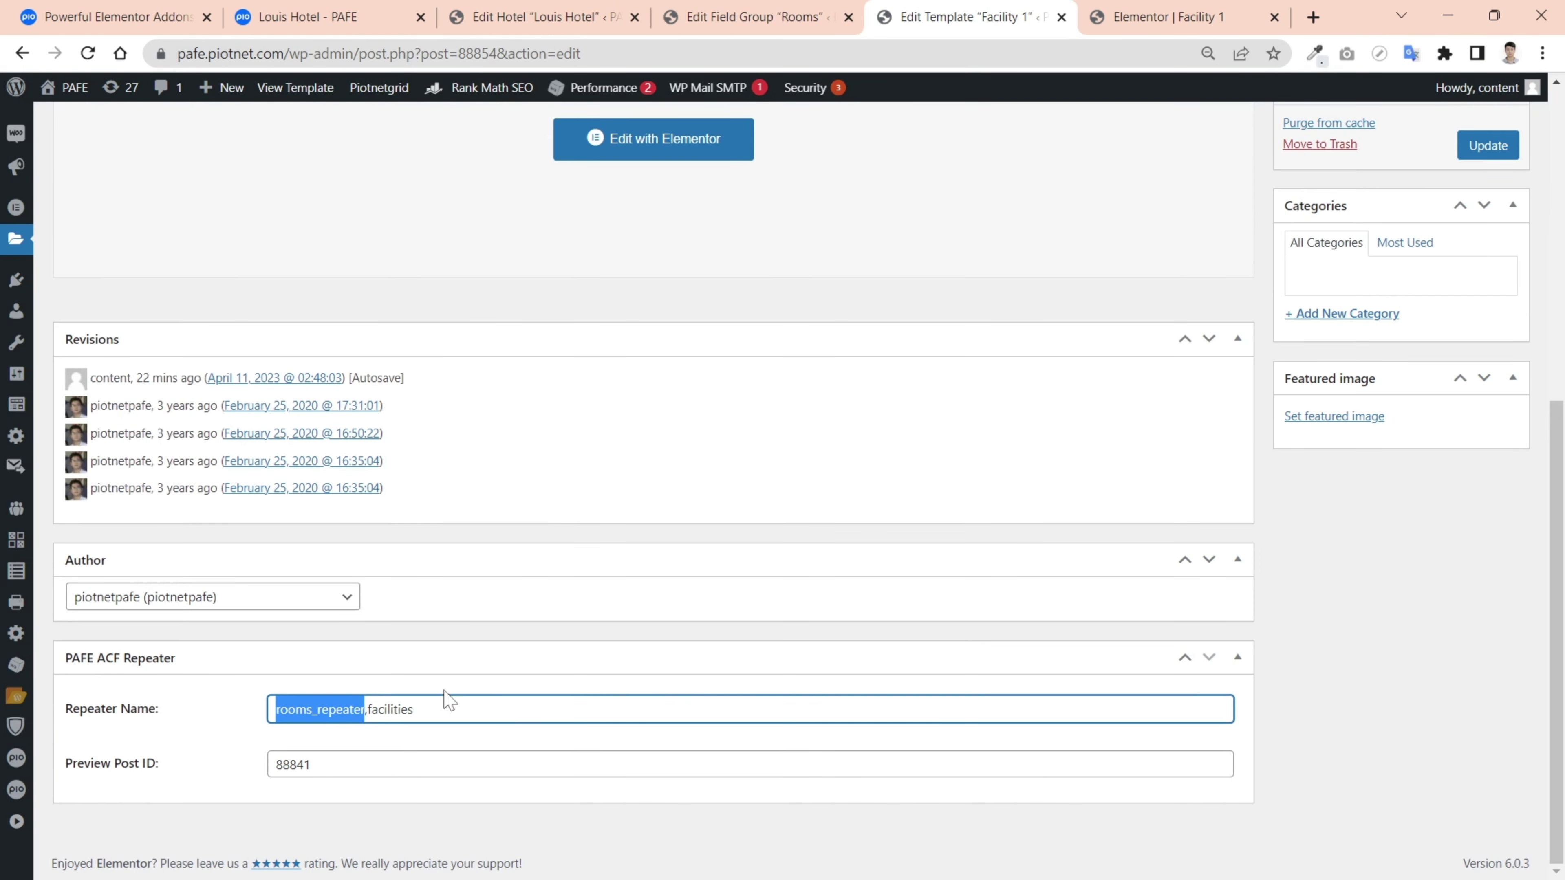
drag(413, 708, 378, 709)
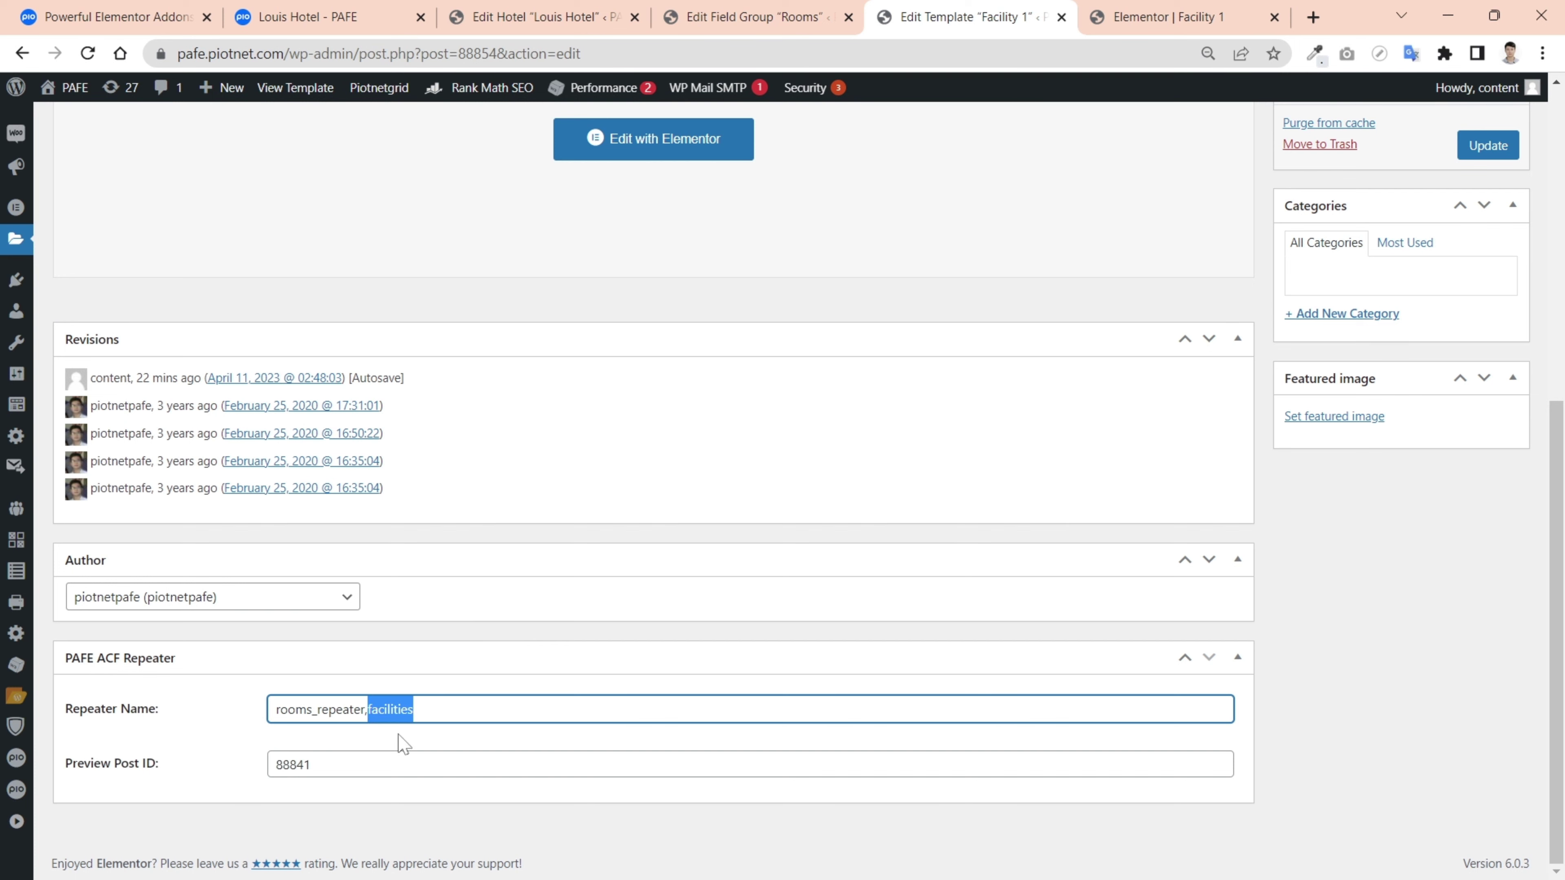
click(722, 18)
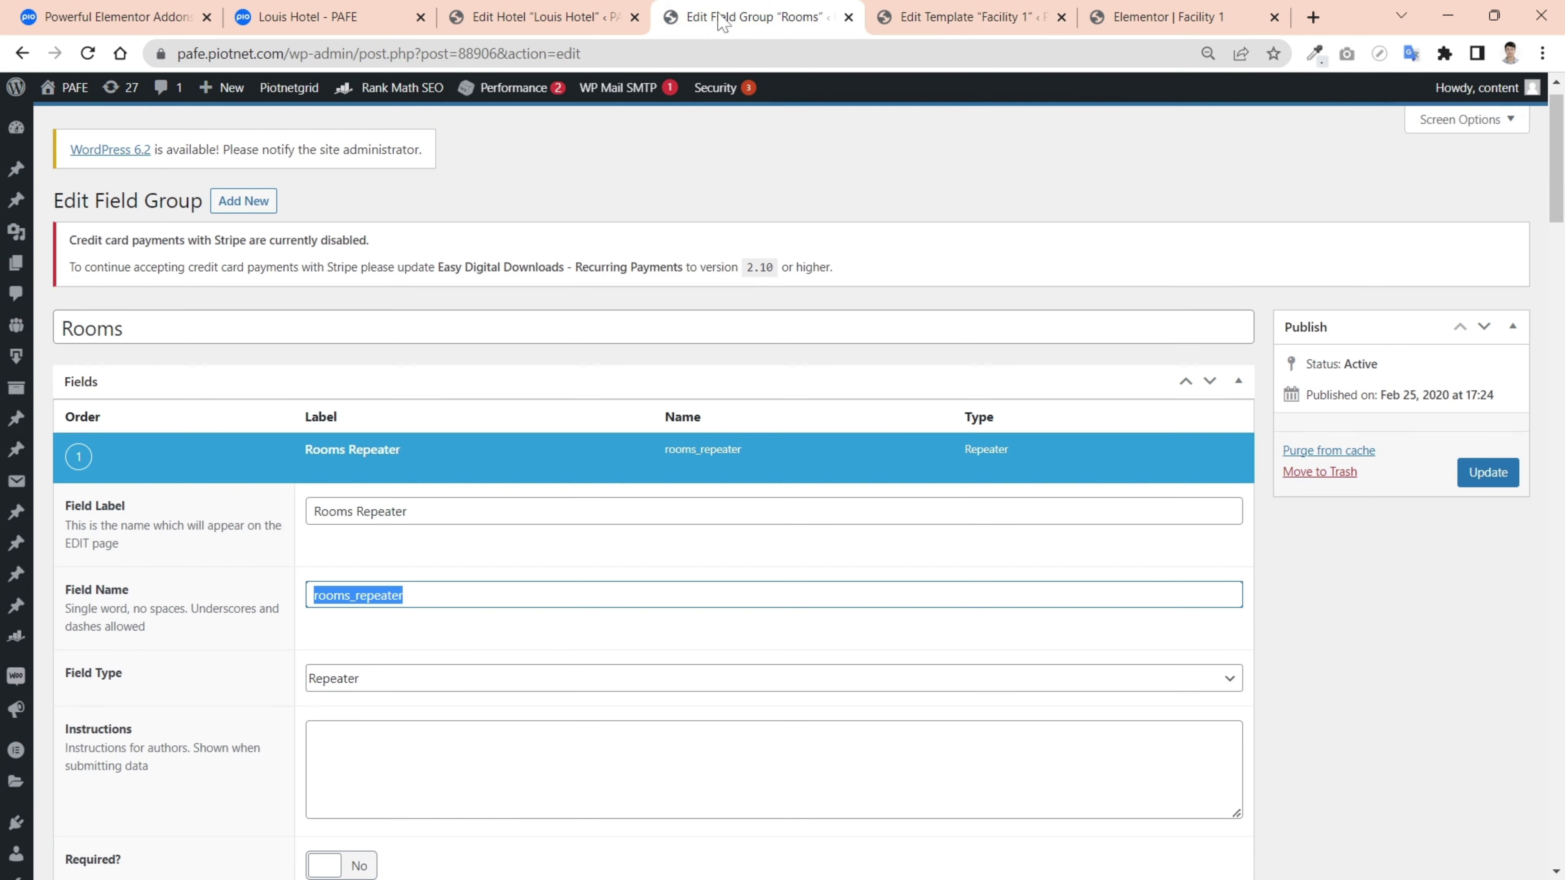
scroll(743, 379, down, 7)
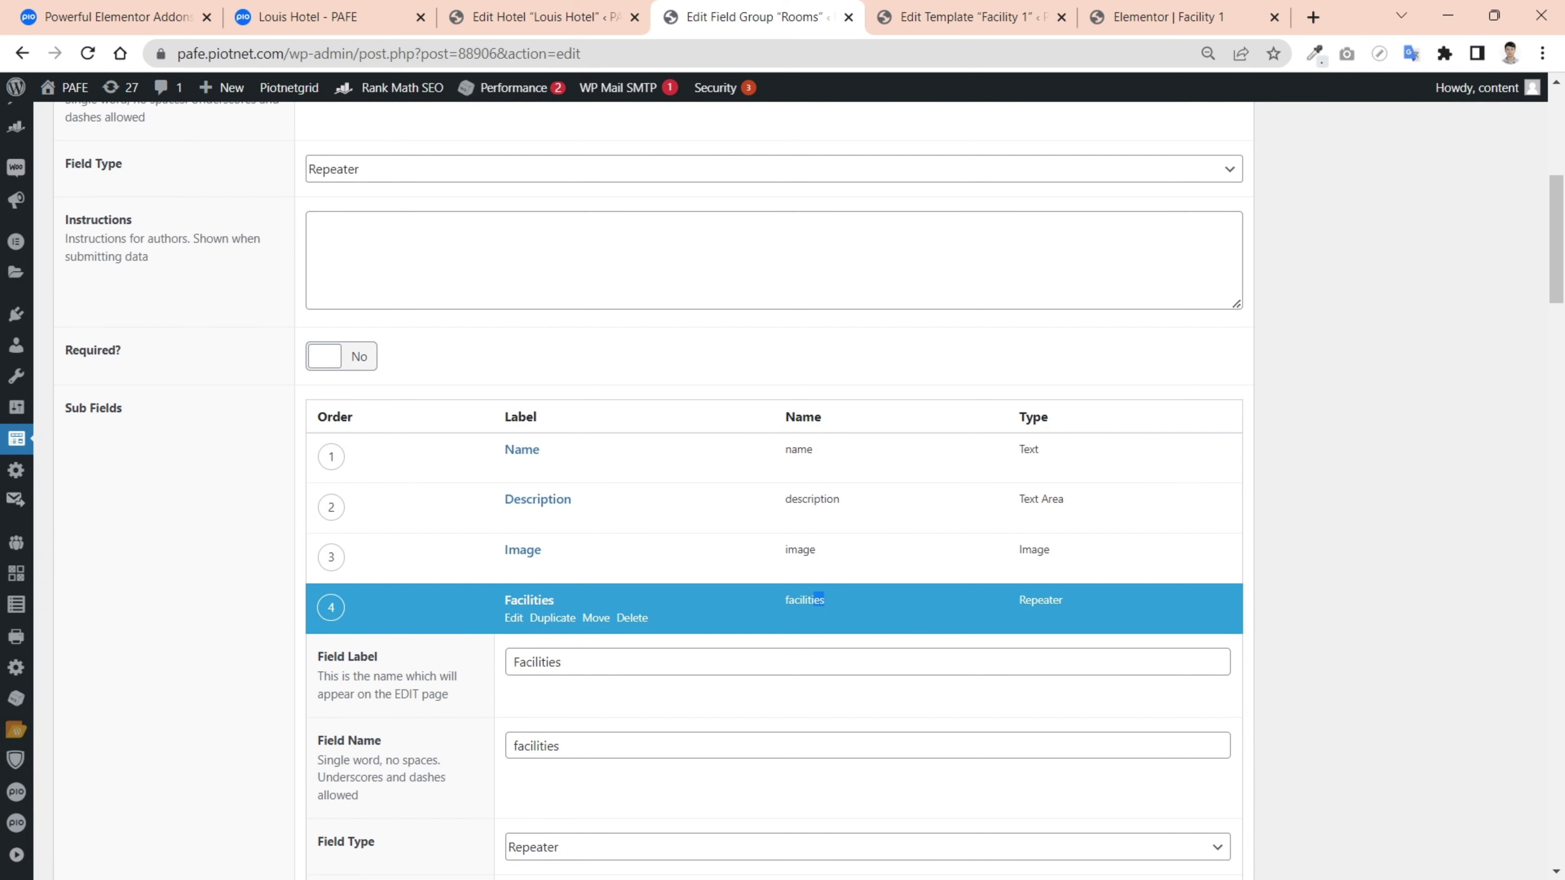
drag(835, 603, 786, 609)
scroll(764, 555, down, 2)
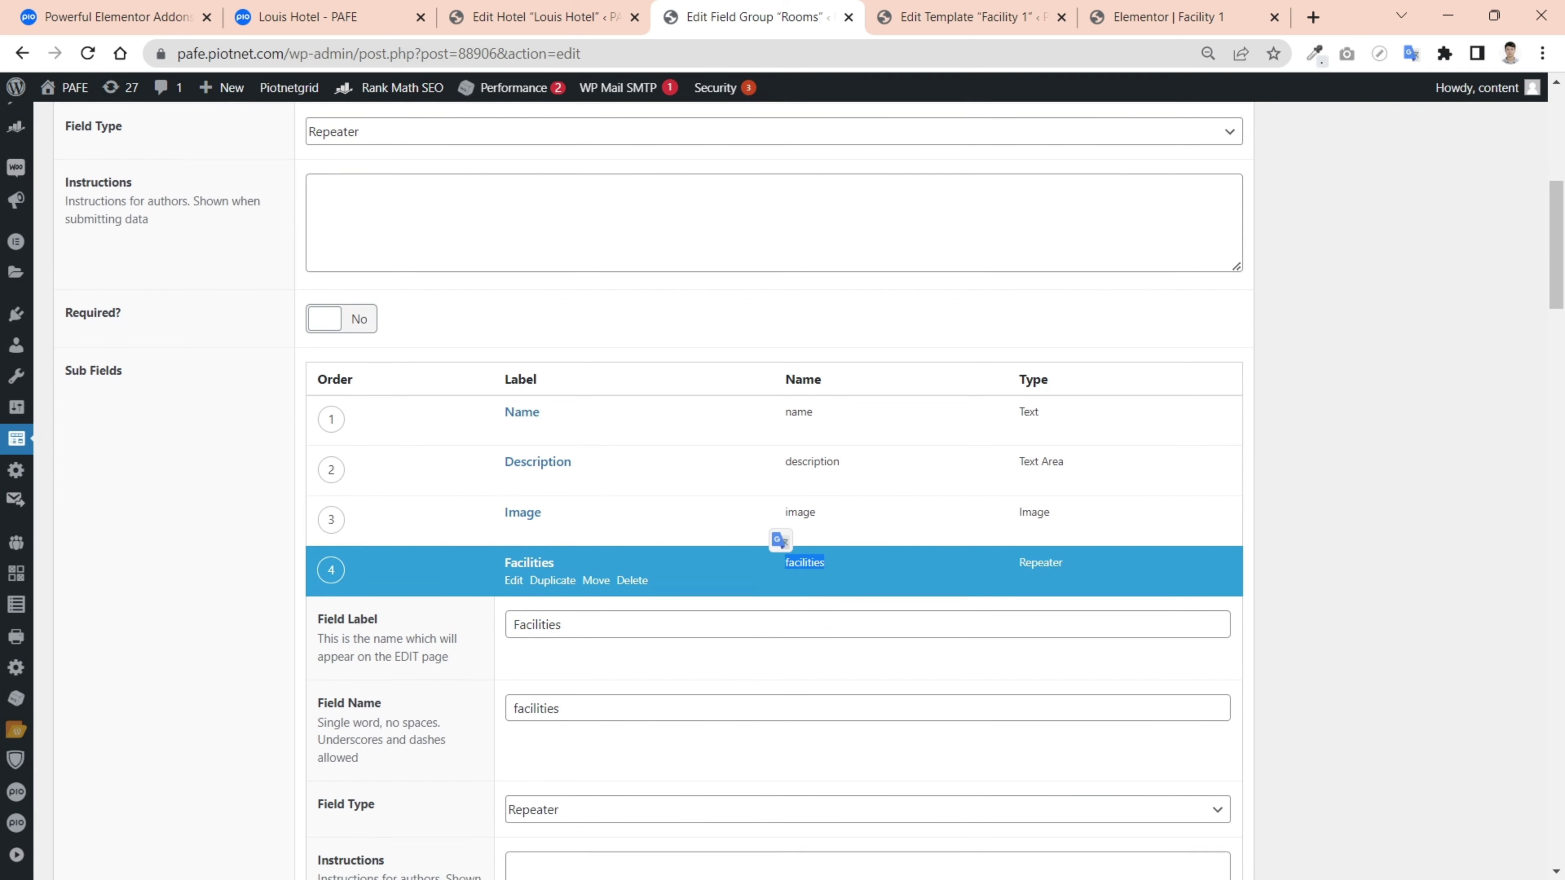
drag(583, 645, 505, 646)
key(ctrl+Tab)
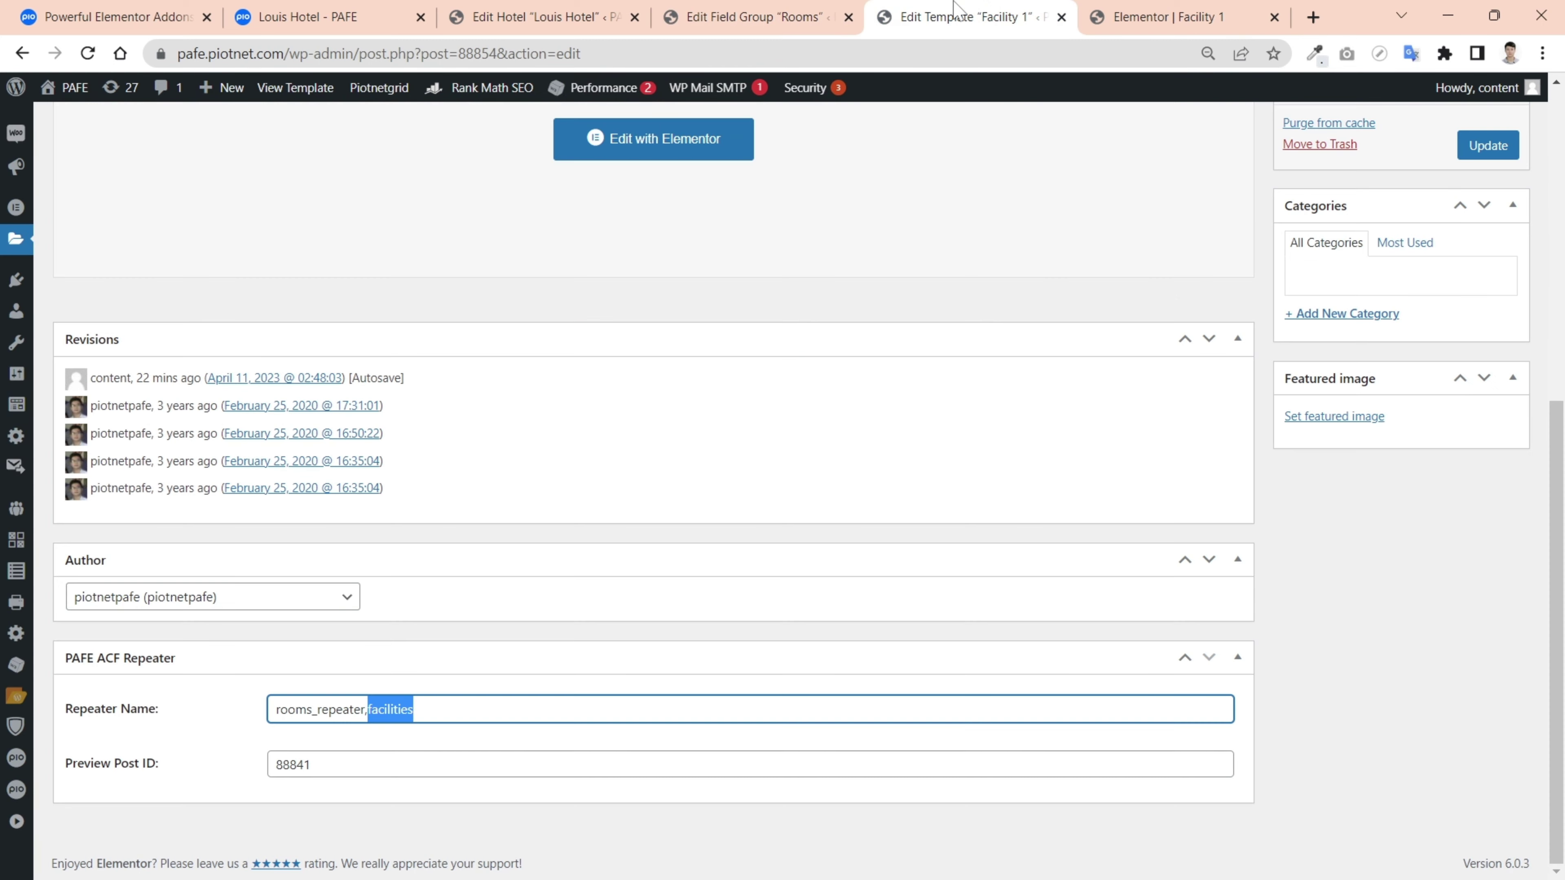
key(Tab)
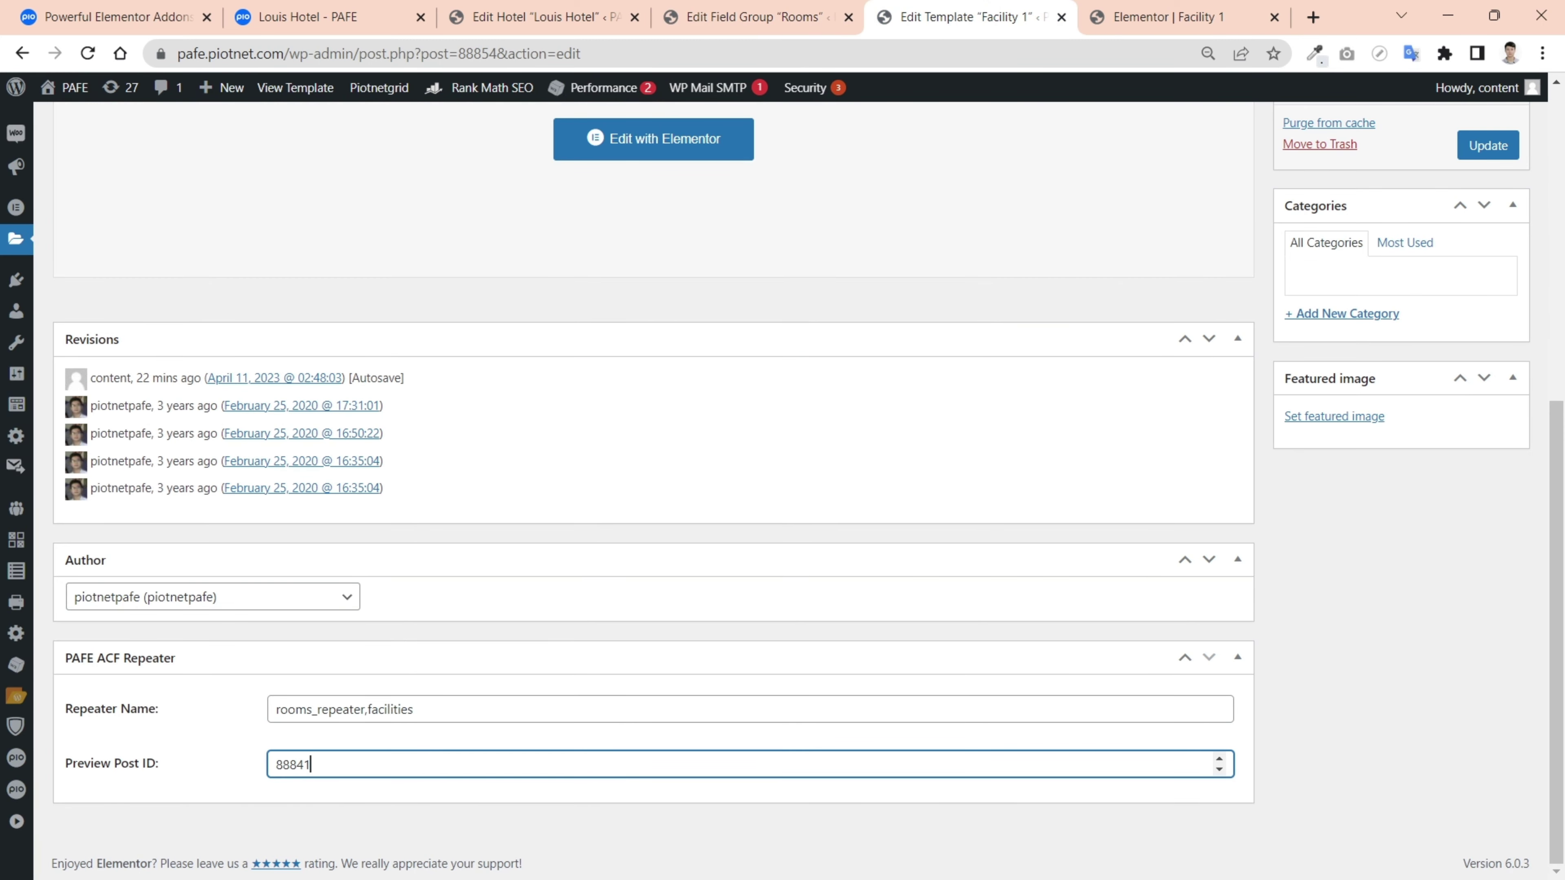
key(ctrl+a)
click(576, 18)
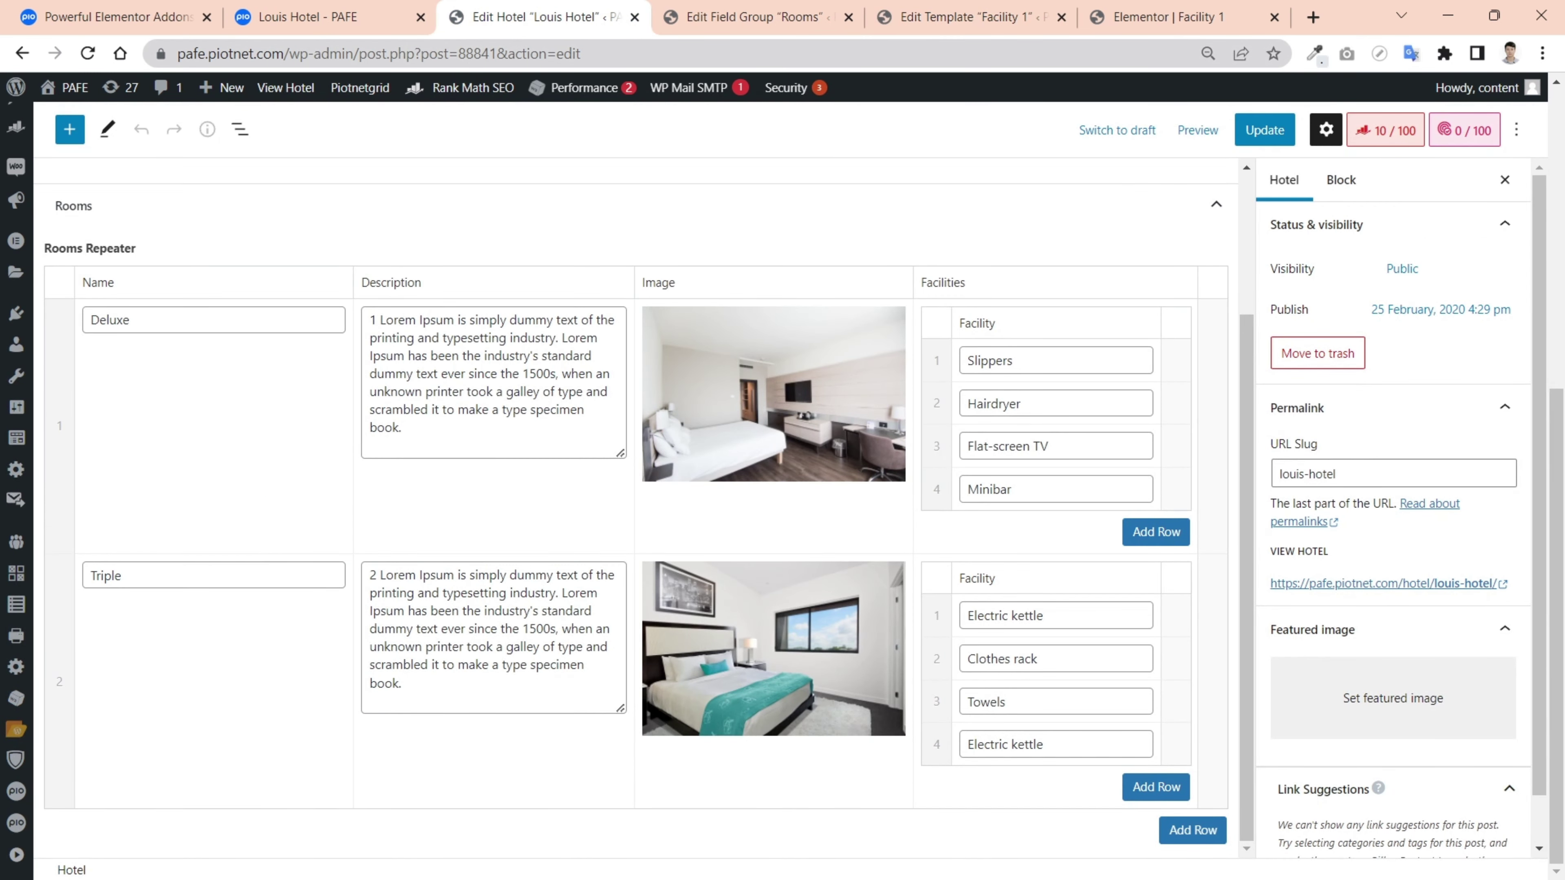
drag(426, 54, 517, 54)
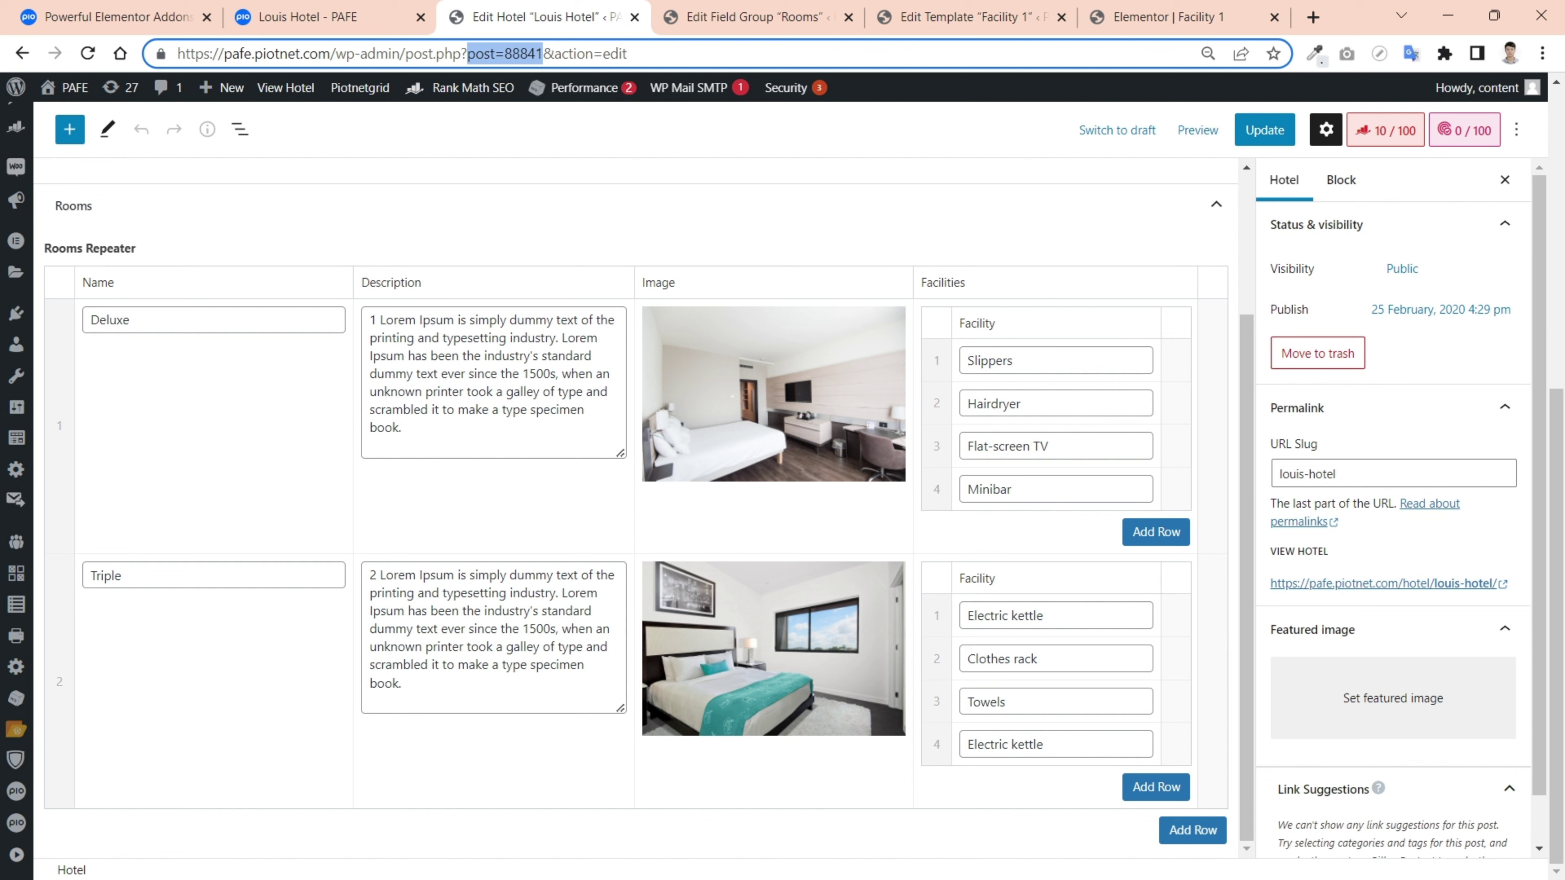
click(956, 22)
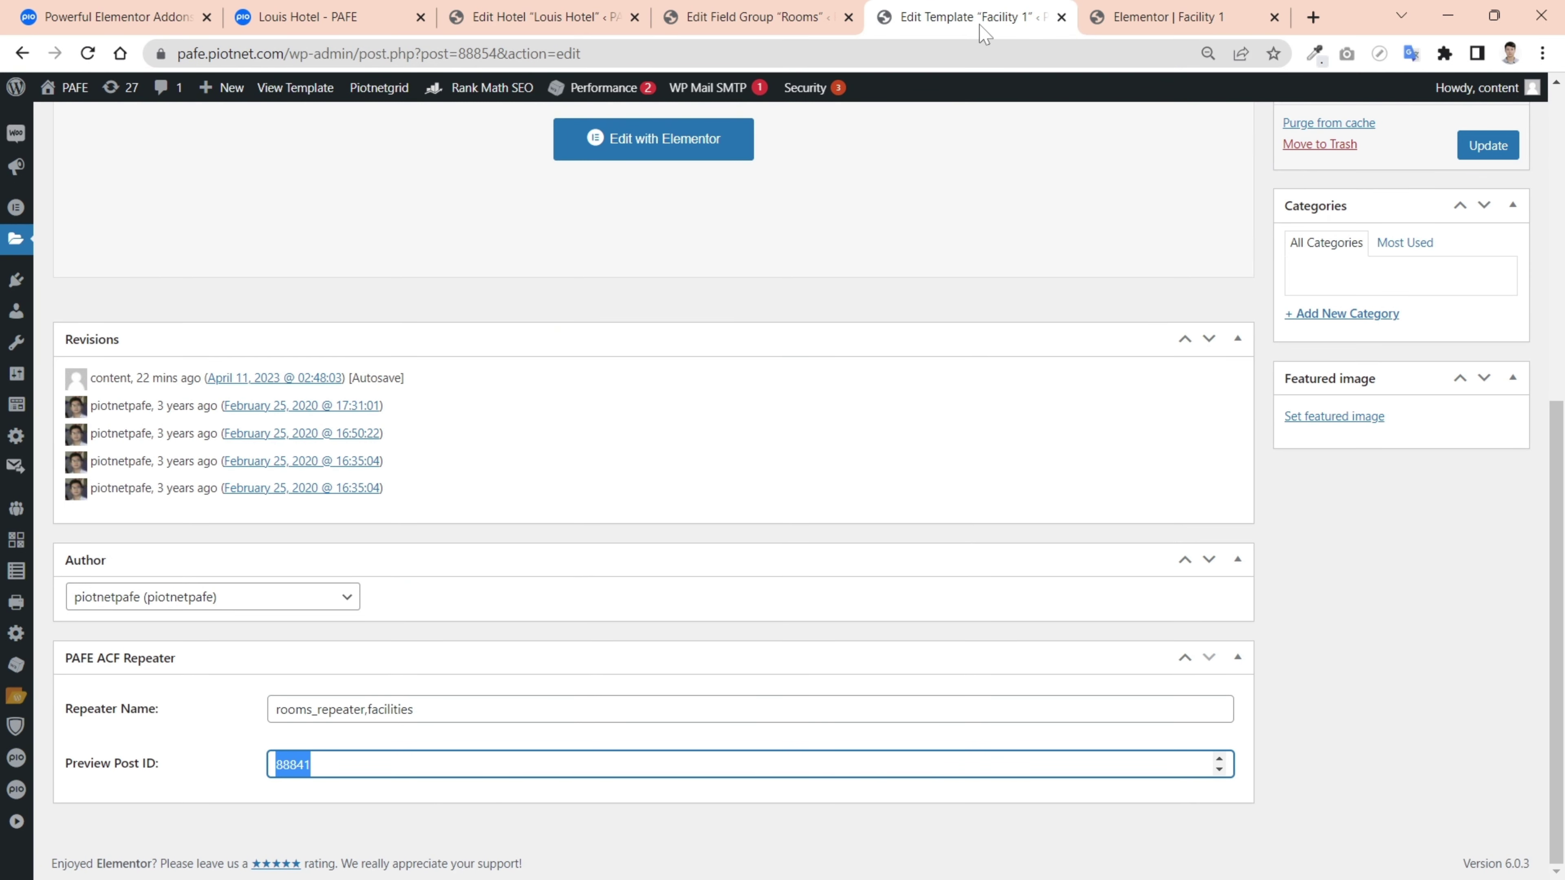
Step: Open the Facility 1 template, delete its Slippers section and search widgets for 'acf'
click(670, 163)
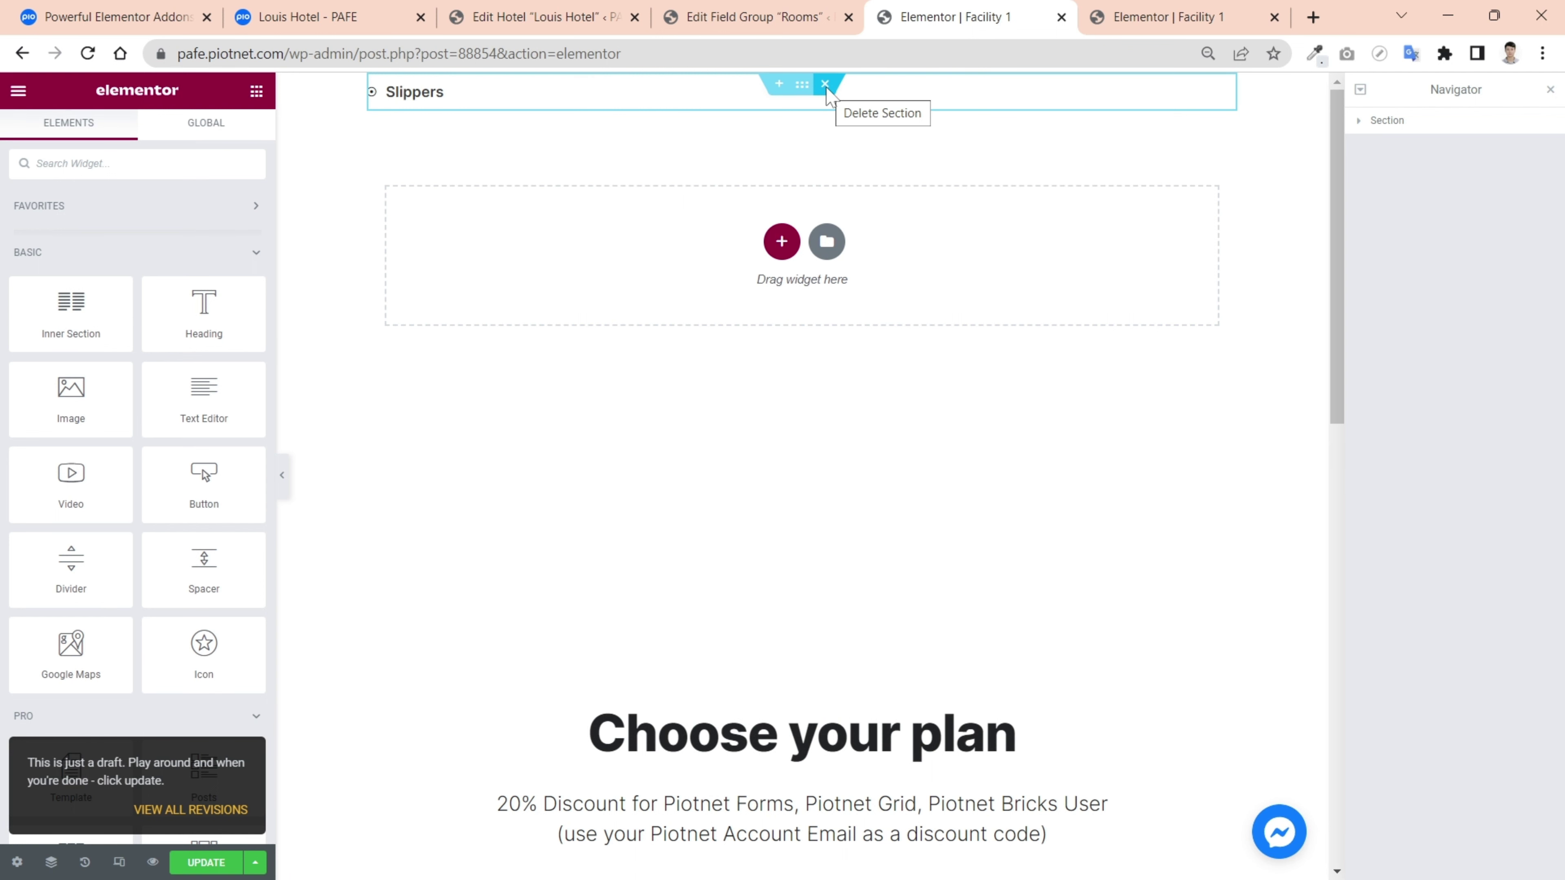
click(826, 84)
click(123, 163)
text(a)
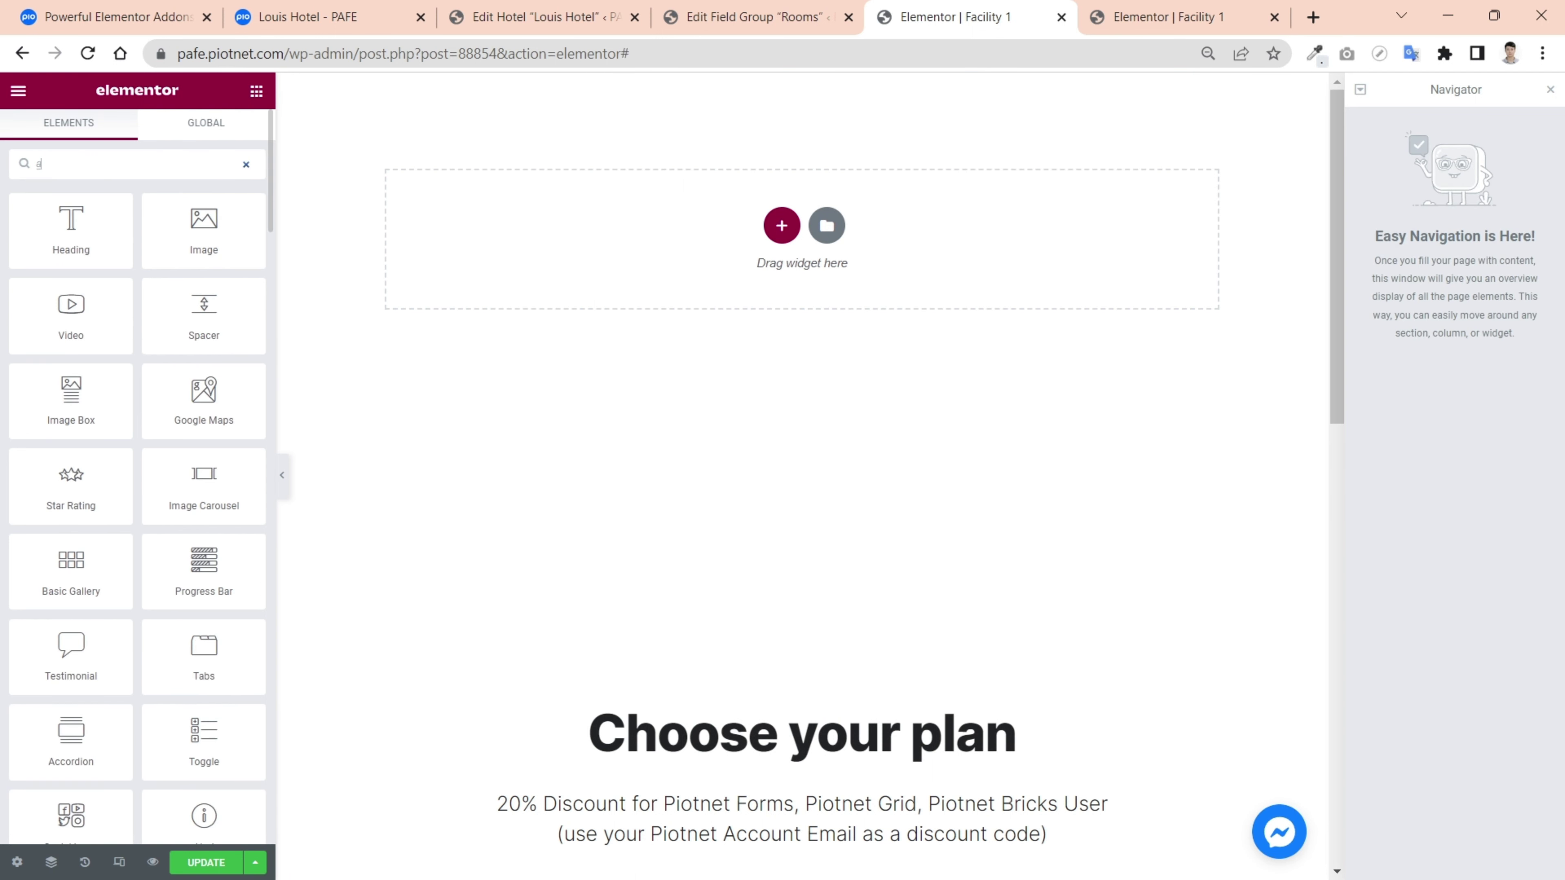
text(cf)
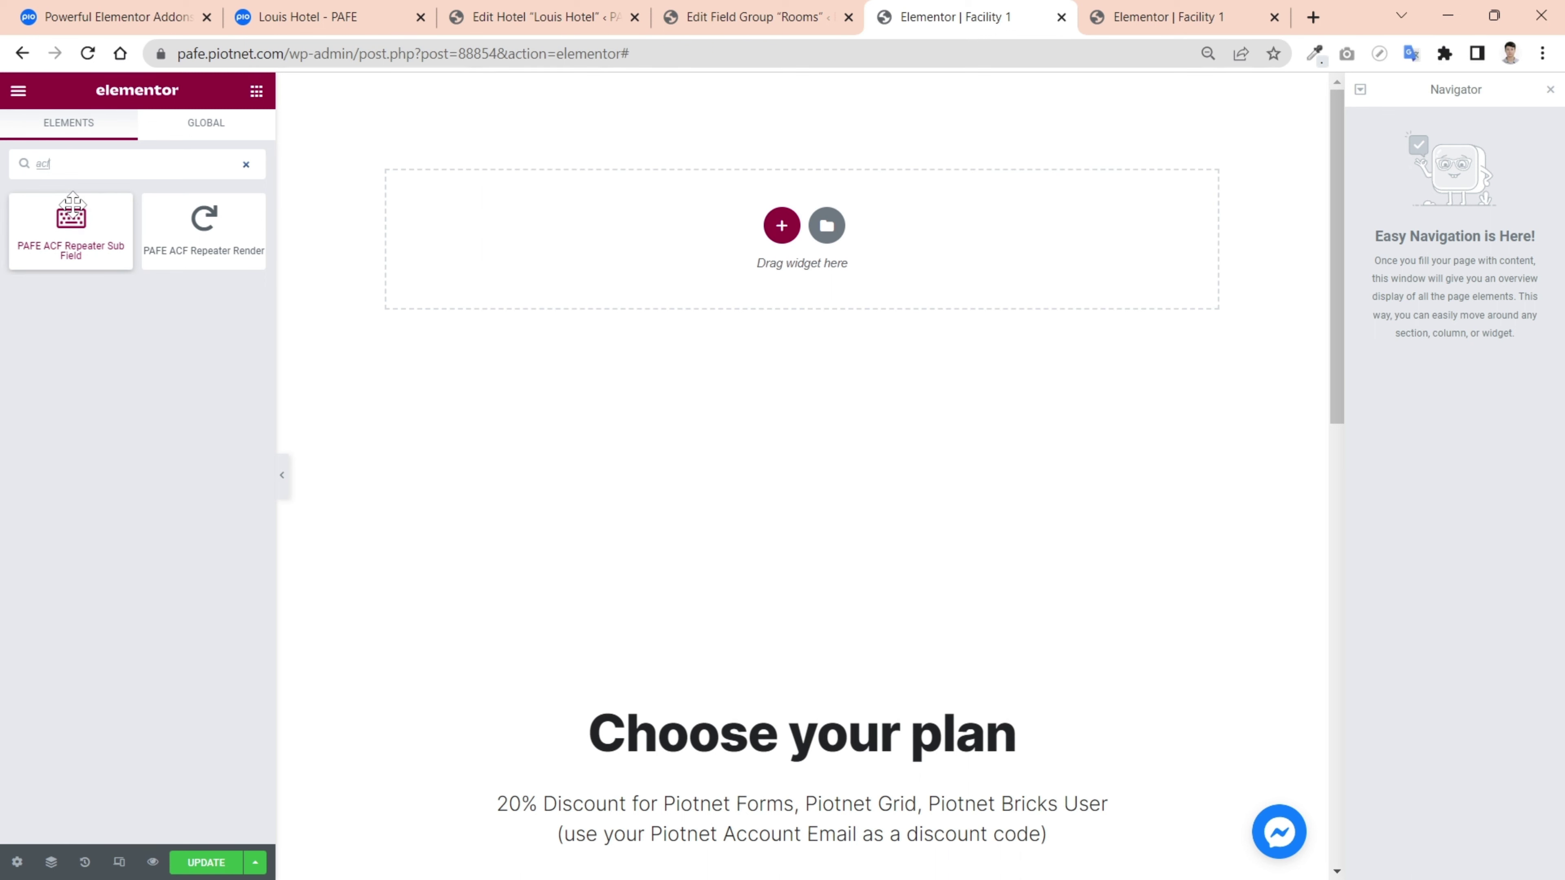
drag(70, 222, 179, 230)
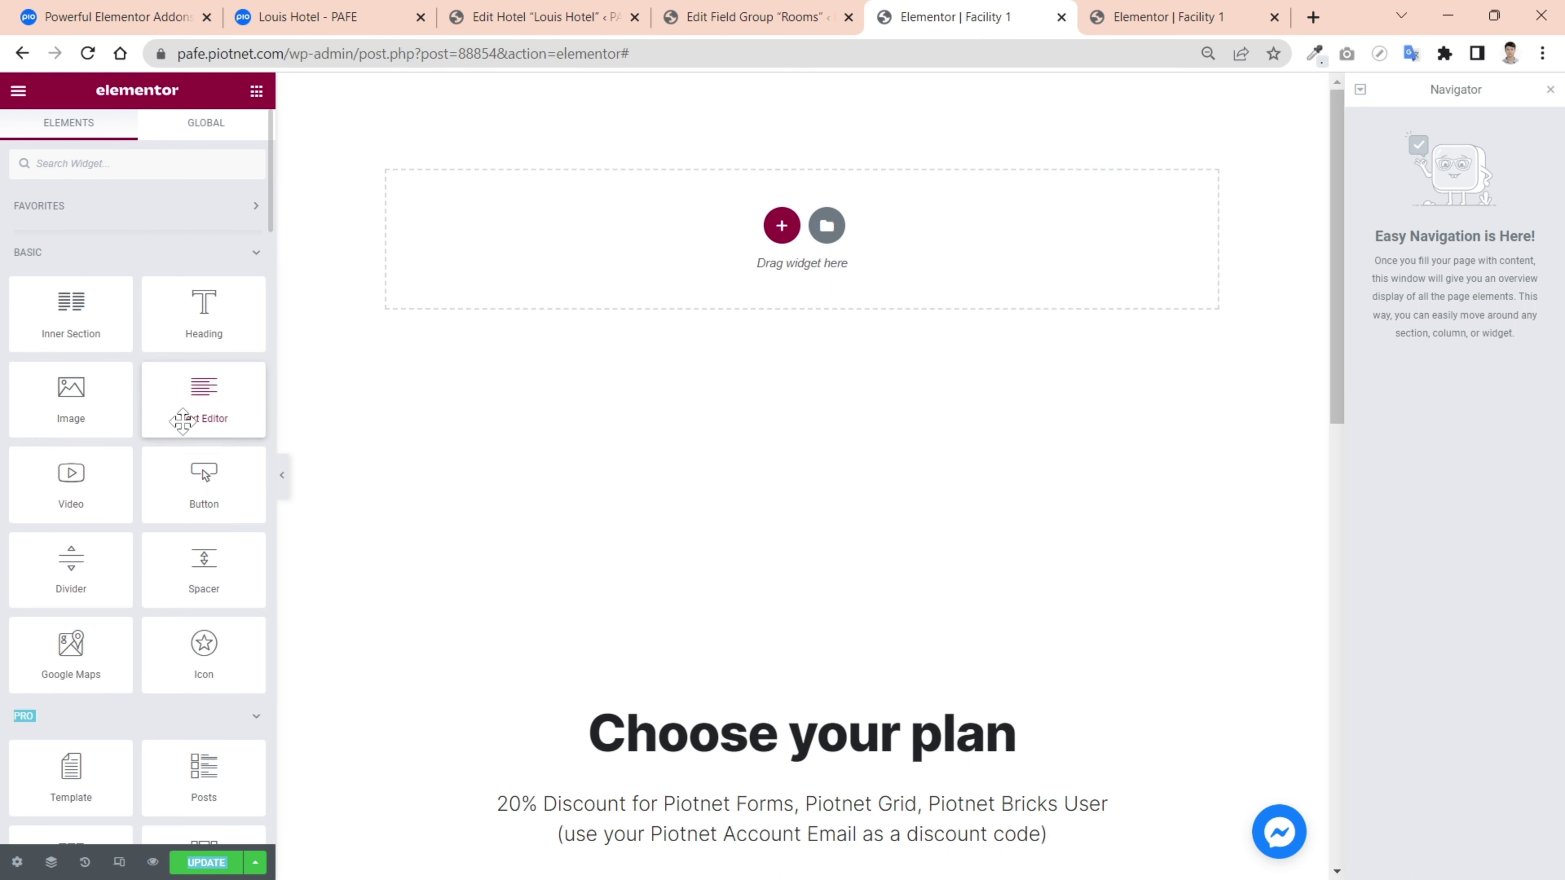
Step: Place a PAFE ACF Repeater Sub Field widget from the PAFE category into the empty section
click(179, 253)
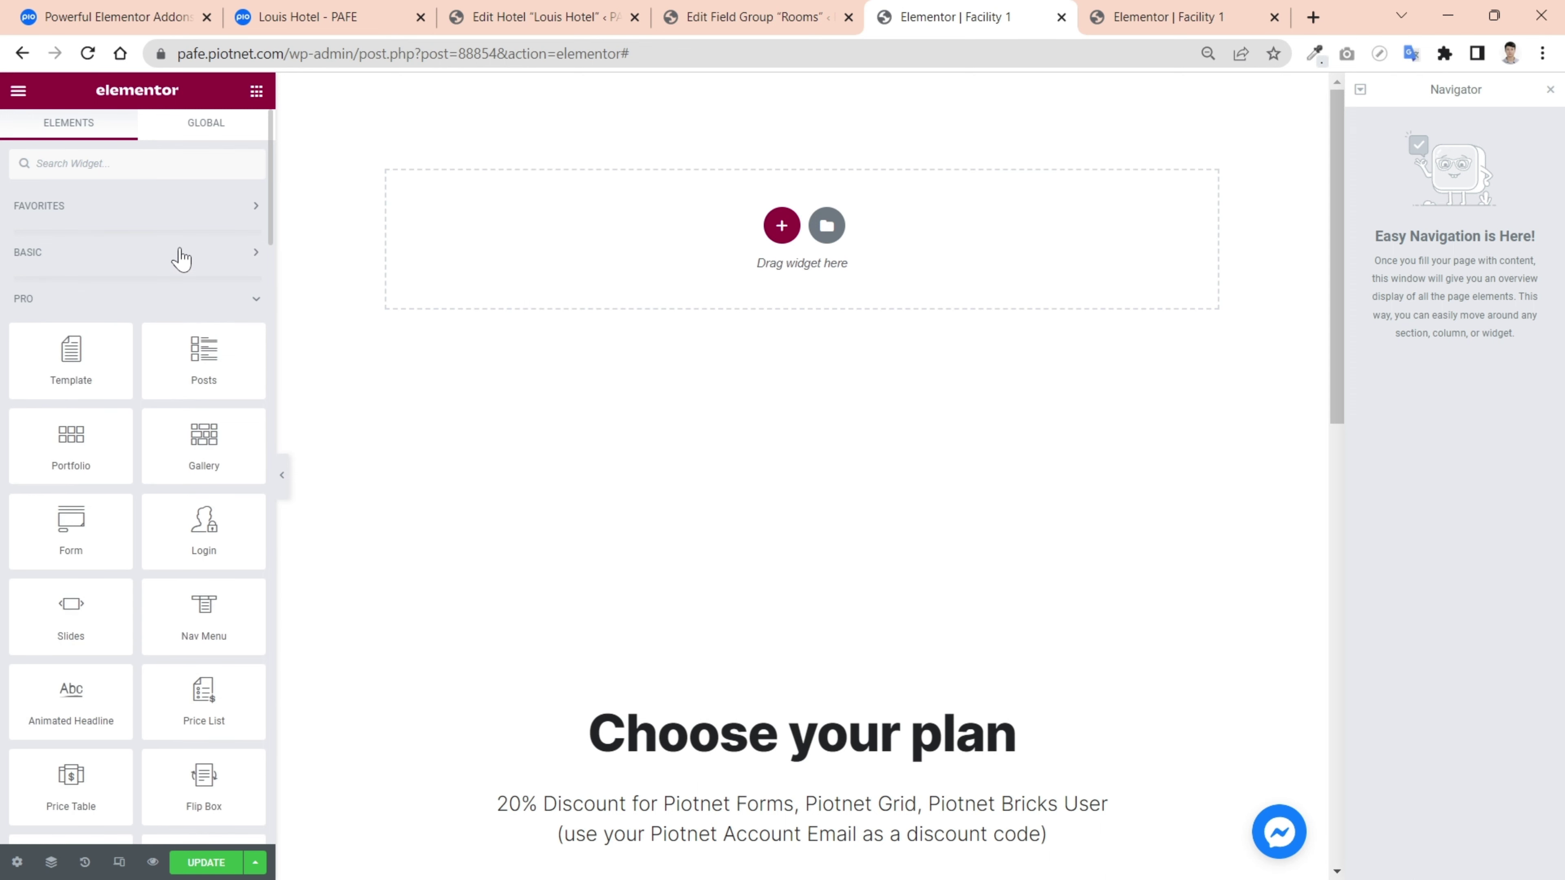
click(154, 302)
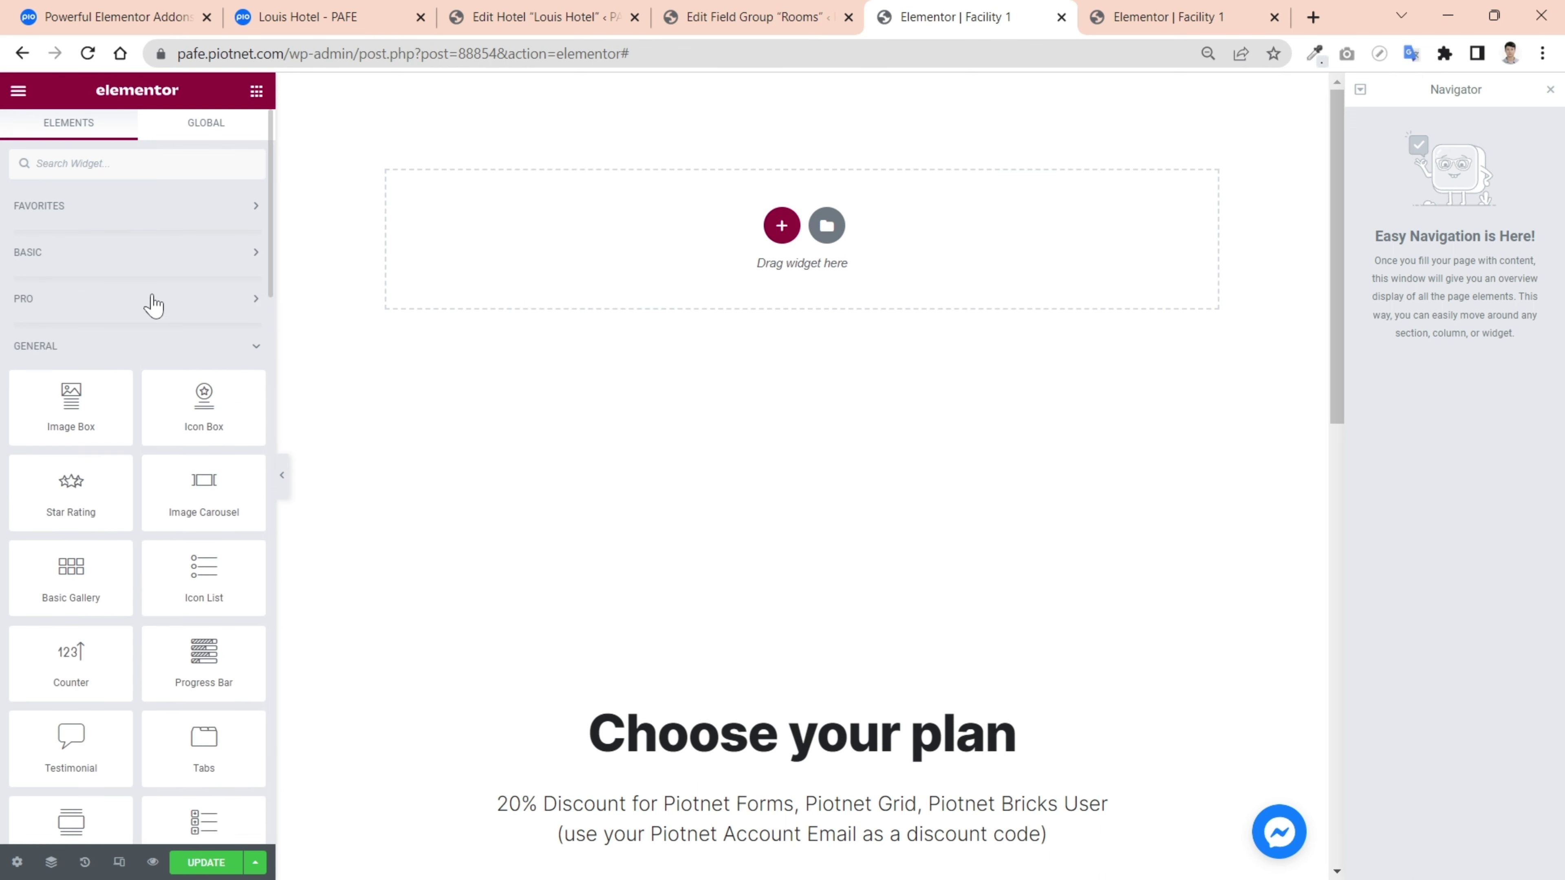
click(138, 353)
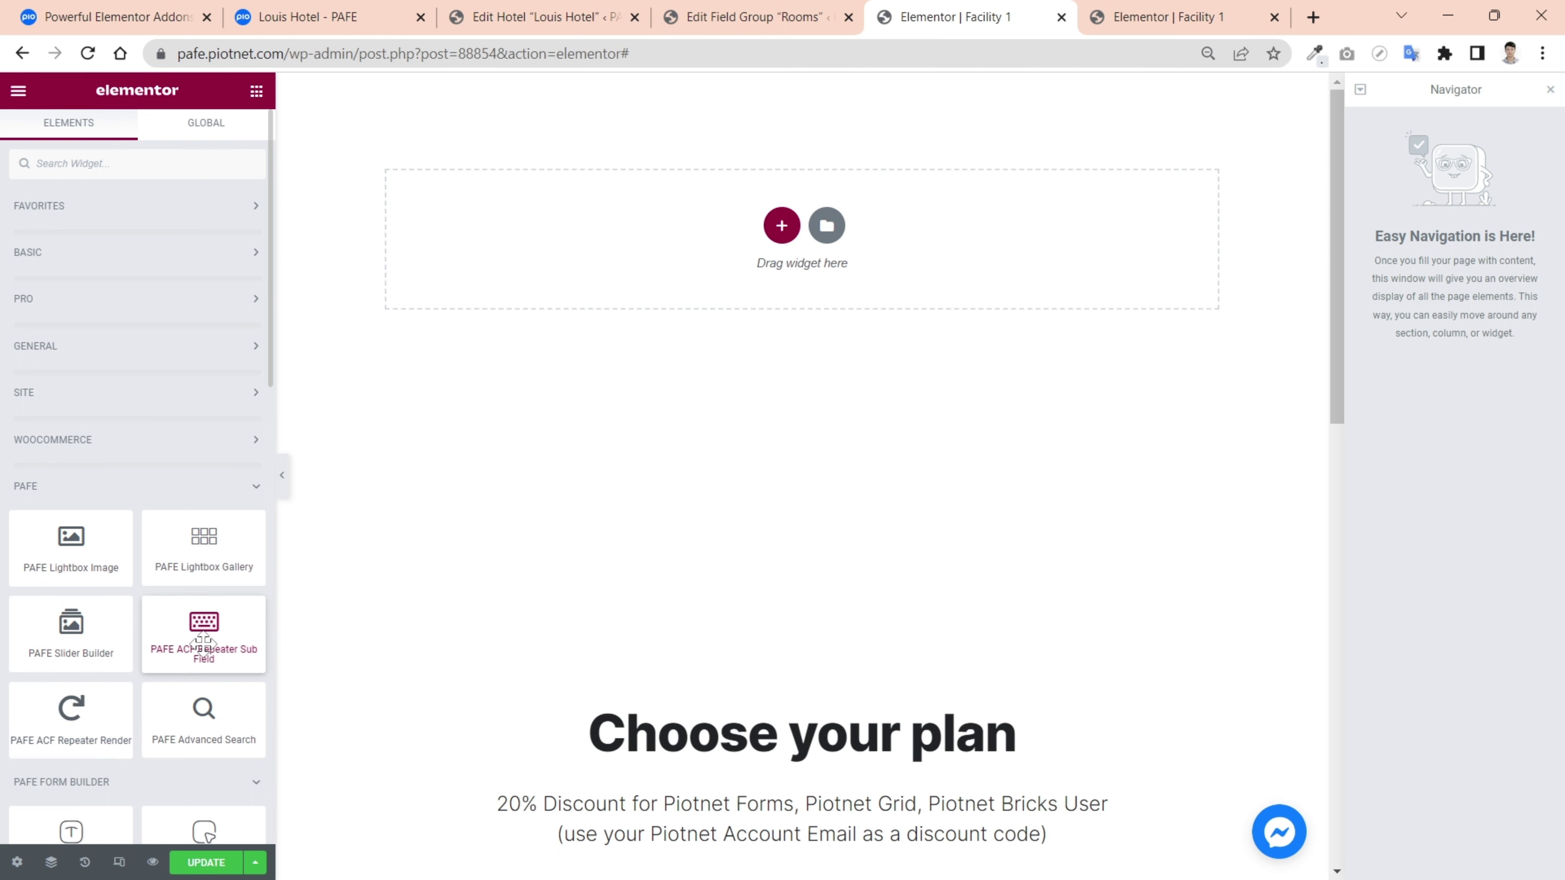
drag(204, 641, 663, 198)
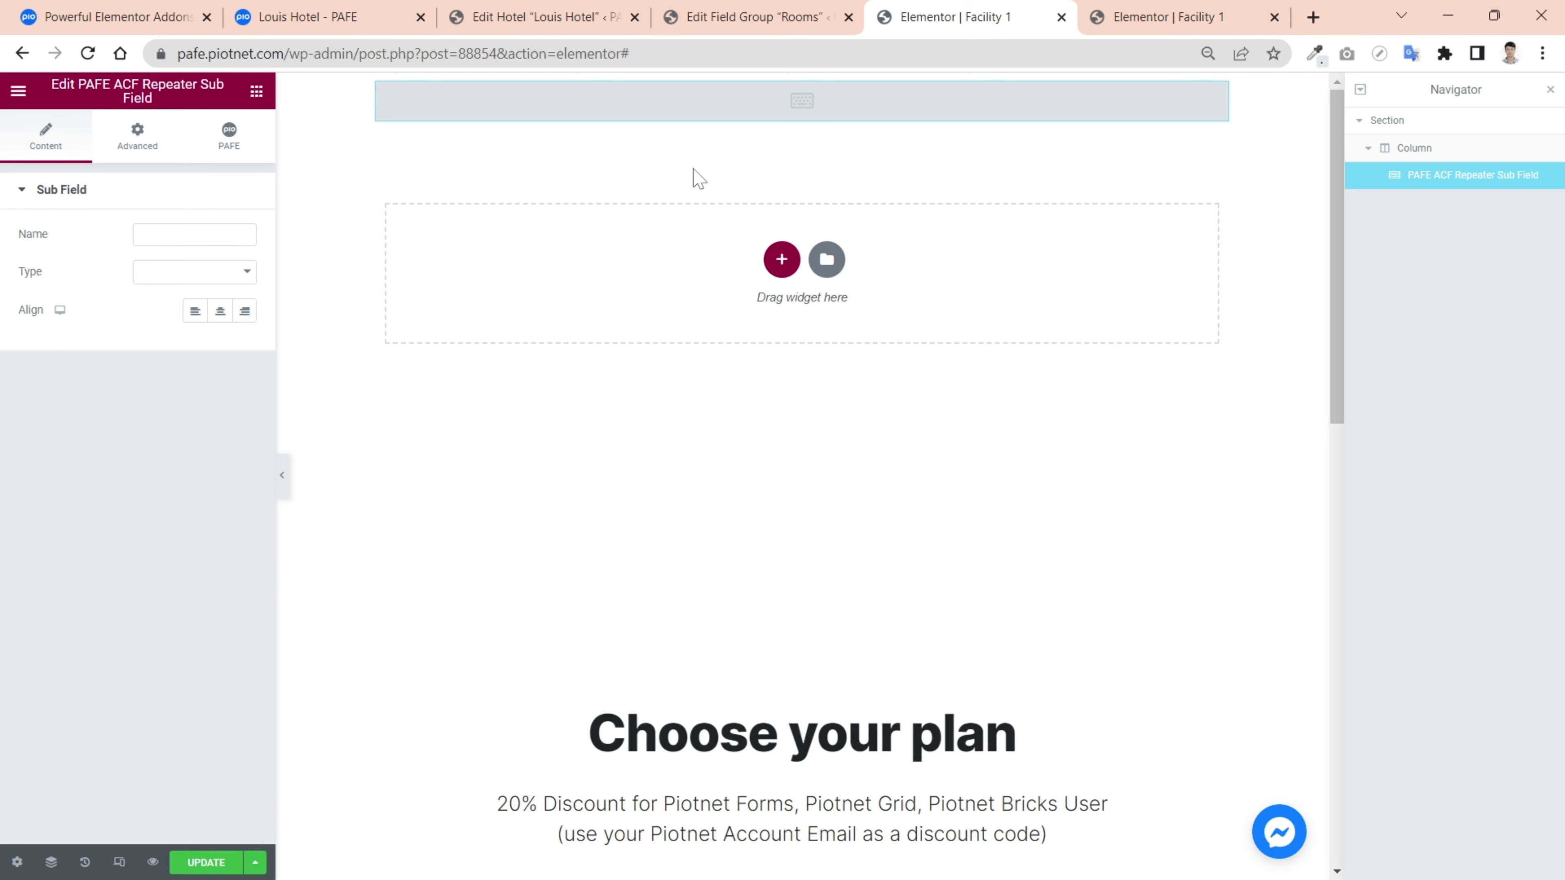
Step: Give the sub field name facility and type Text, then update the Facility 1 template
click(747, 19)
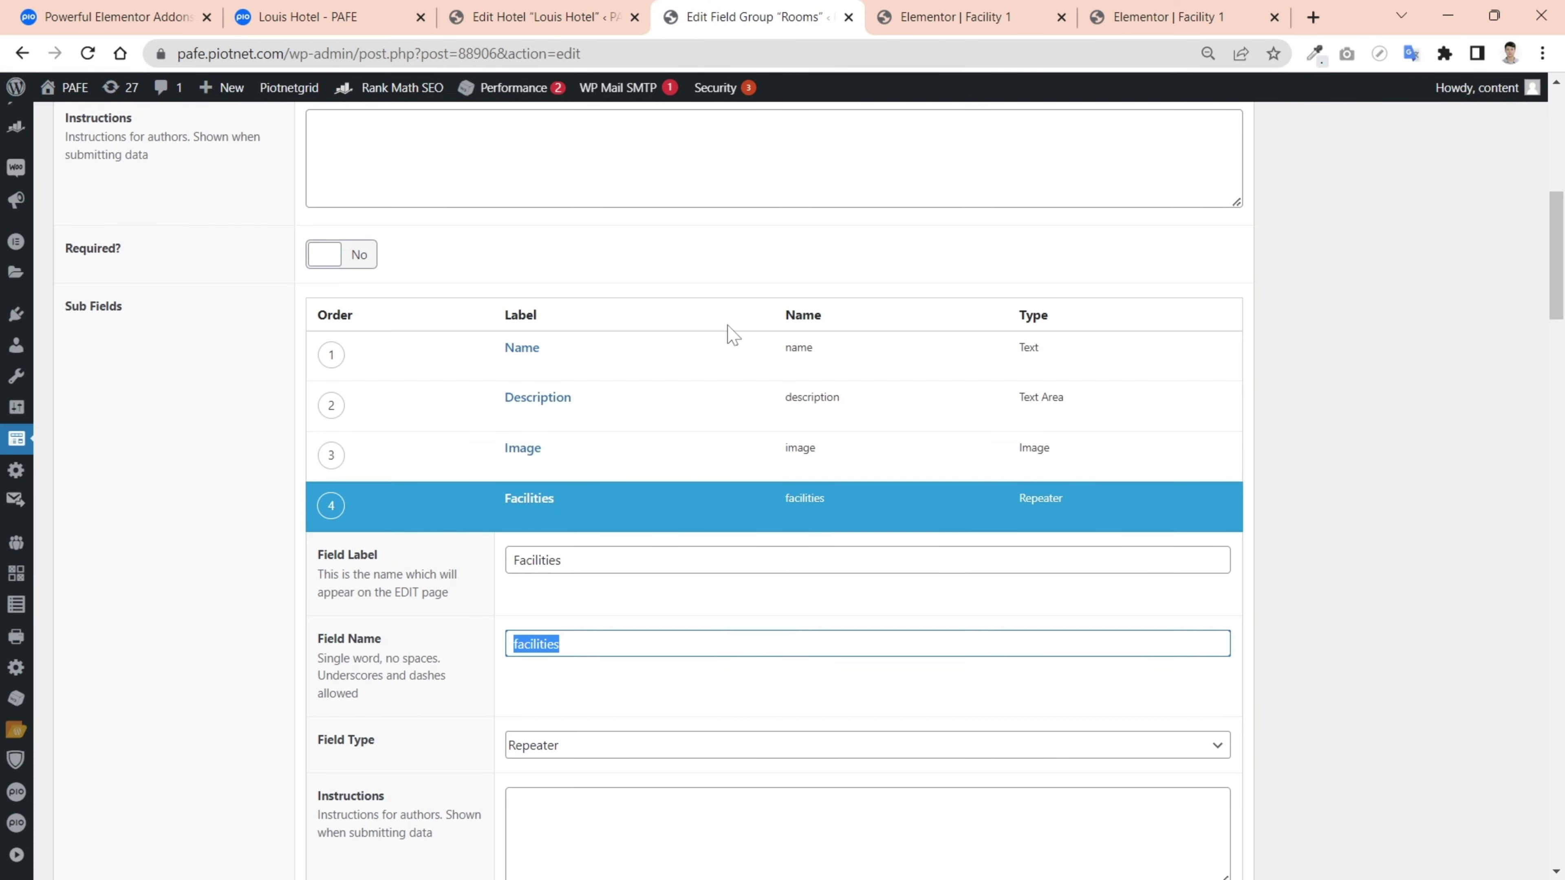
scroll(681, 545, down, 8)
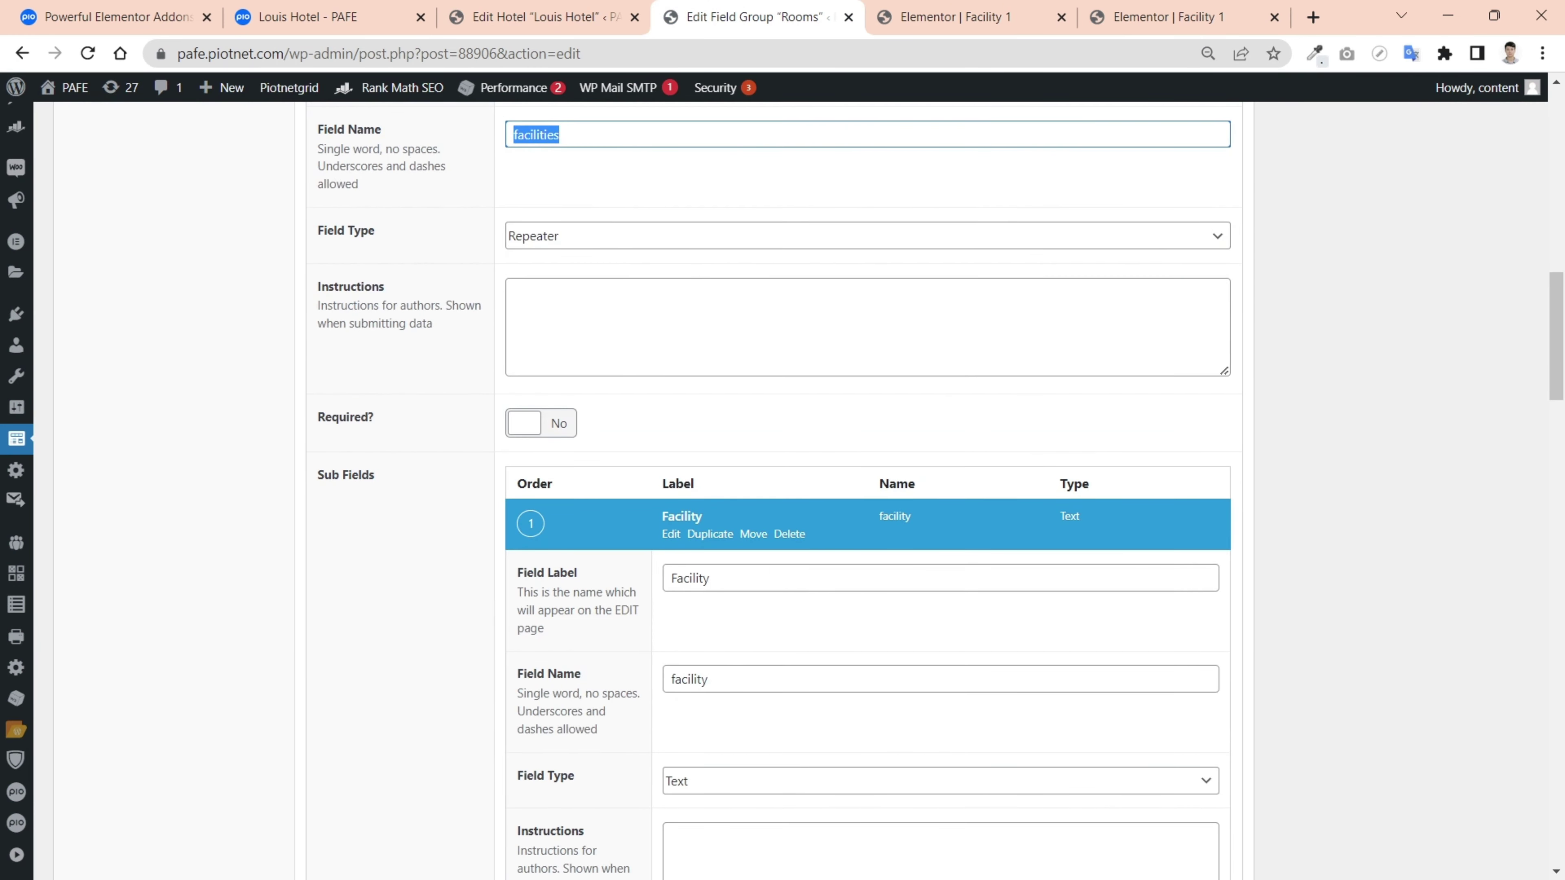
click(708, 679)
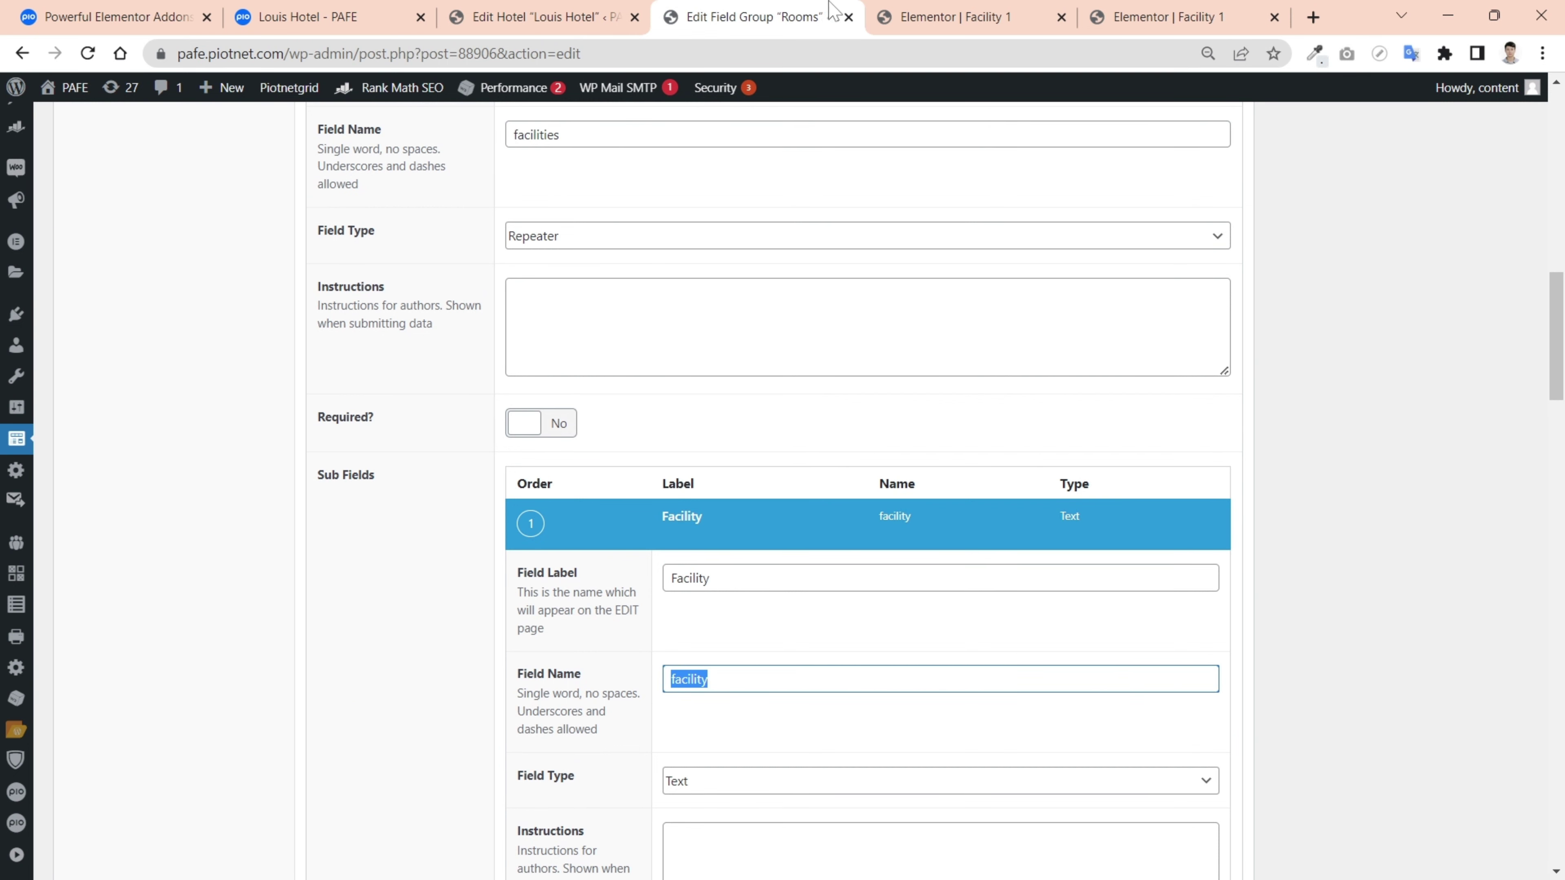
click(947, 9)
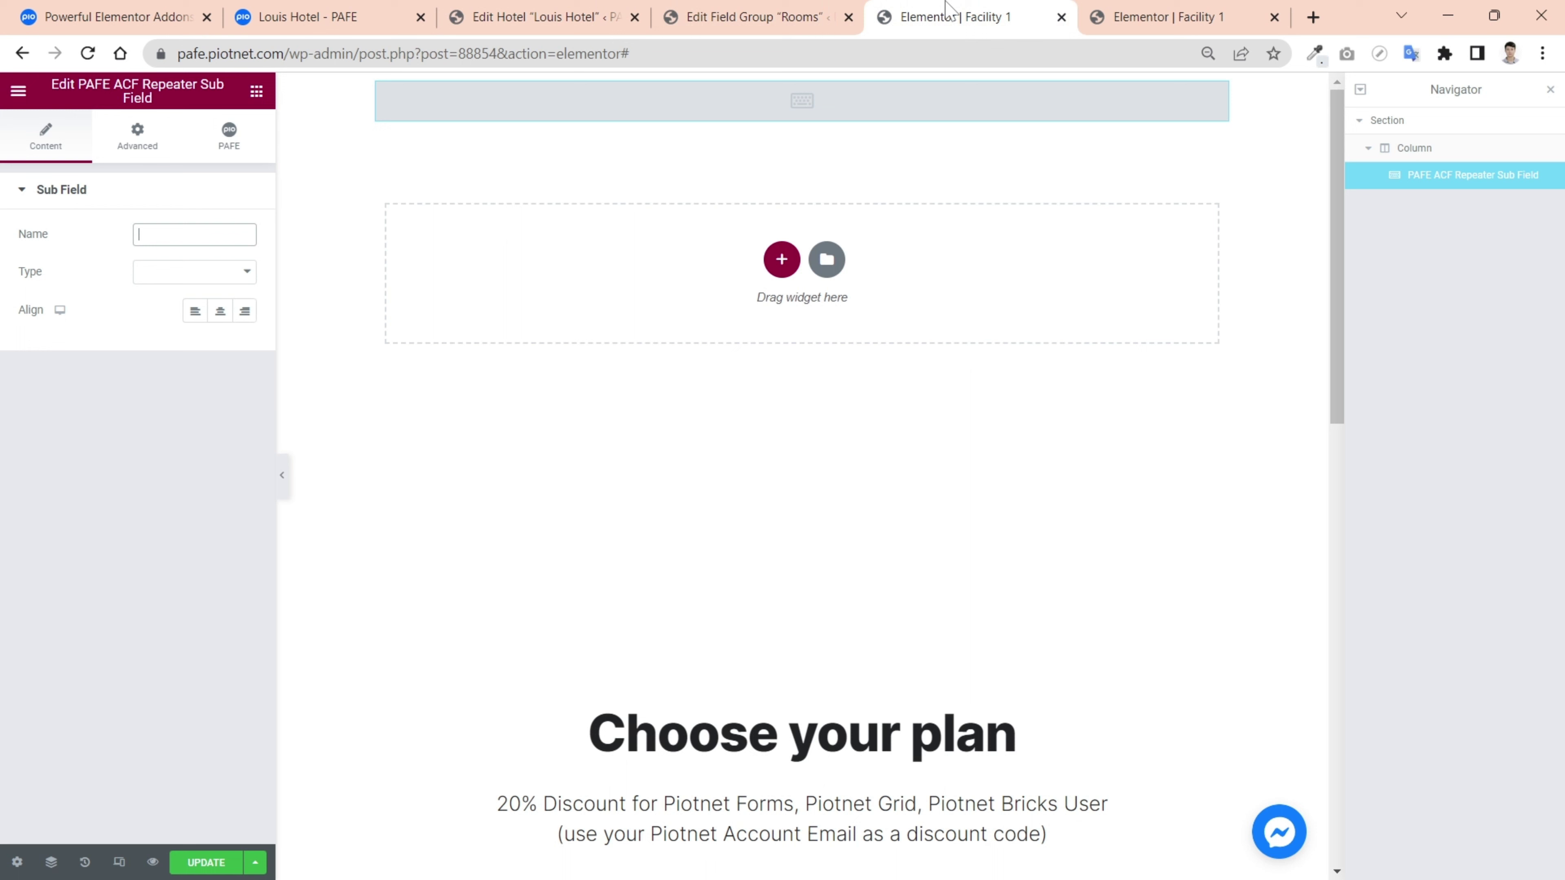
text(facility)
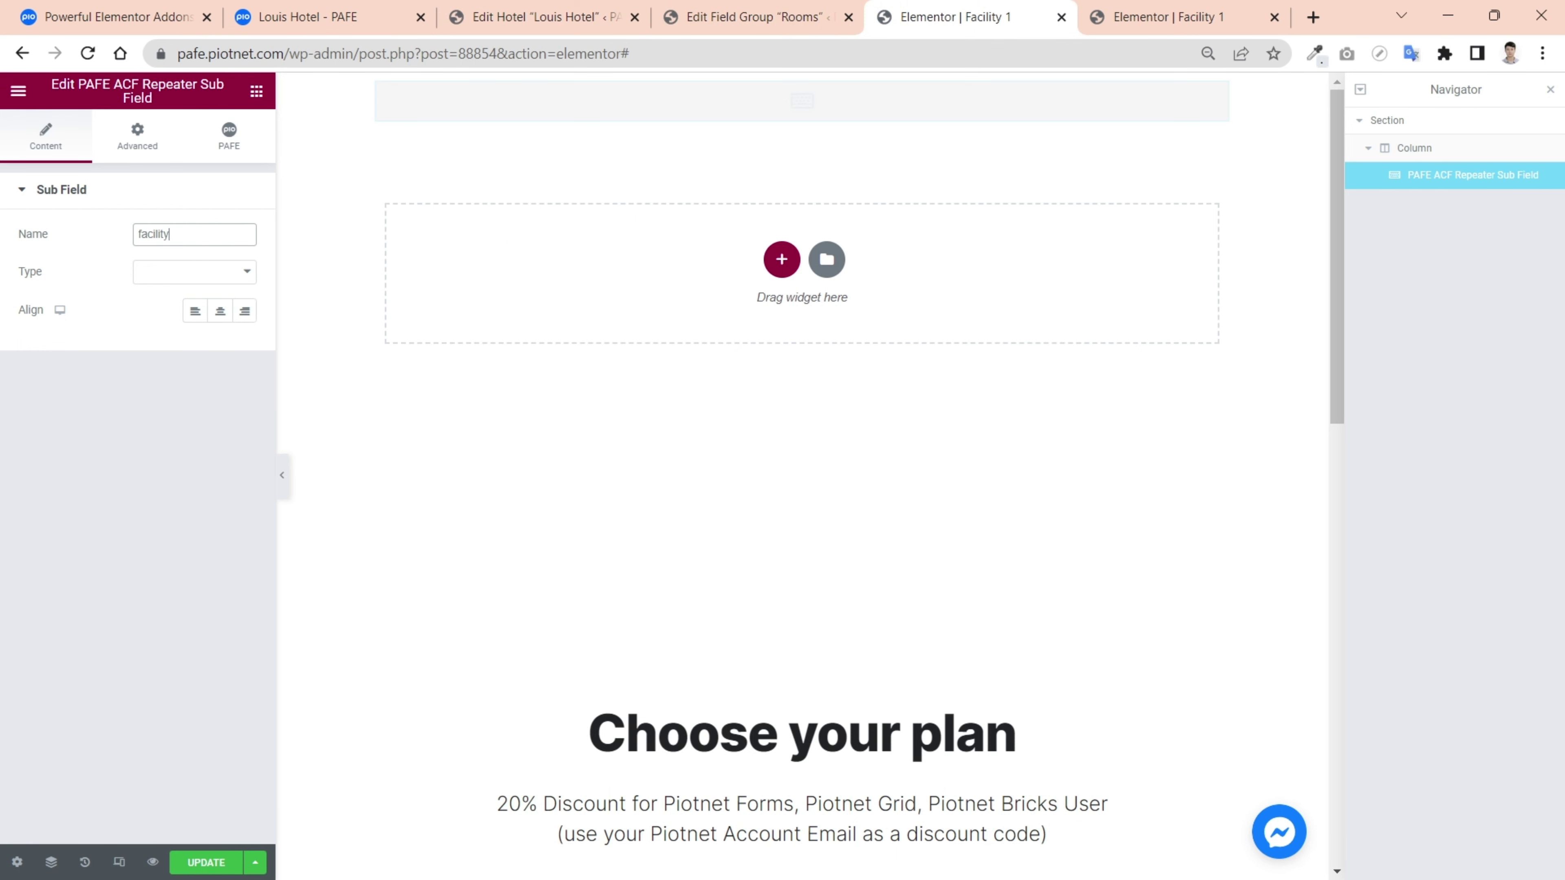
click(223, 276)
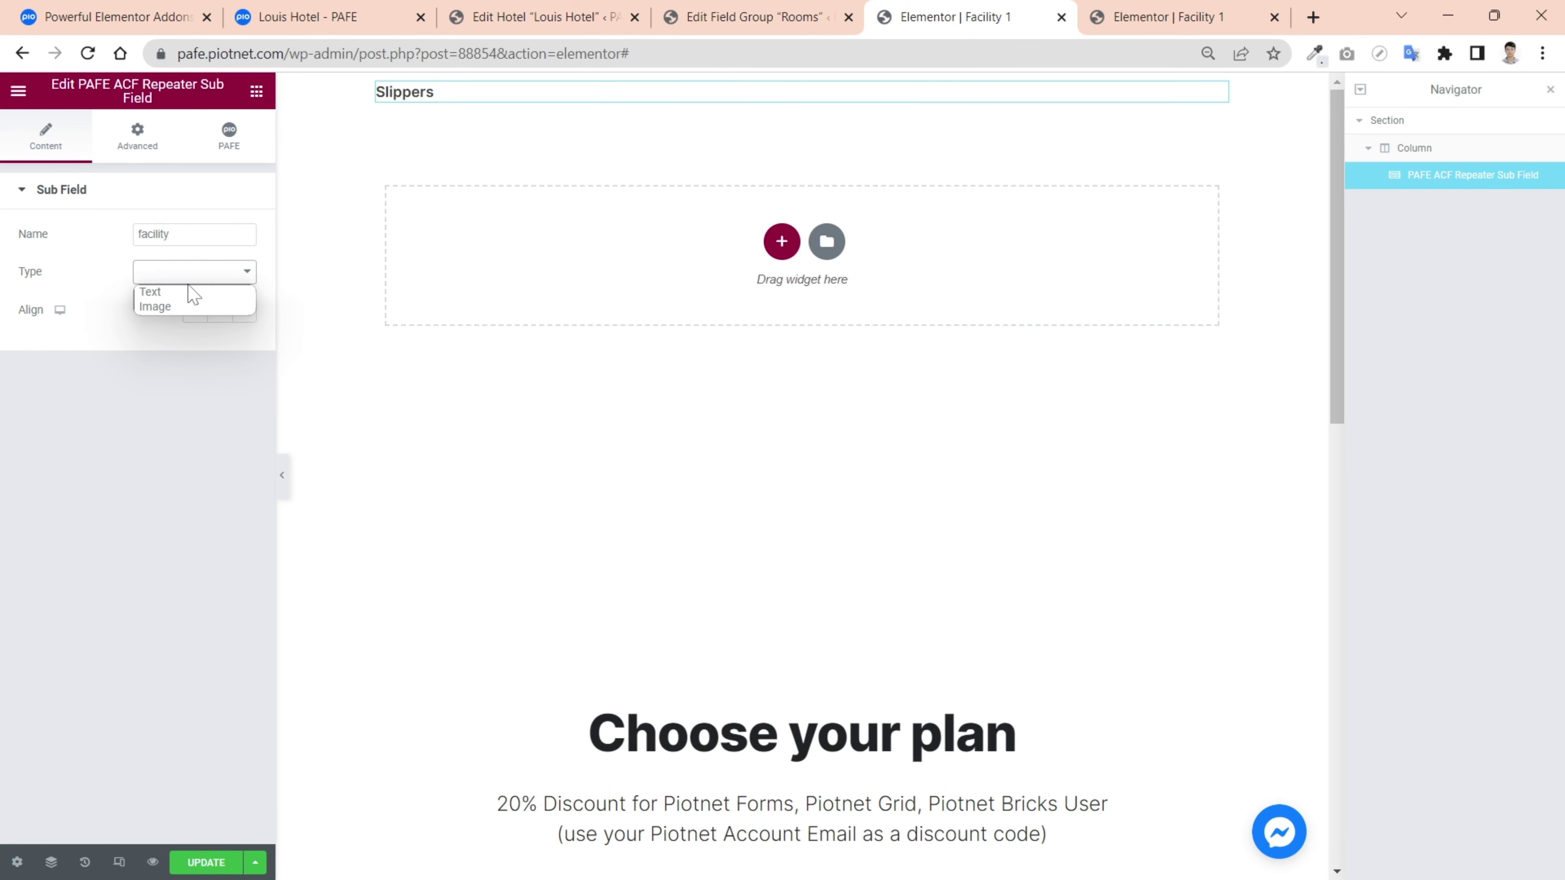
click(160, 293)
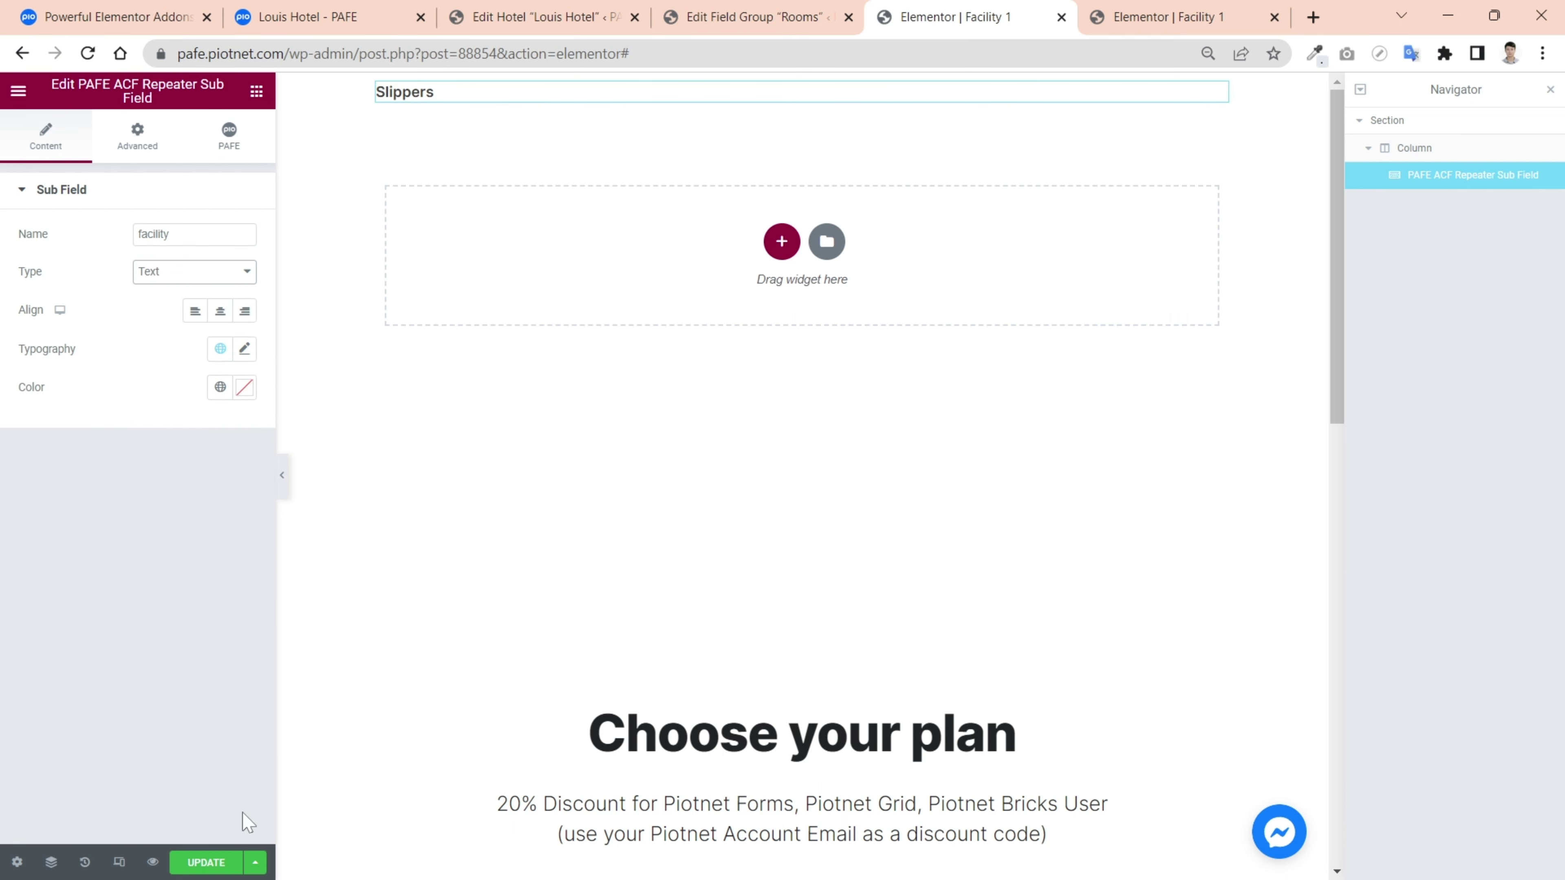
click(208, 864)
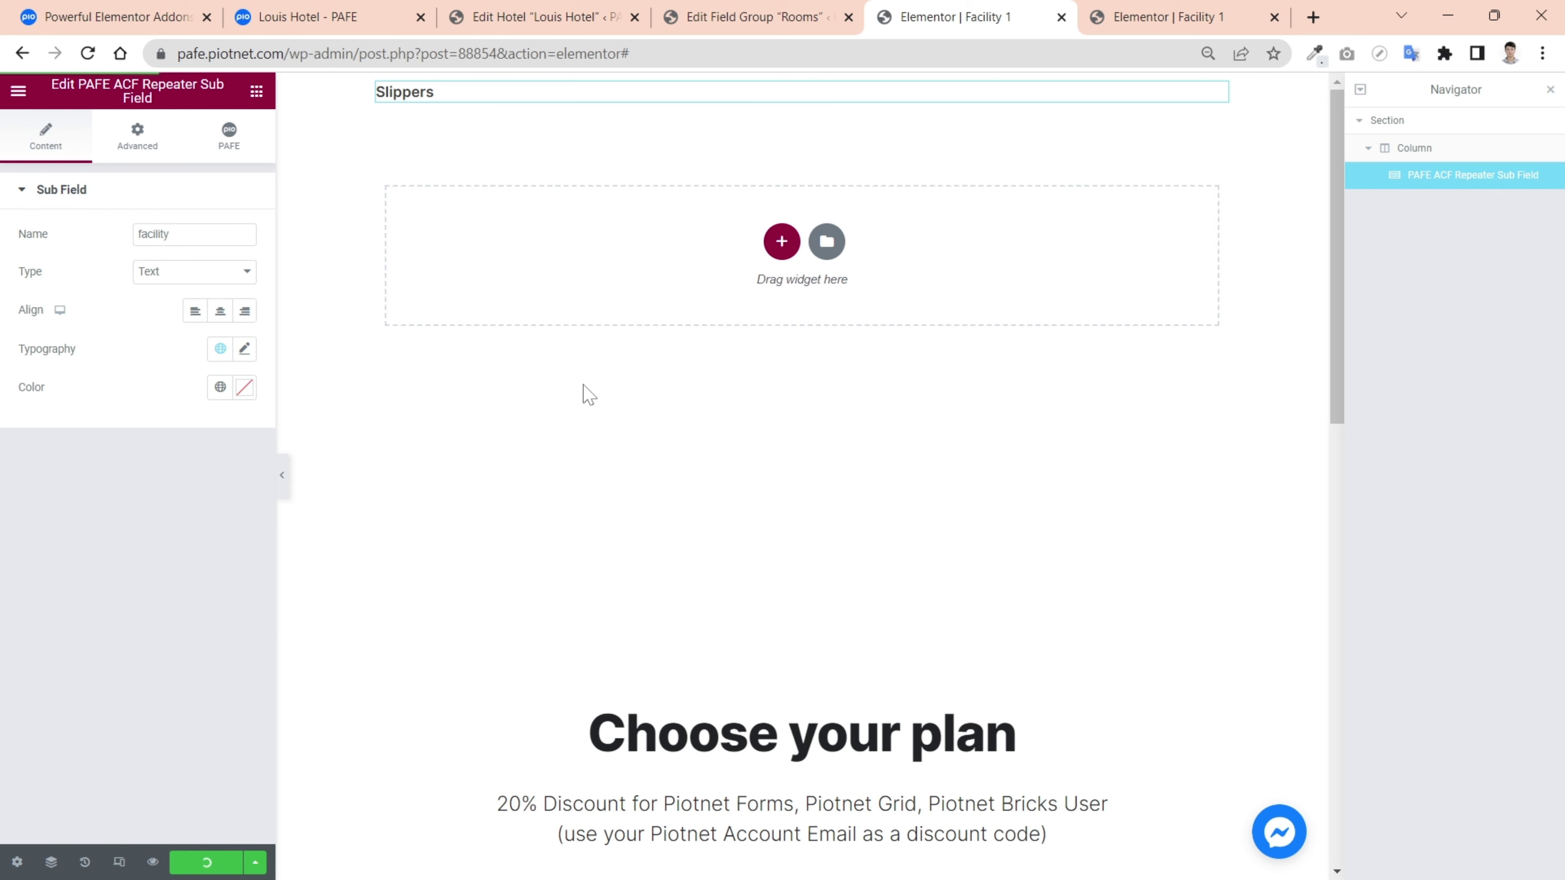
key(alt+Left)
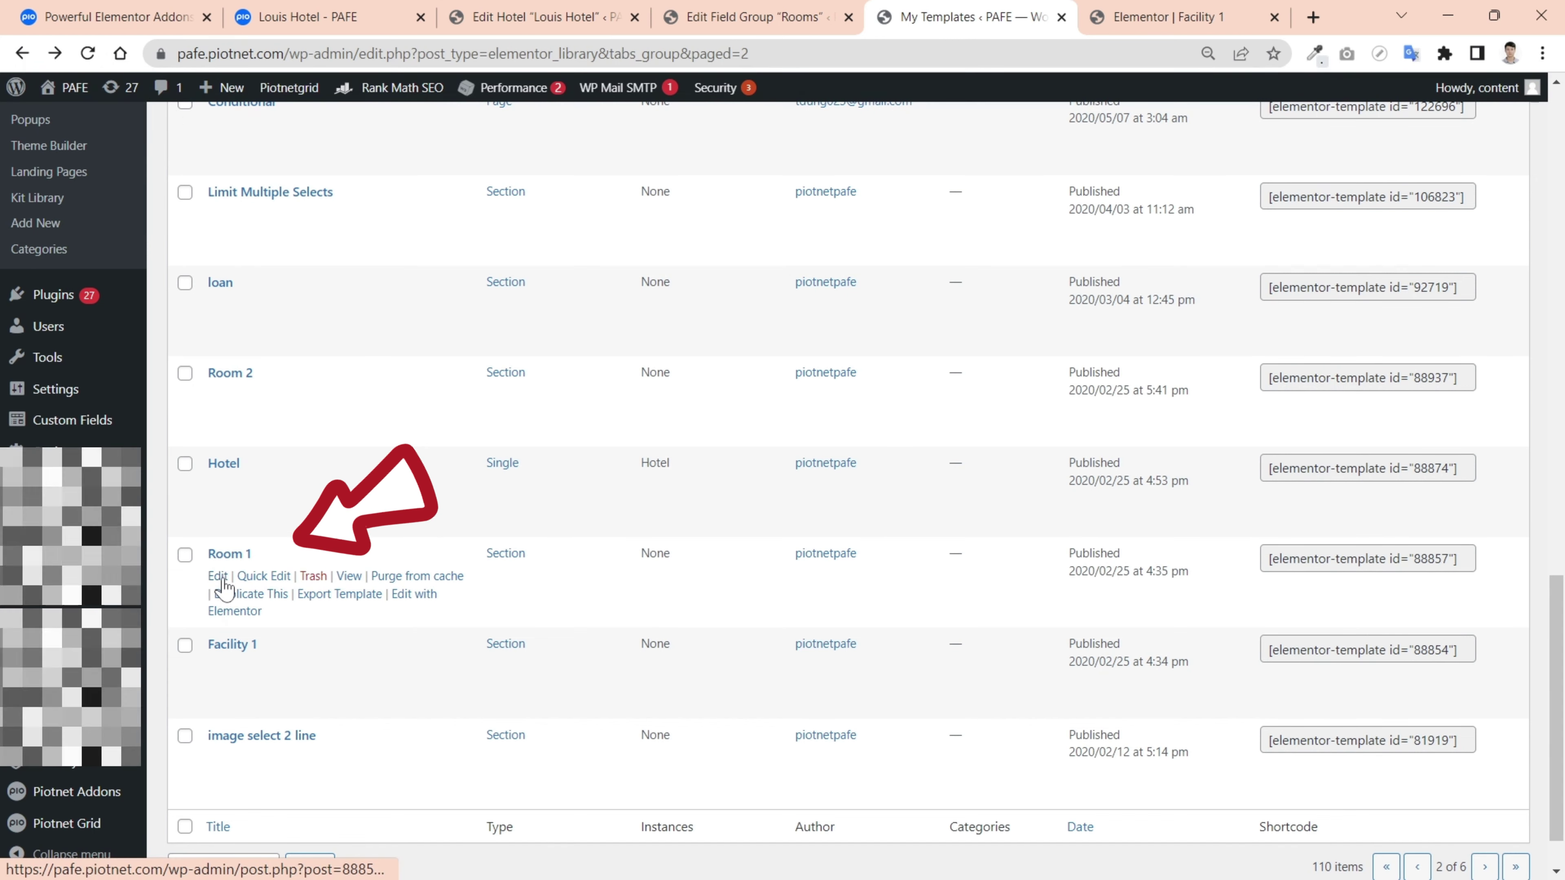
Step: Verify the Room 1 template's repeater name matches the ACF field name rooms_repeater
click(220, 580)
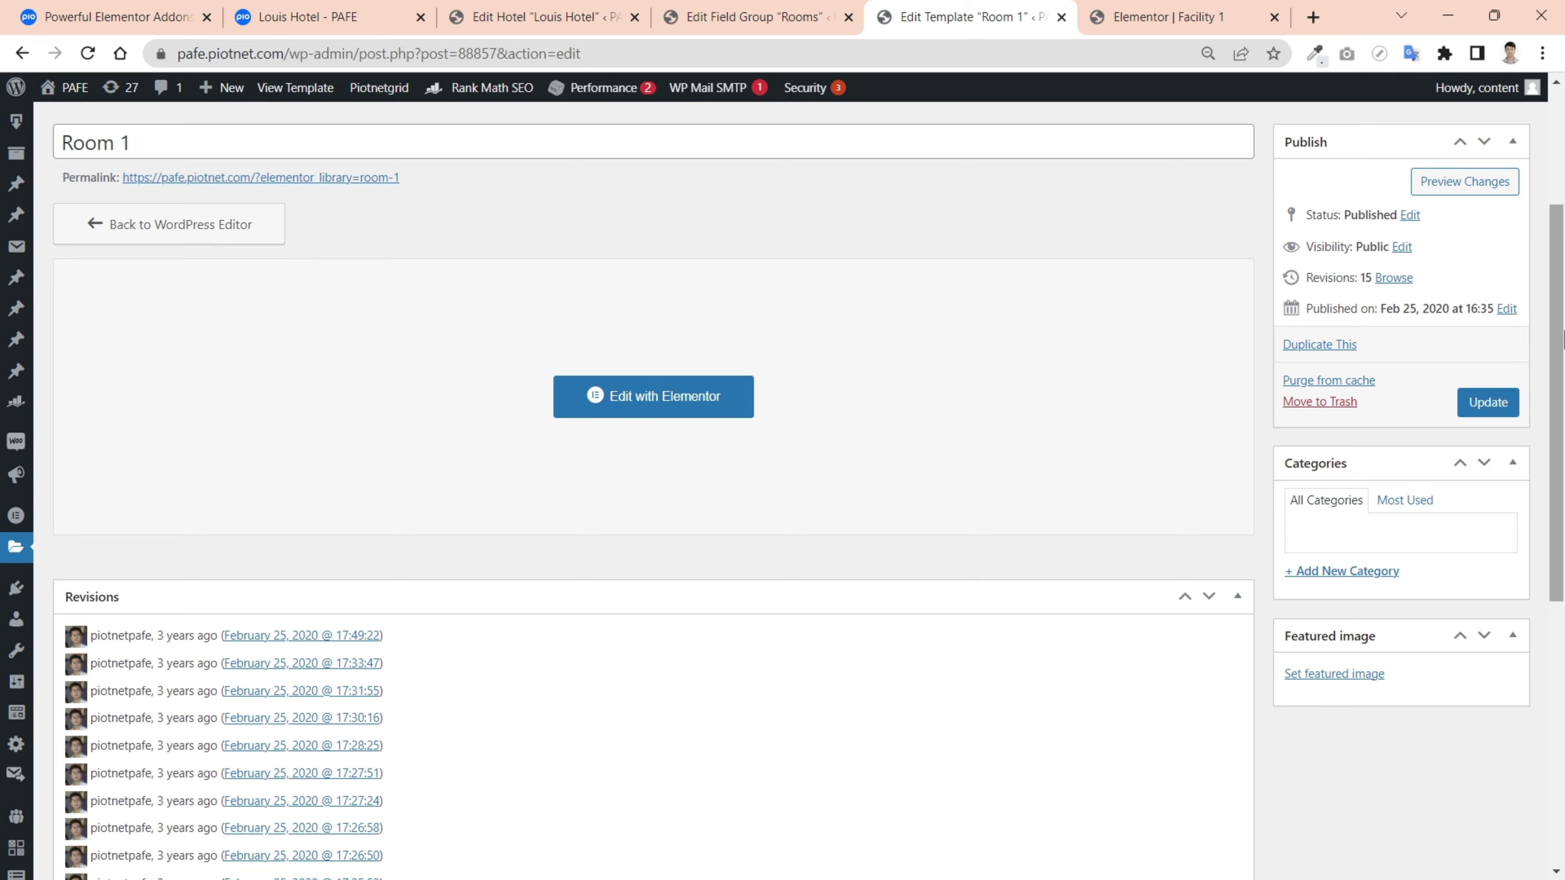
drag(1563, 338, 1563, 612)
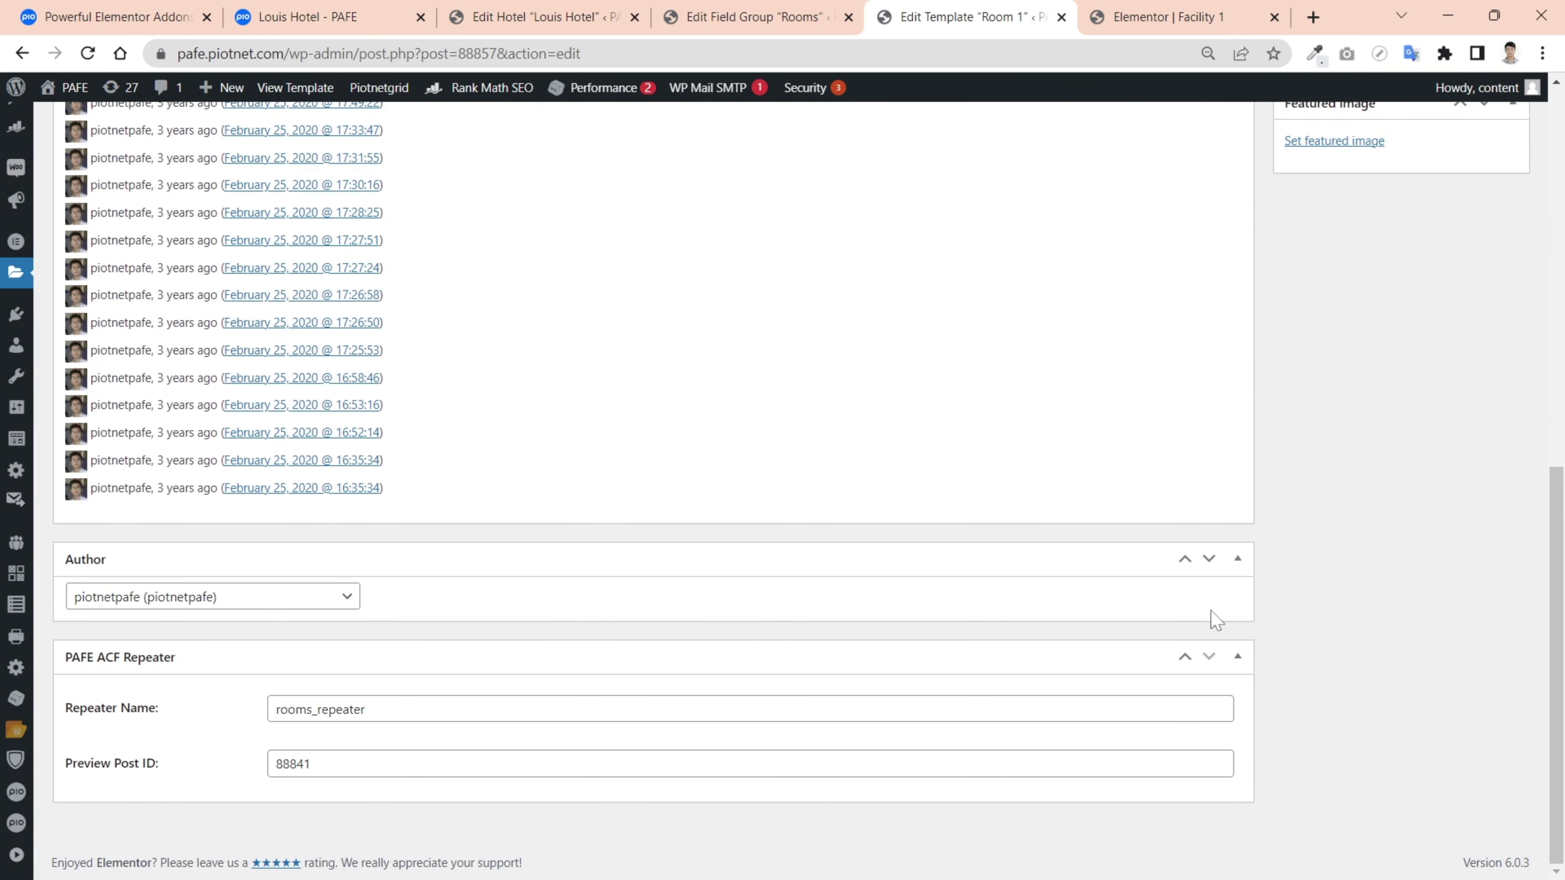
click(364, 708)
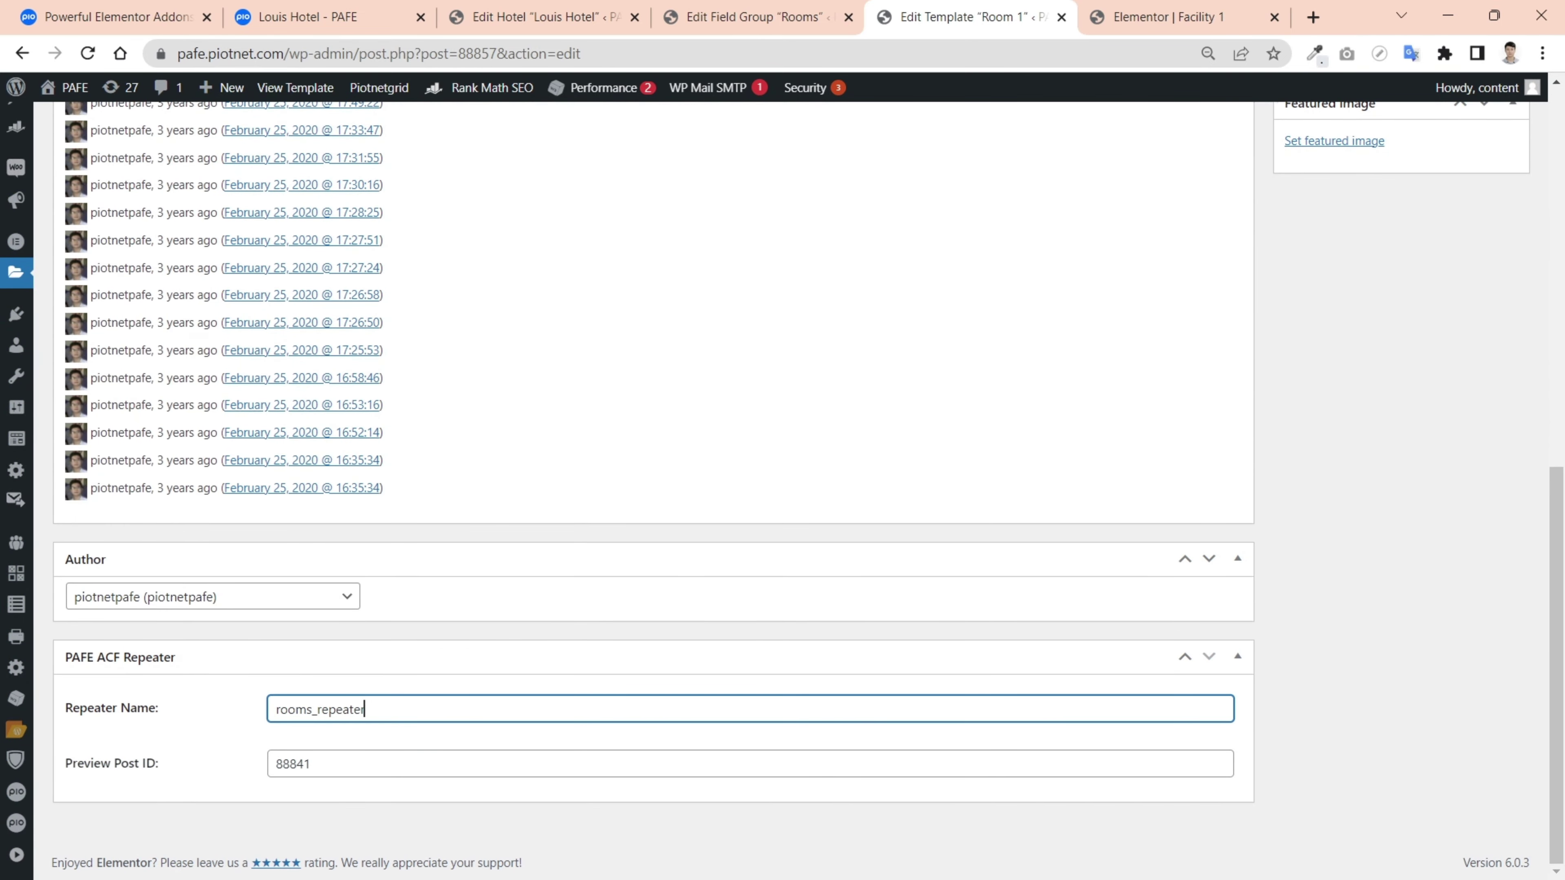
drag(364, 708, 278, 710)
key(ctrl+shift+Tab)
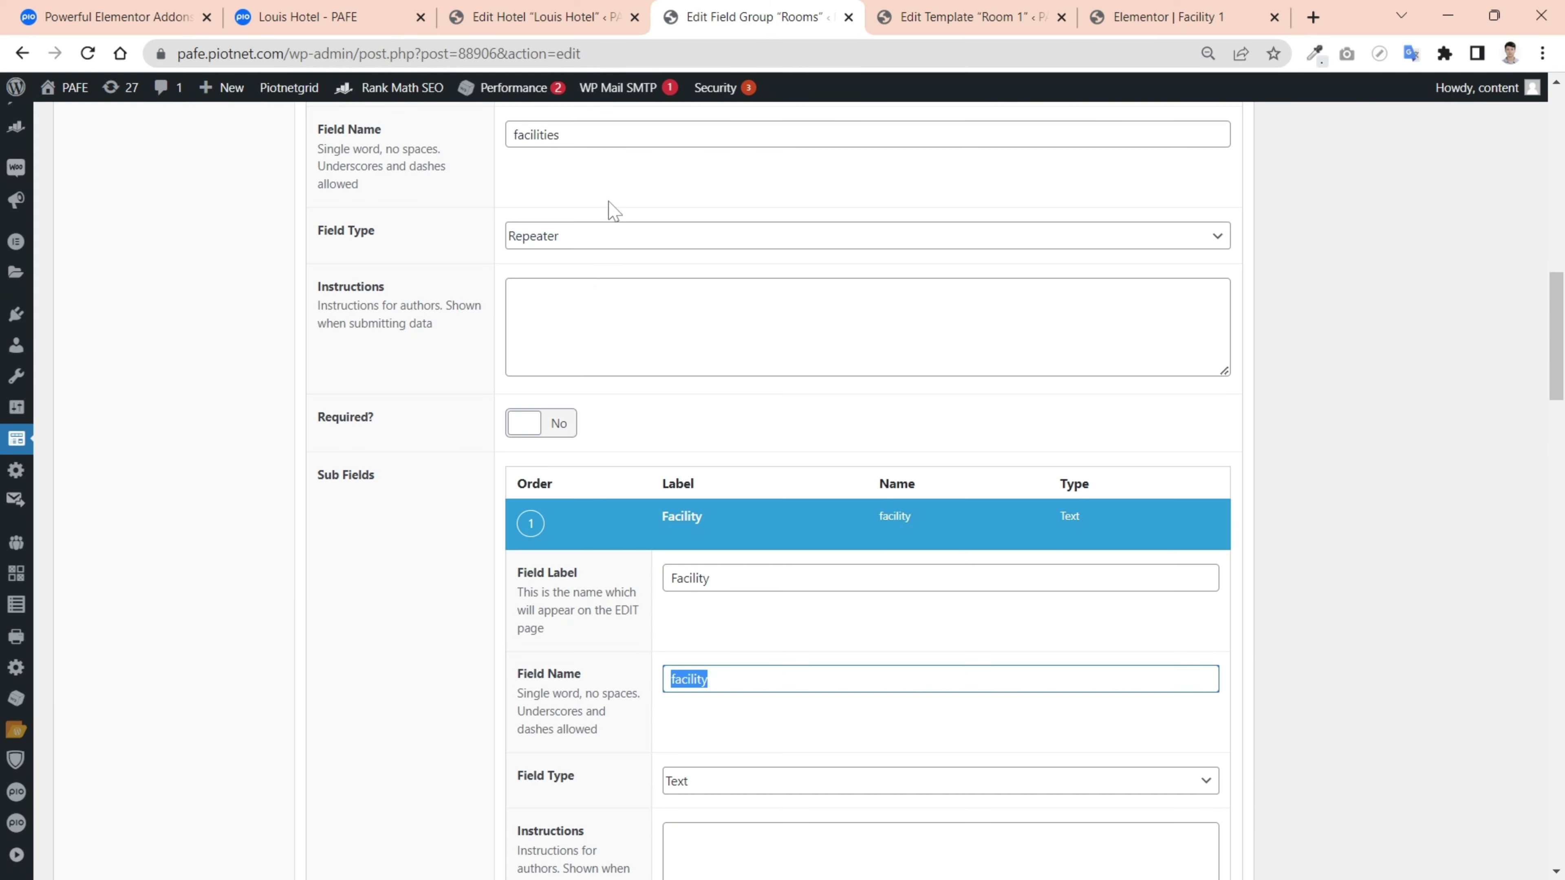
scroll(601, 235, up, 3)
click(527, 193)
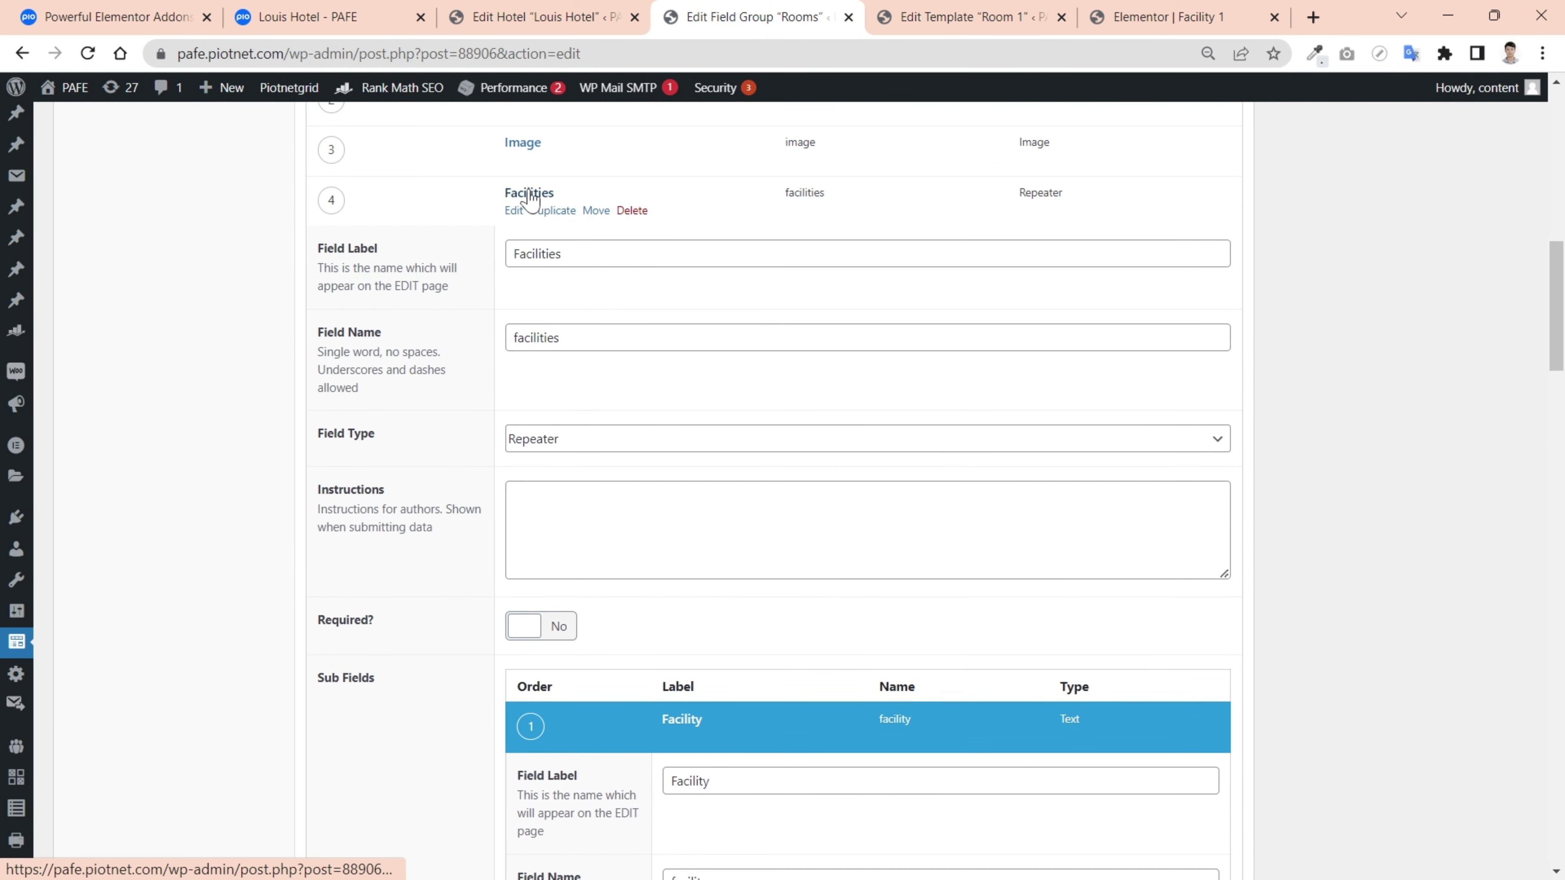
scroll(601, 213, up, 8)
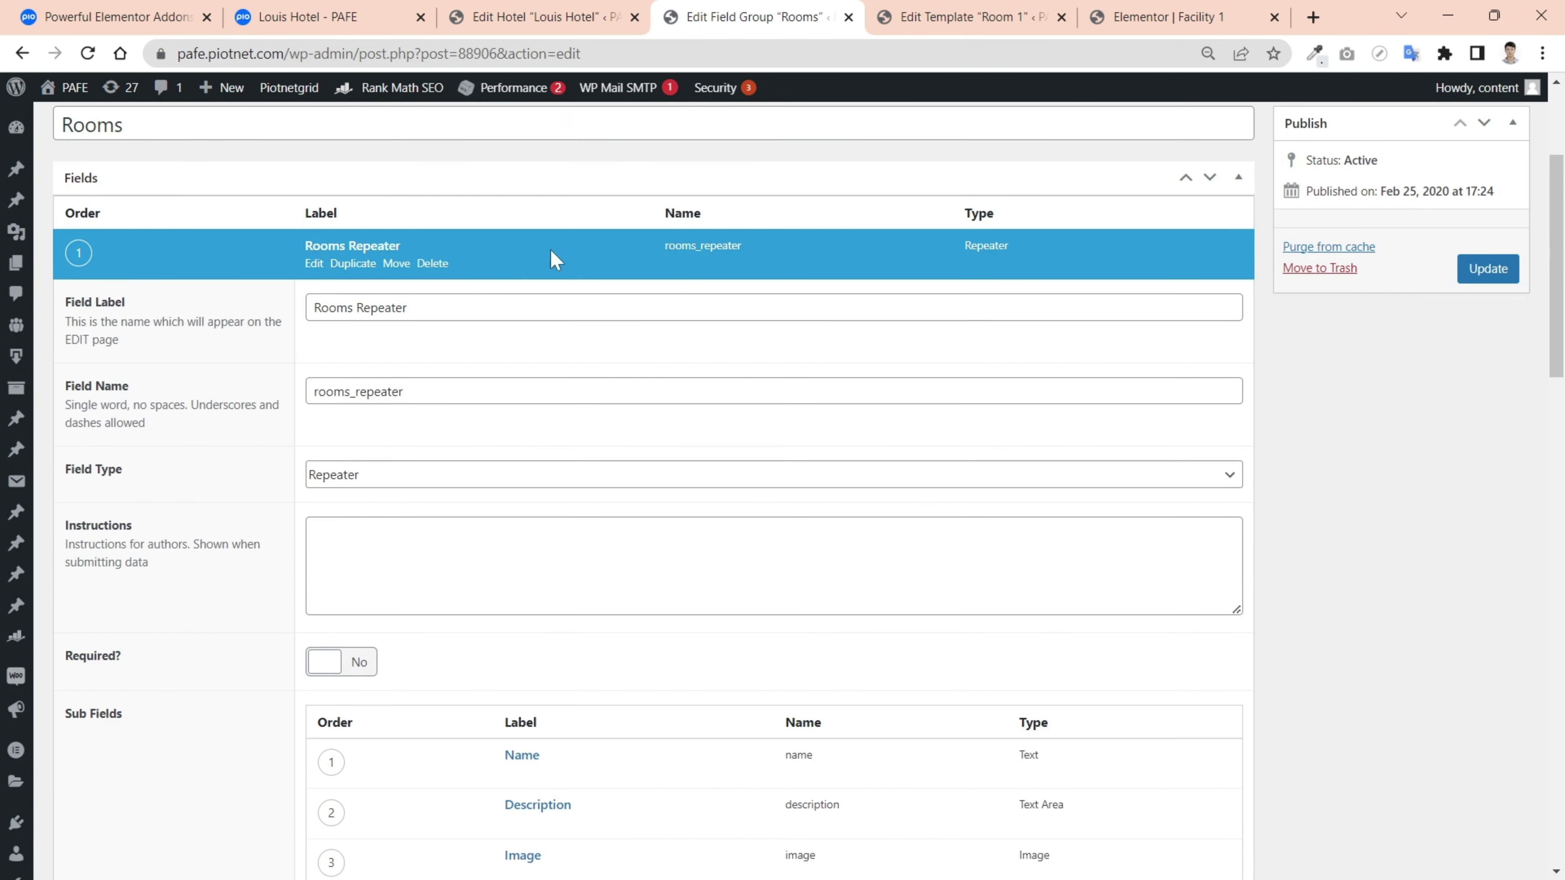
drag(403, 392, 308, 393)
key(ctrl+c)
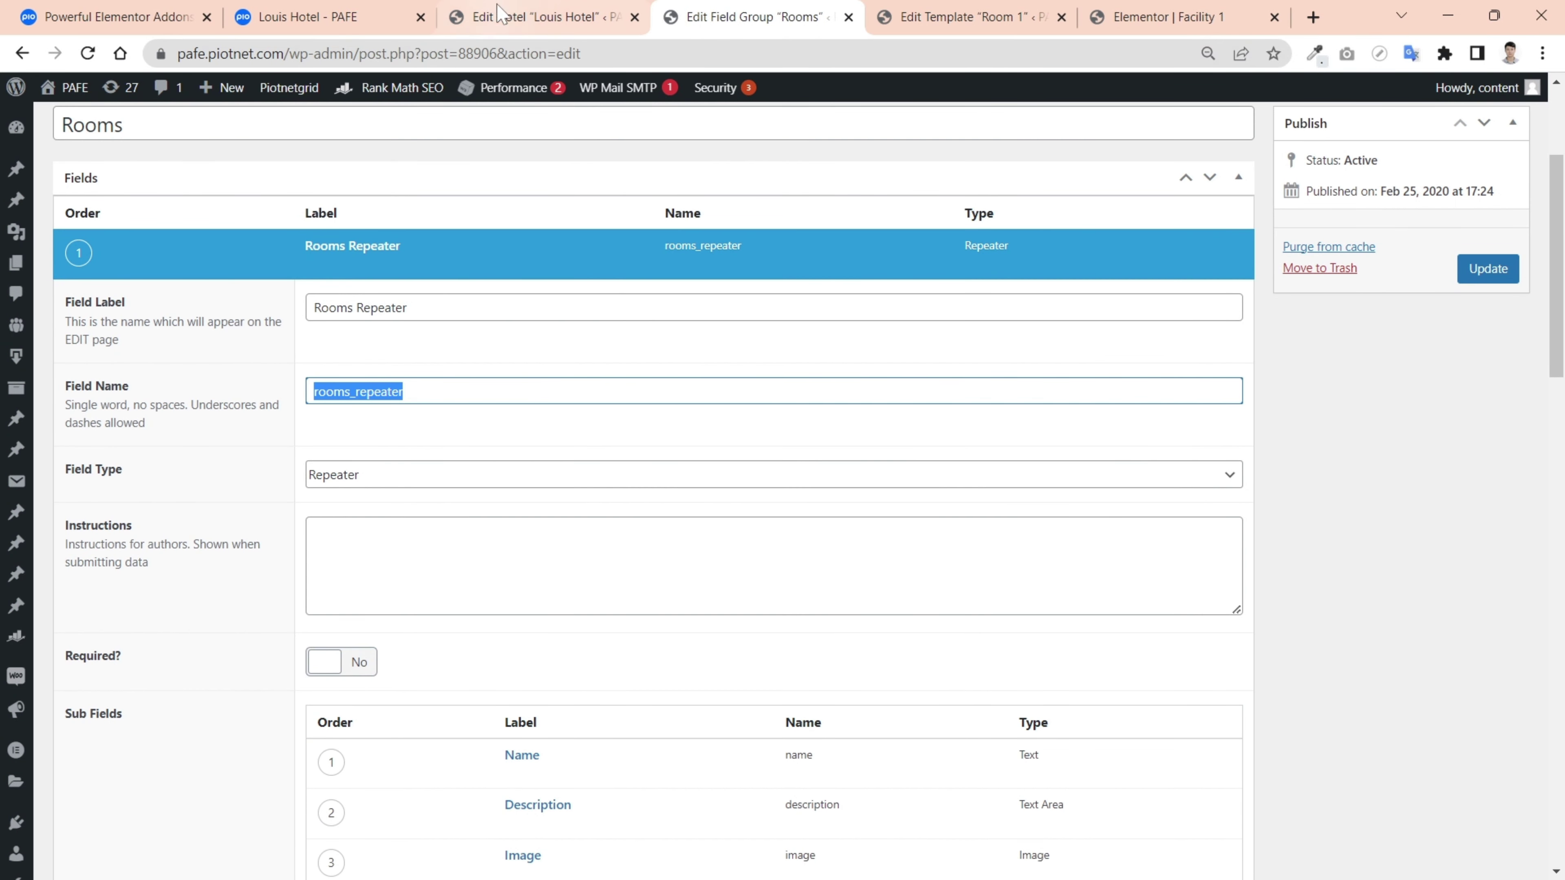
click(946, 12)
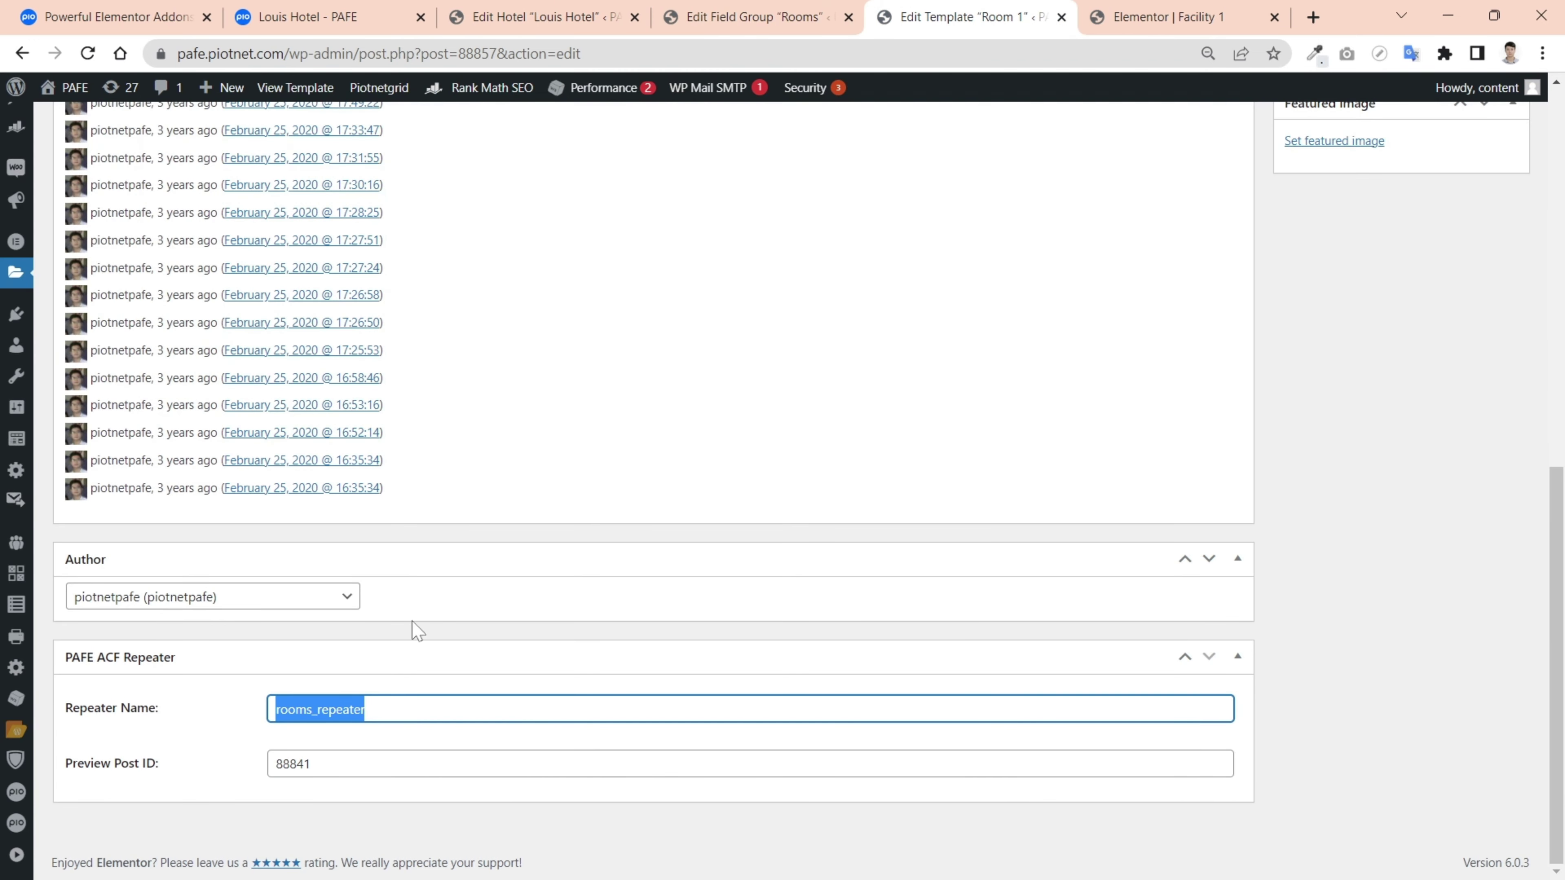
key(ctrl+v)
Step: Confirm the Preview Post ID matches Hotel post 88841, then open Room 1 in Elementor
click(311, 764)
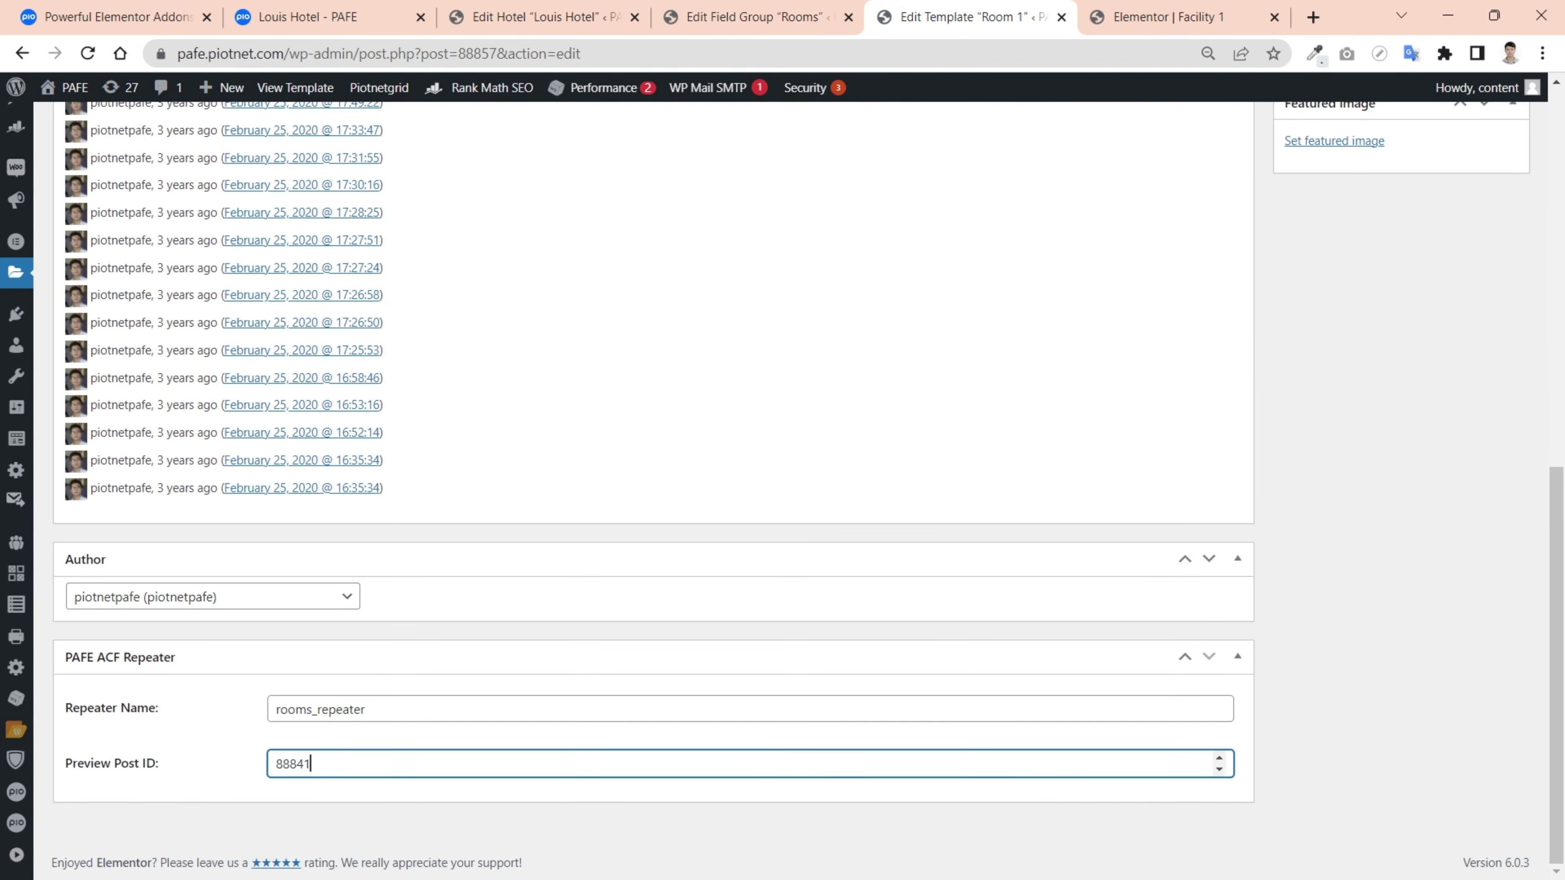
click(564, 28)
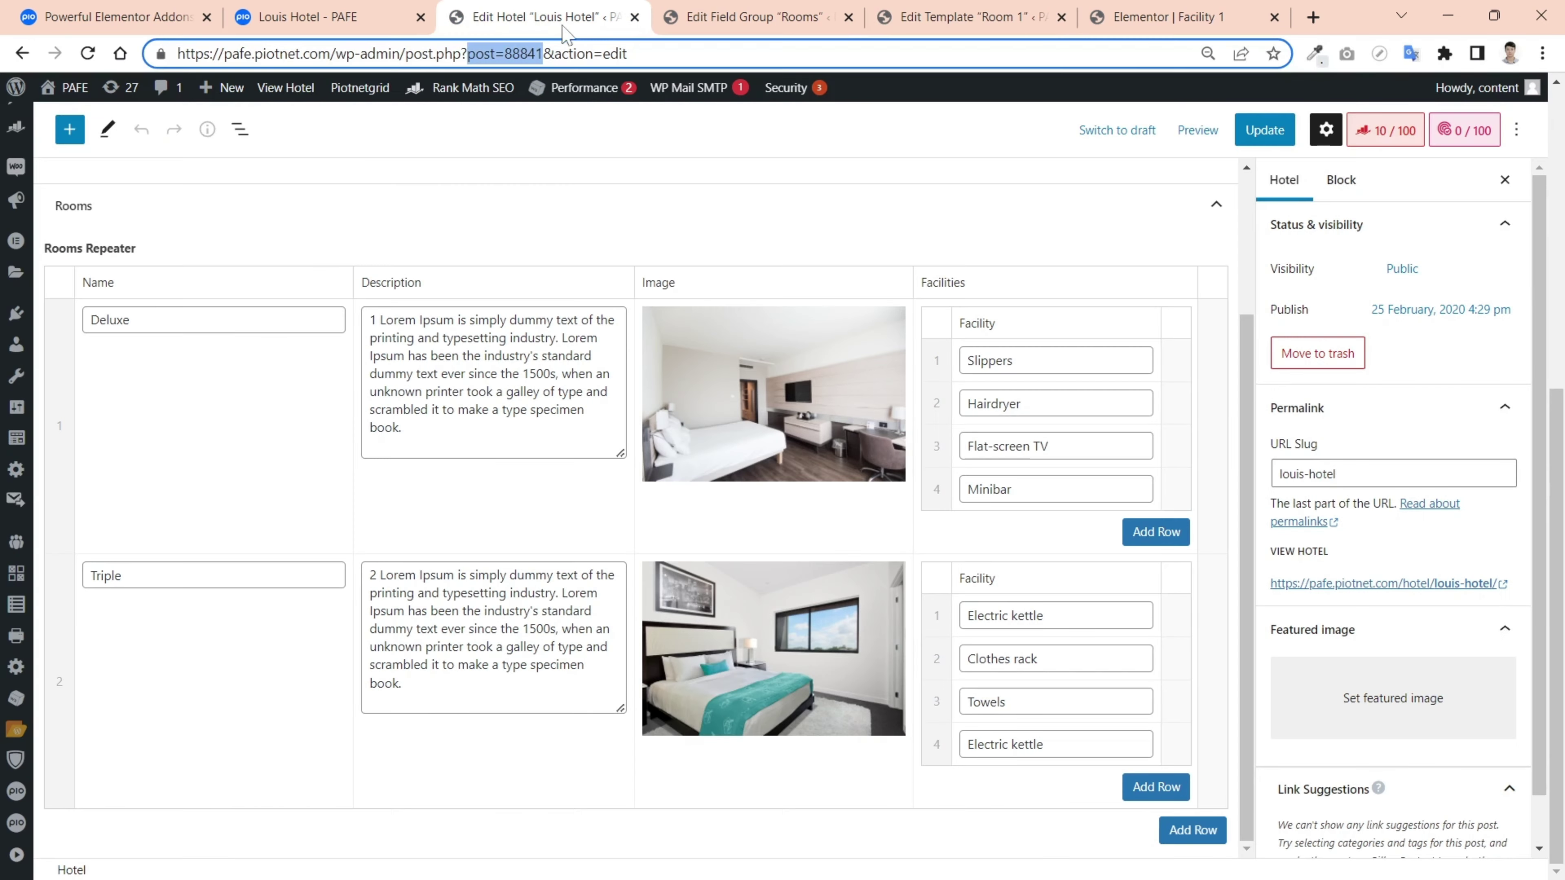
click(521, 53)
drag(468, 53, 536, 53)
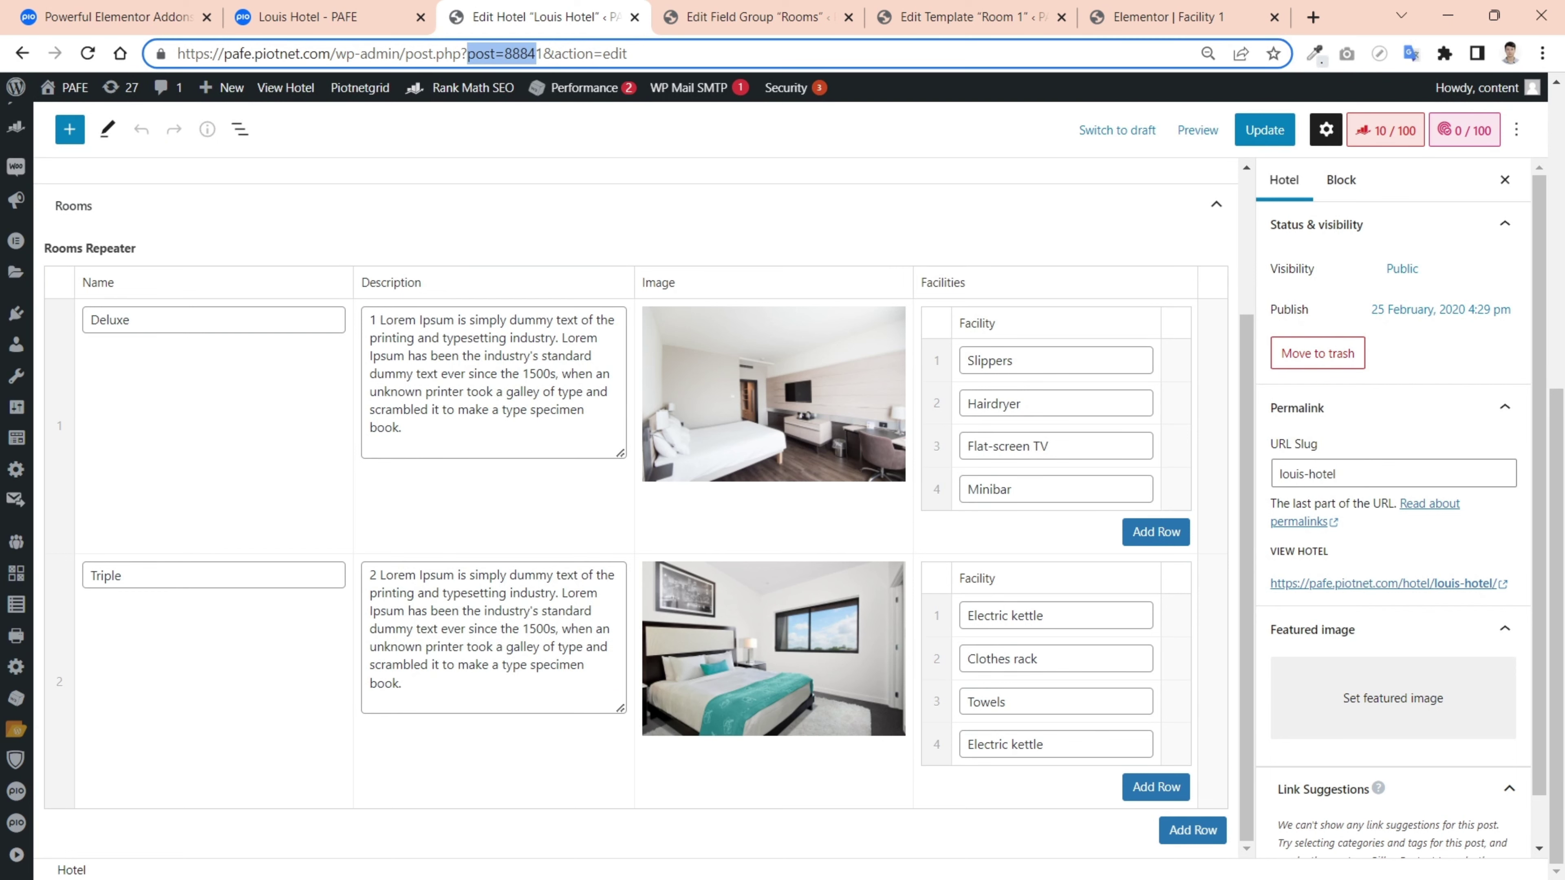
click(917, 31)
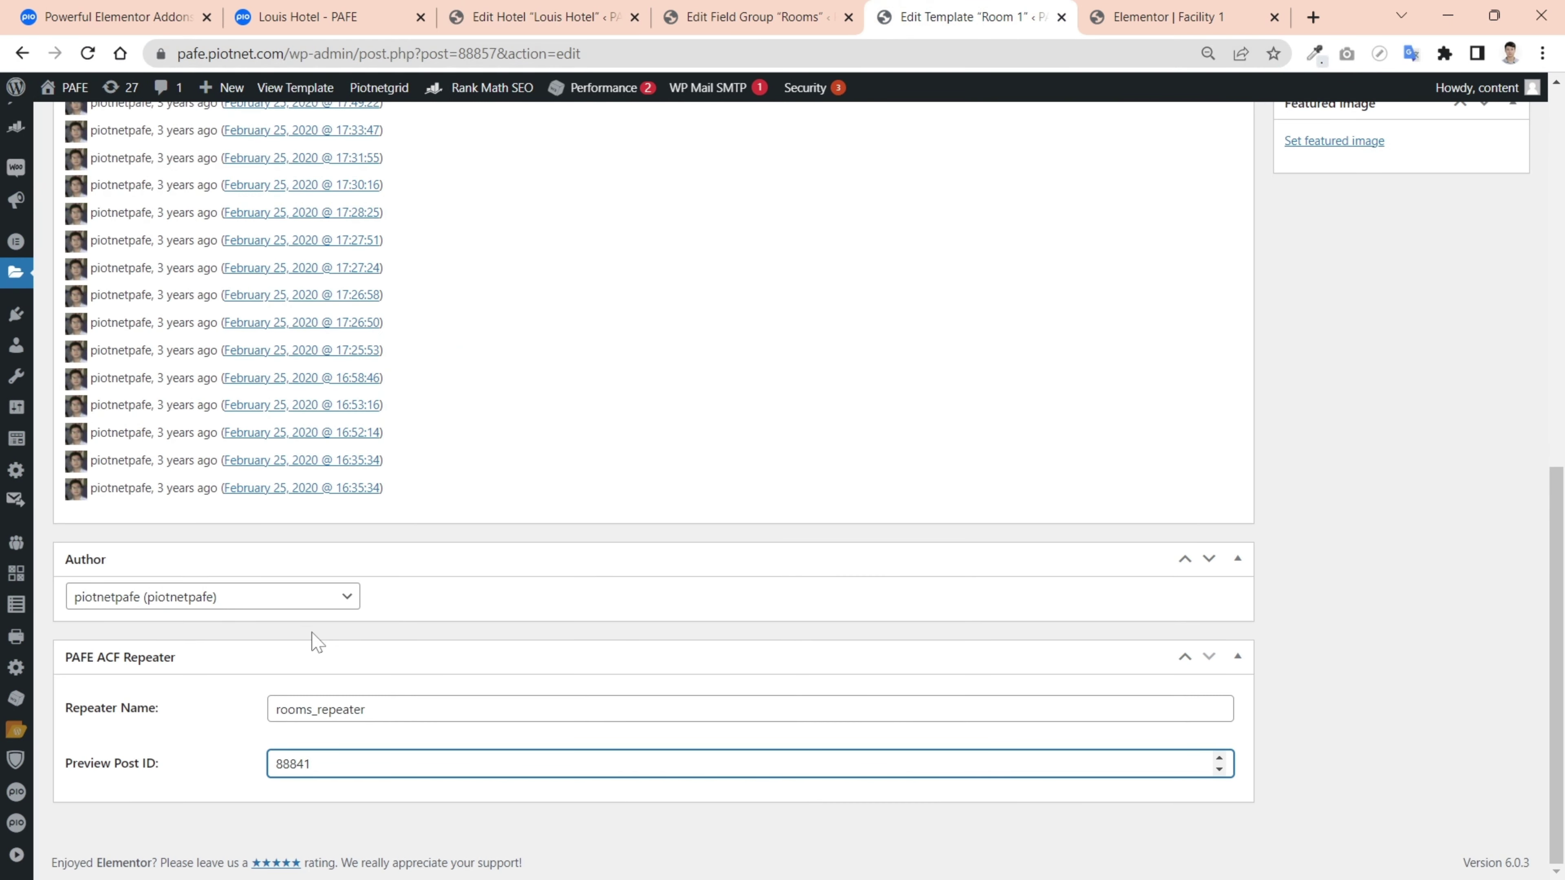
scroll(479, 570, up, 5)
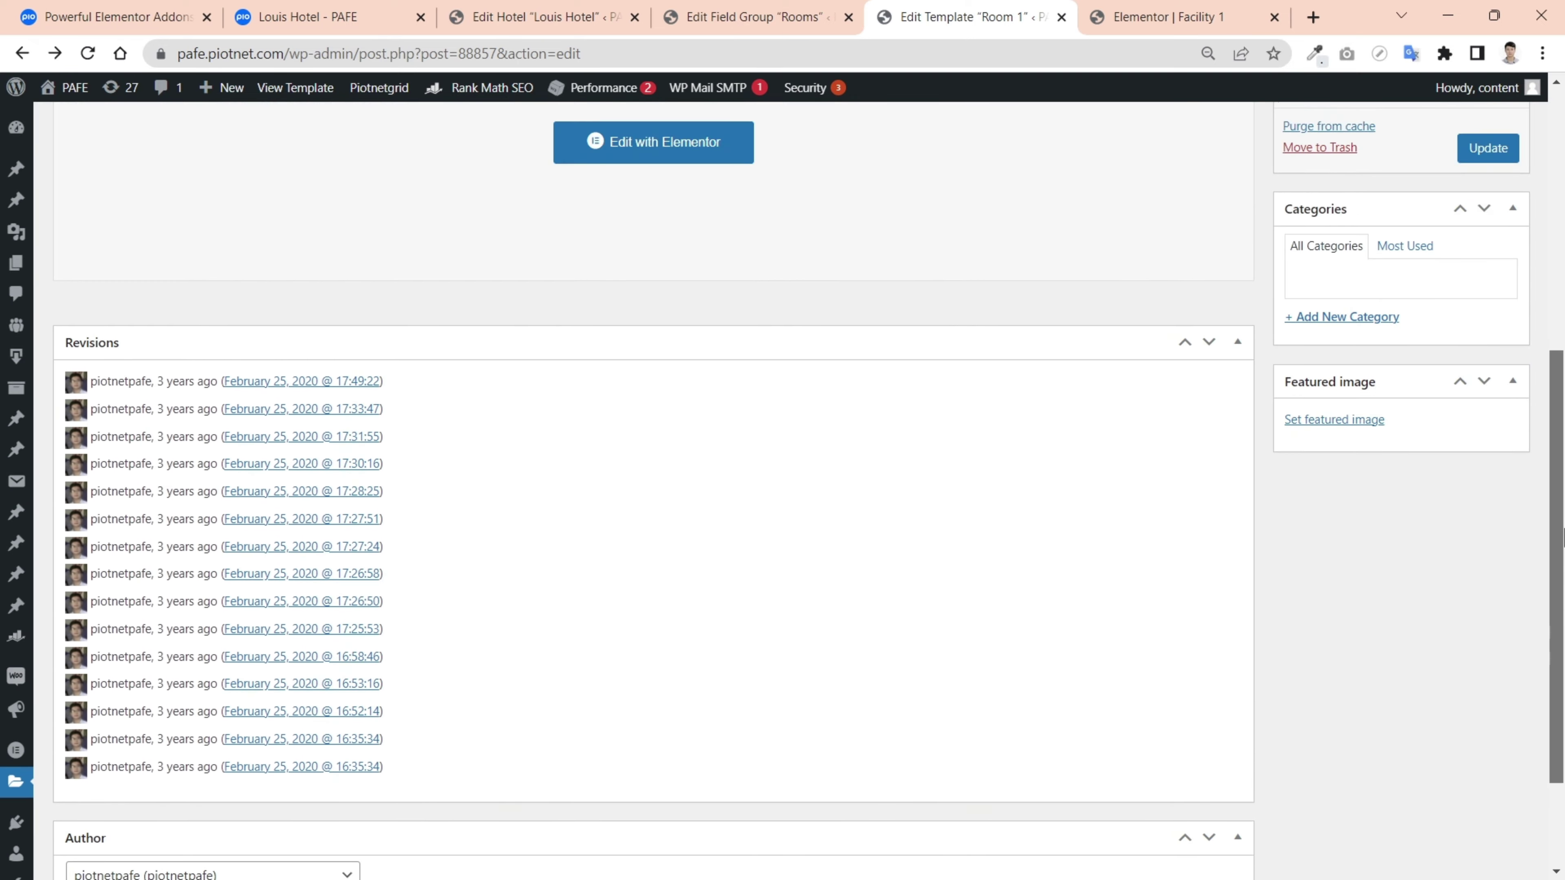
click(647, 214)
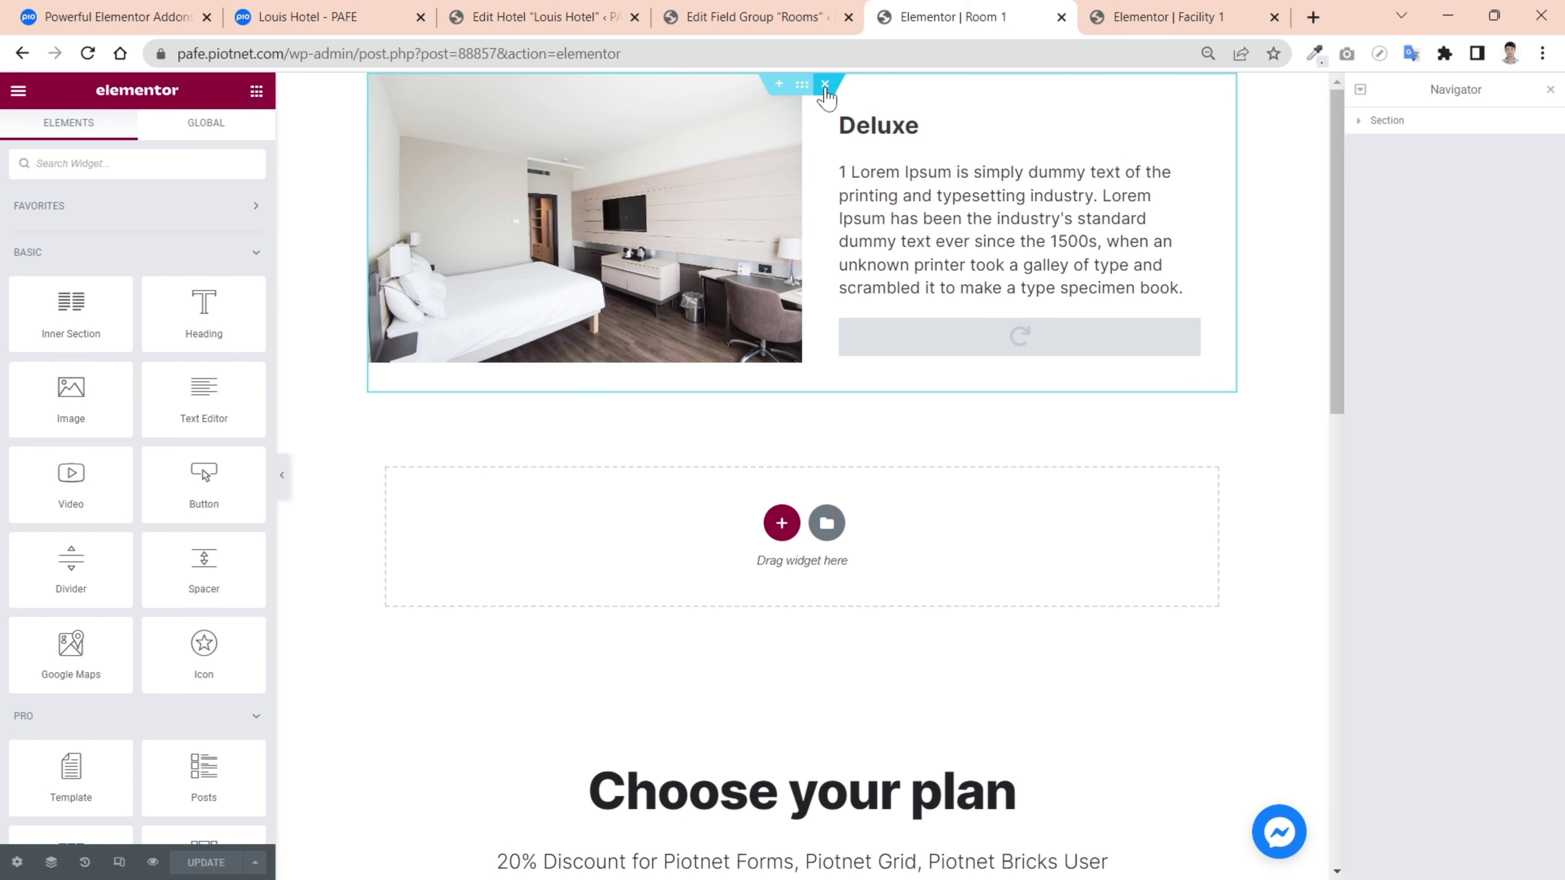
Step: Replace the Deluxe section with a new two-column section
click(826, 83)
click(781, 224)
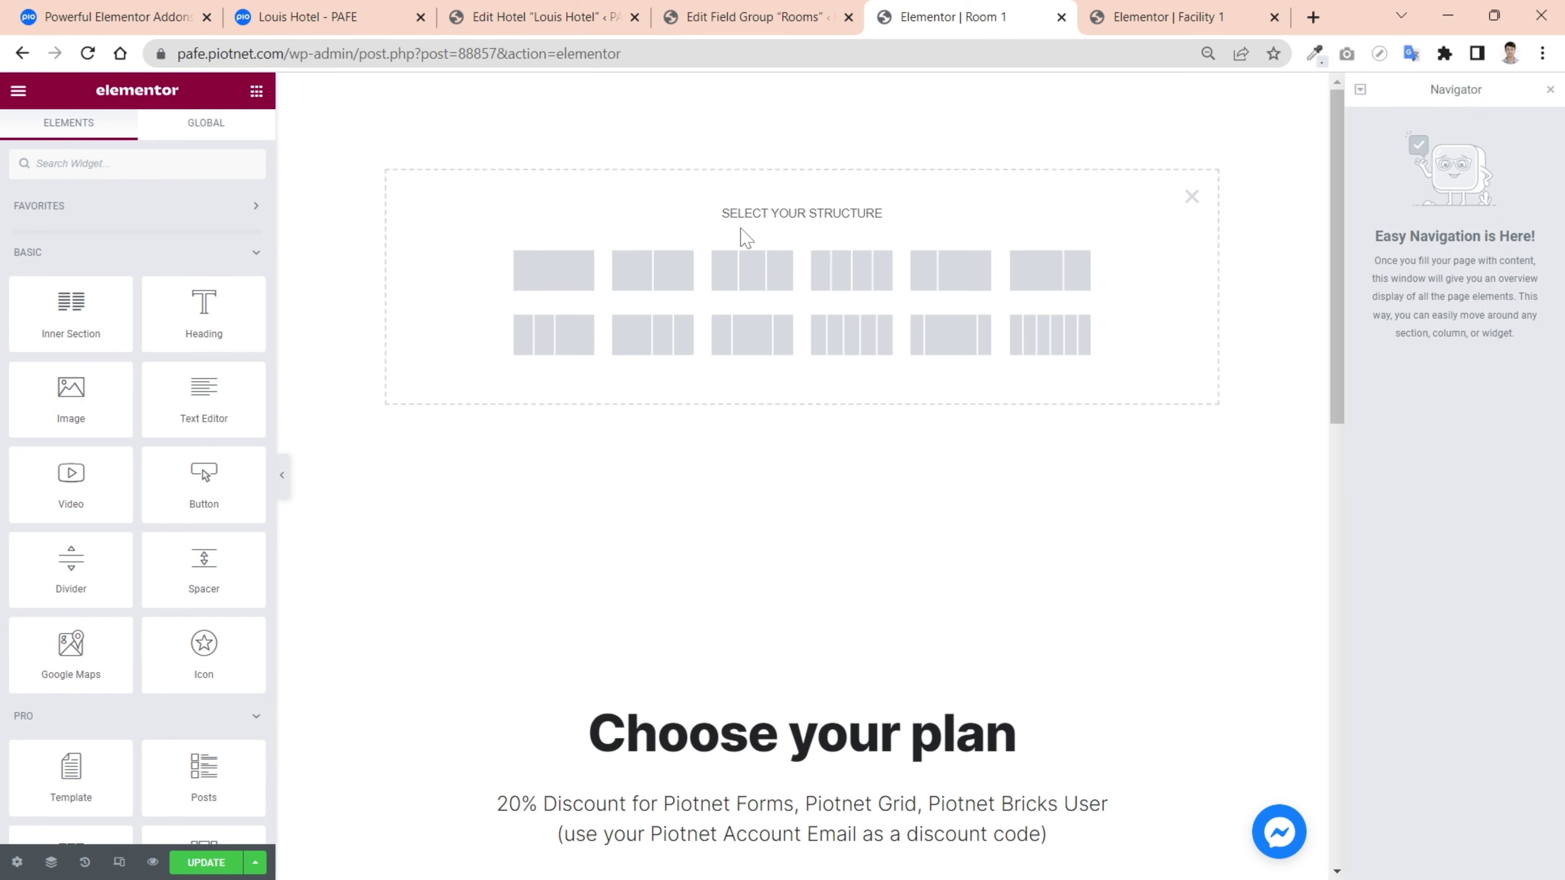
click(641, 272)
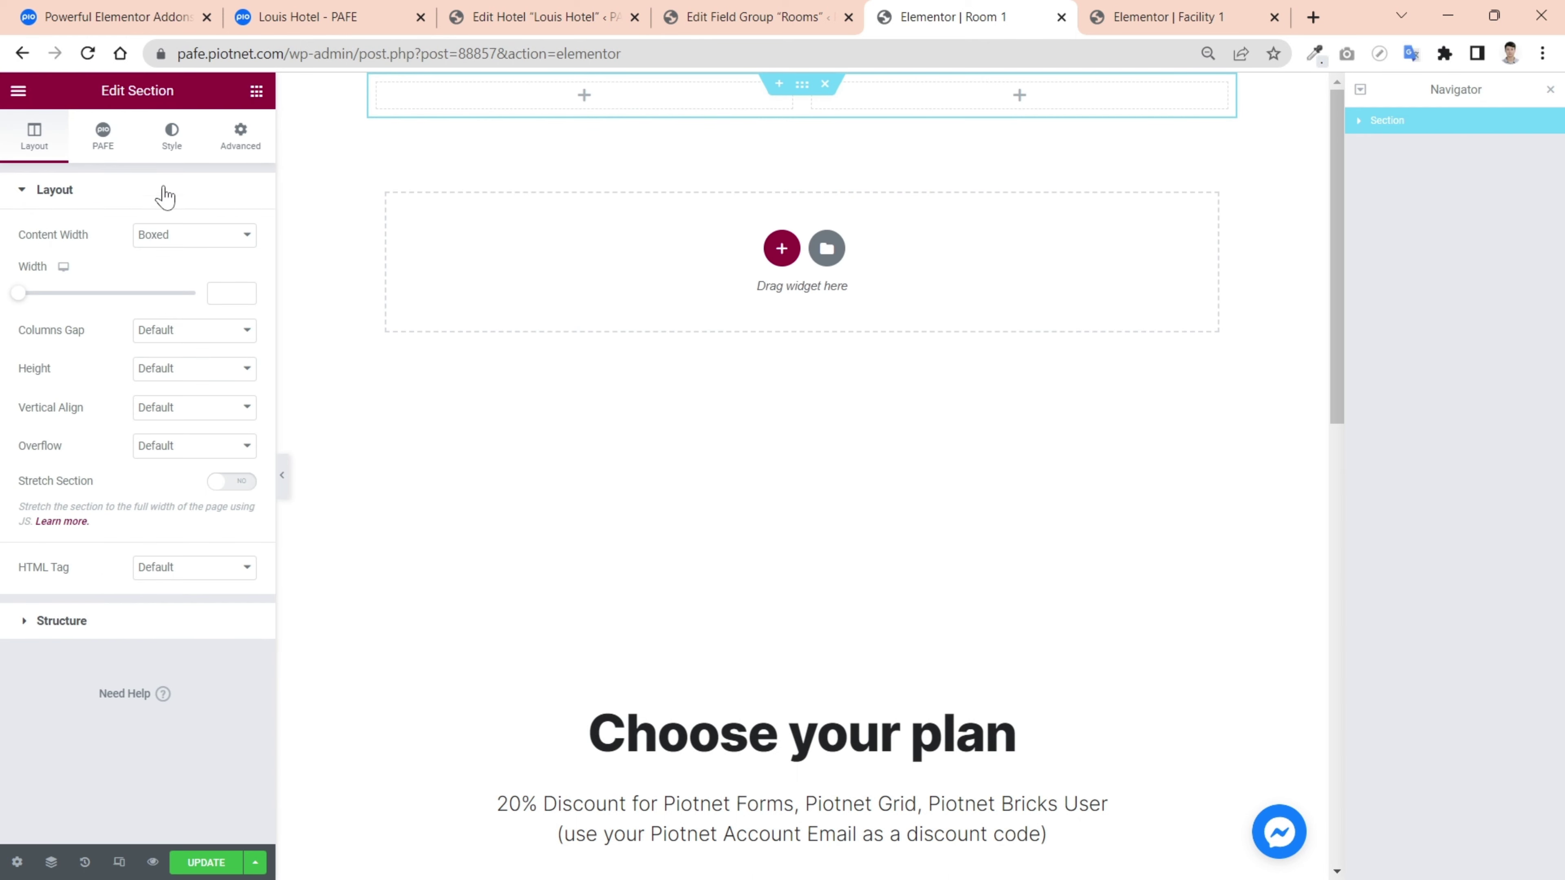
Step: Drop a PAFE ACF Repeater Sub Field widget from the PAFE category into the left column
click(256, 91)
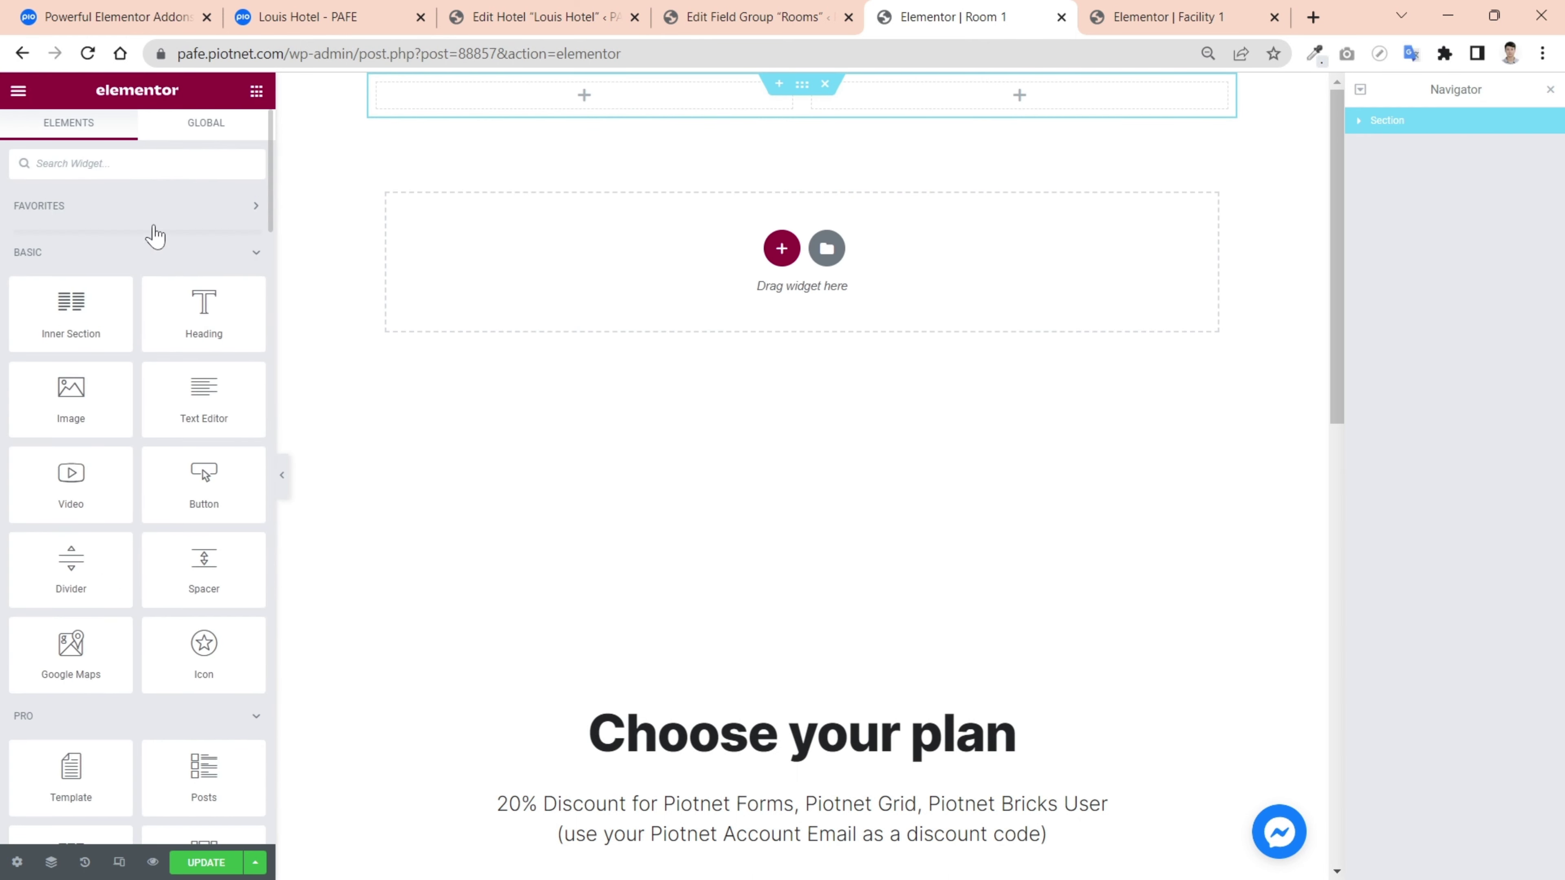
click(146, 252)
click(120, 299)
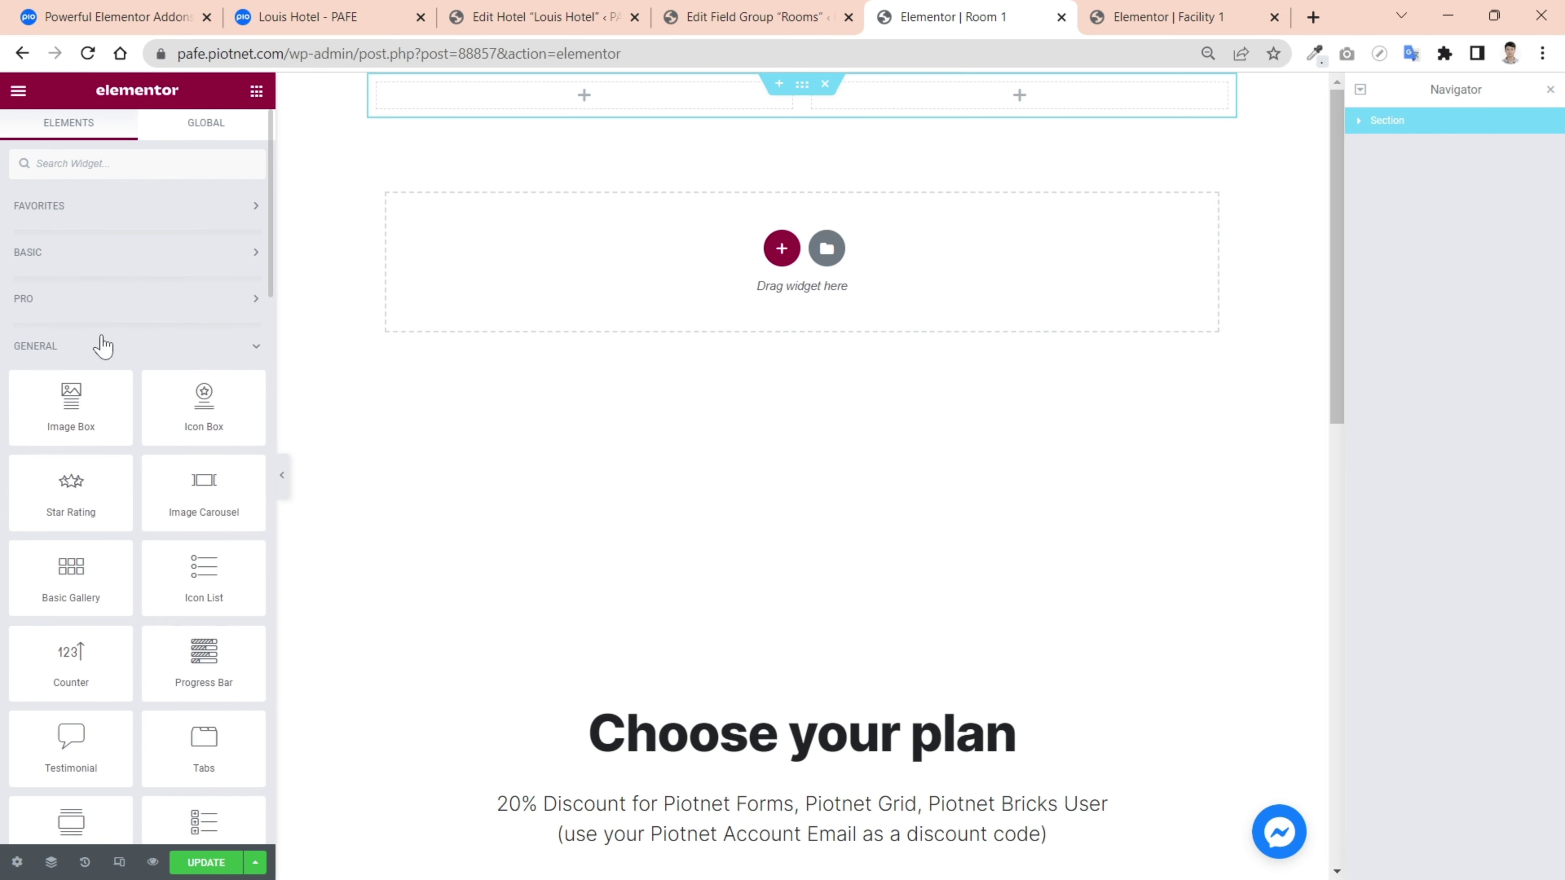
click(99, 347)
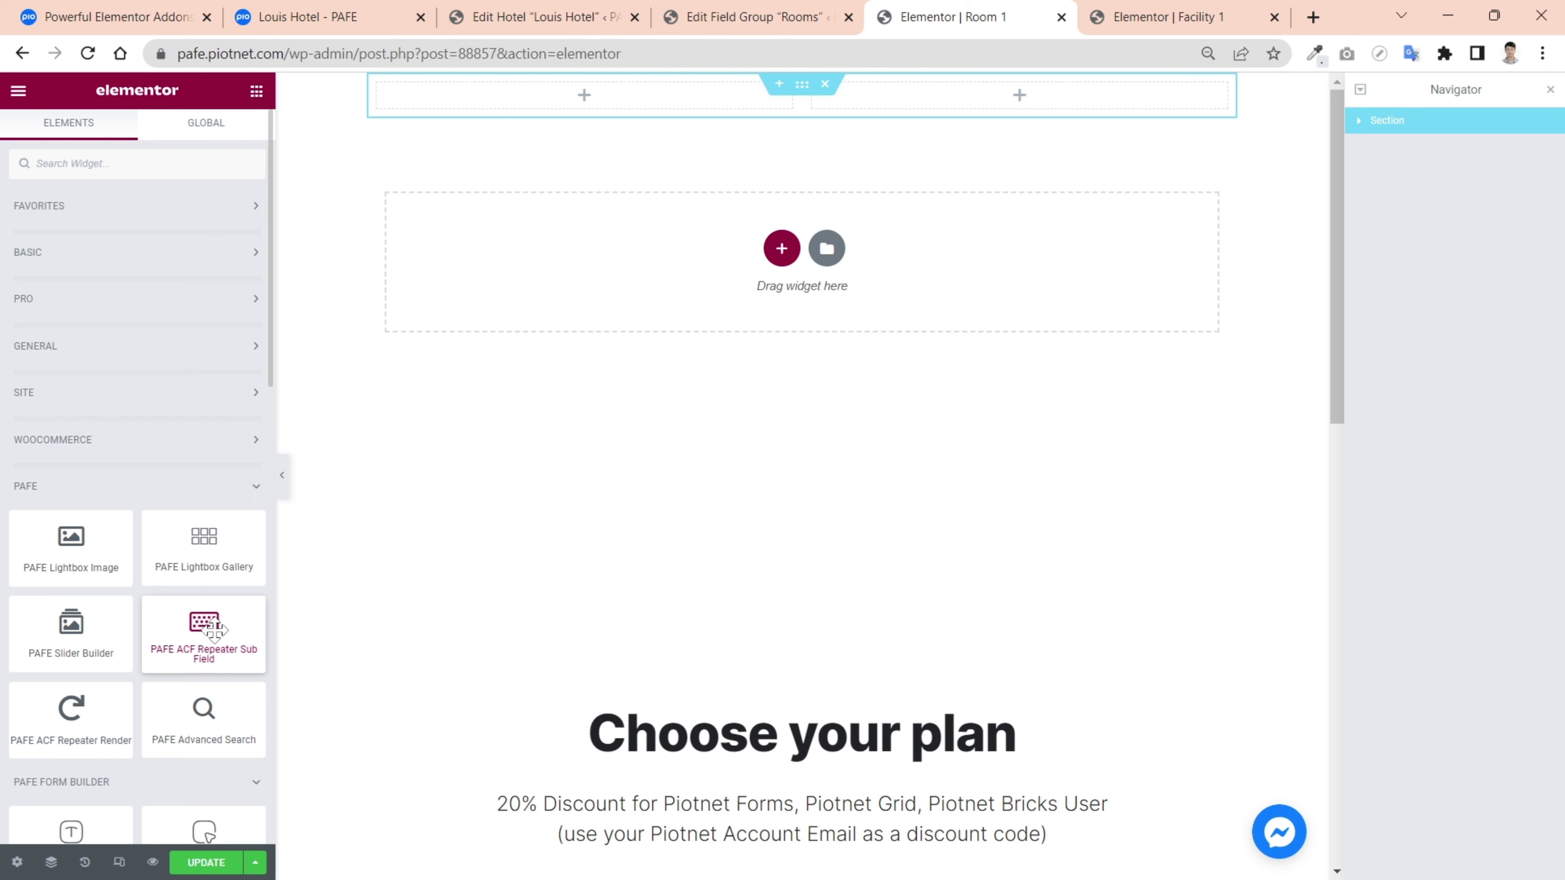
drag(213, 629, 555, 92)
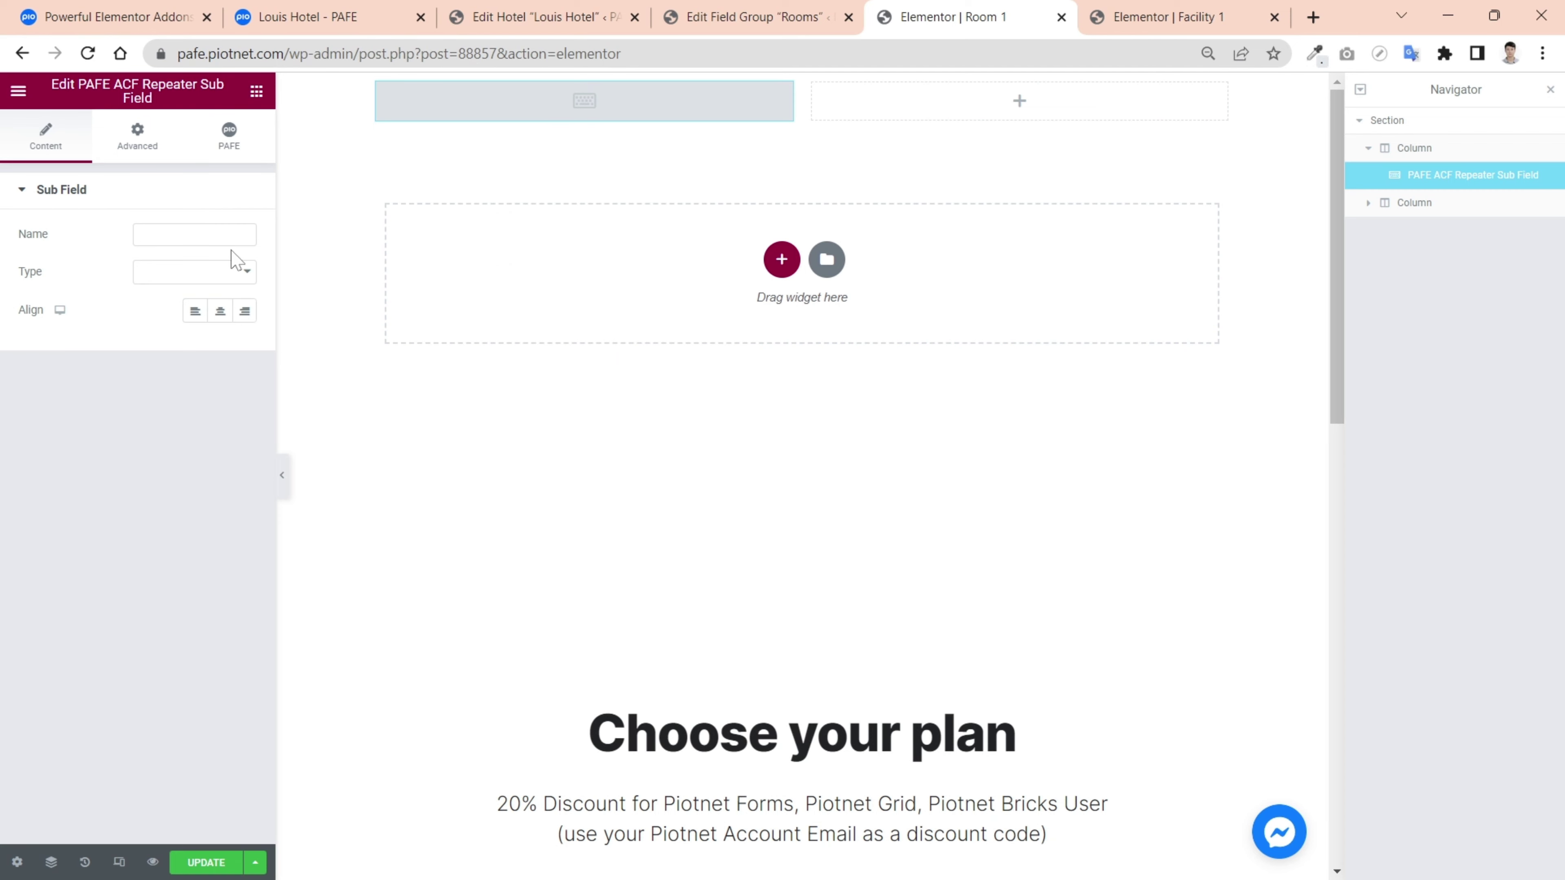
Step: Set the left-column sub field's Name to image and Type to Image, showing the bedroom photo
click(795, 17)
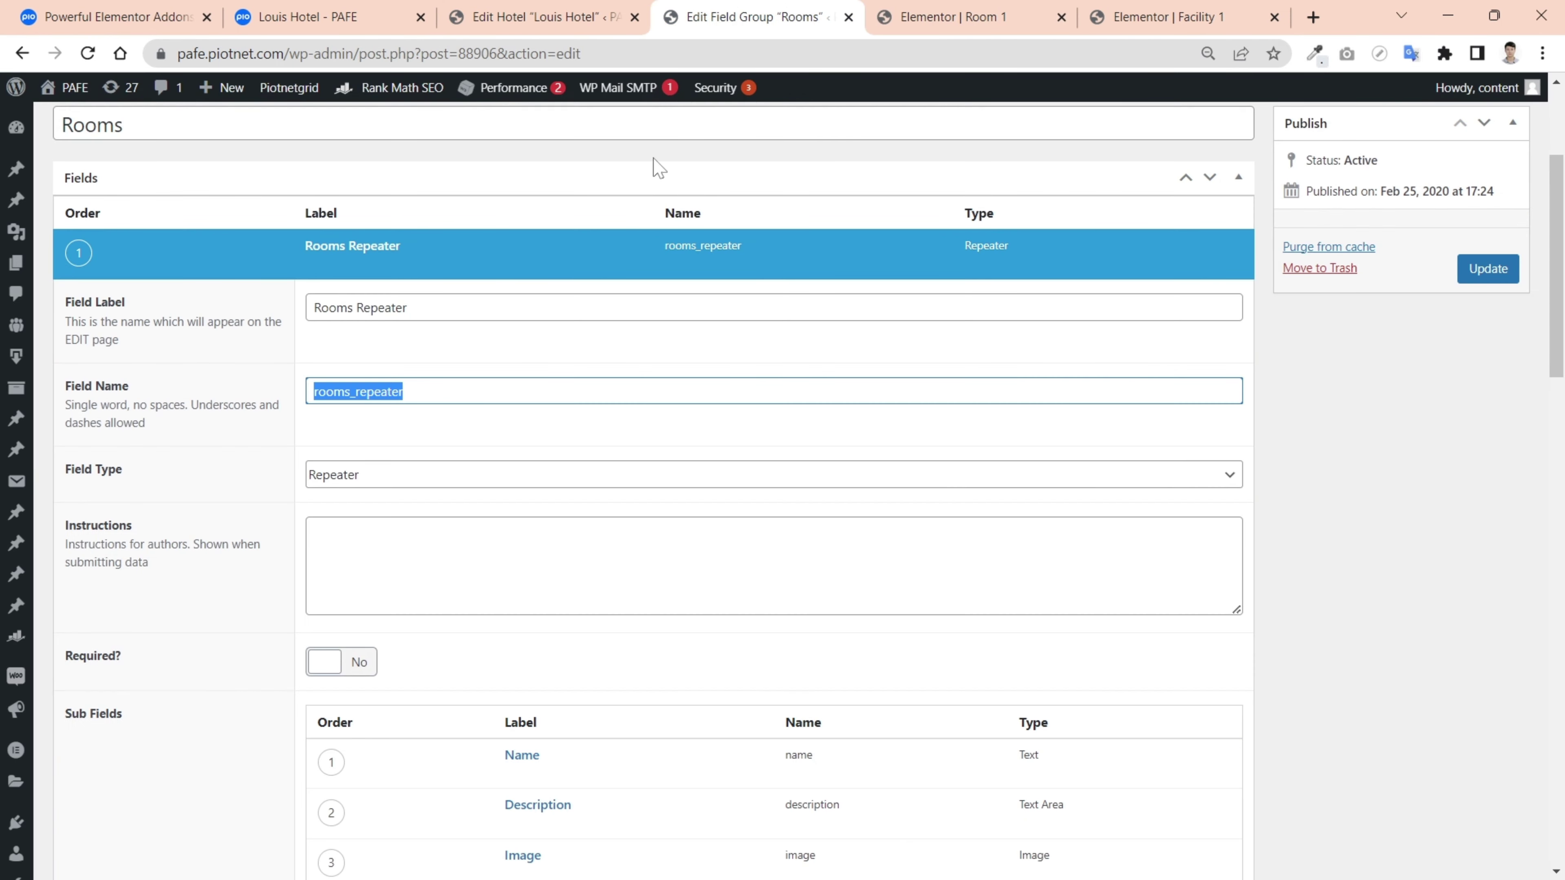
scroll(543, 370, down, 5)
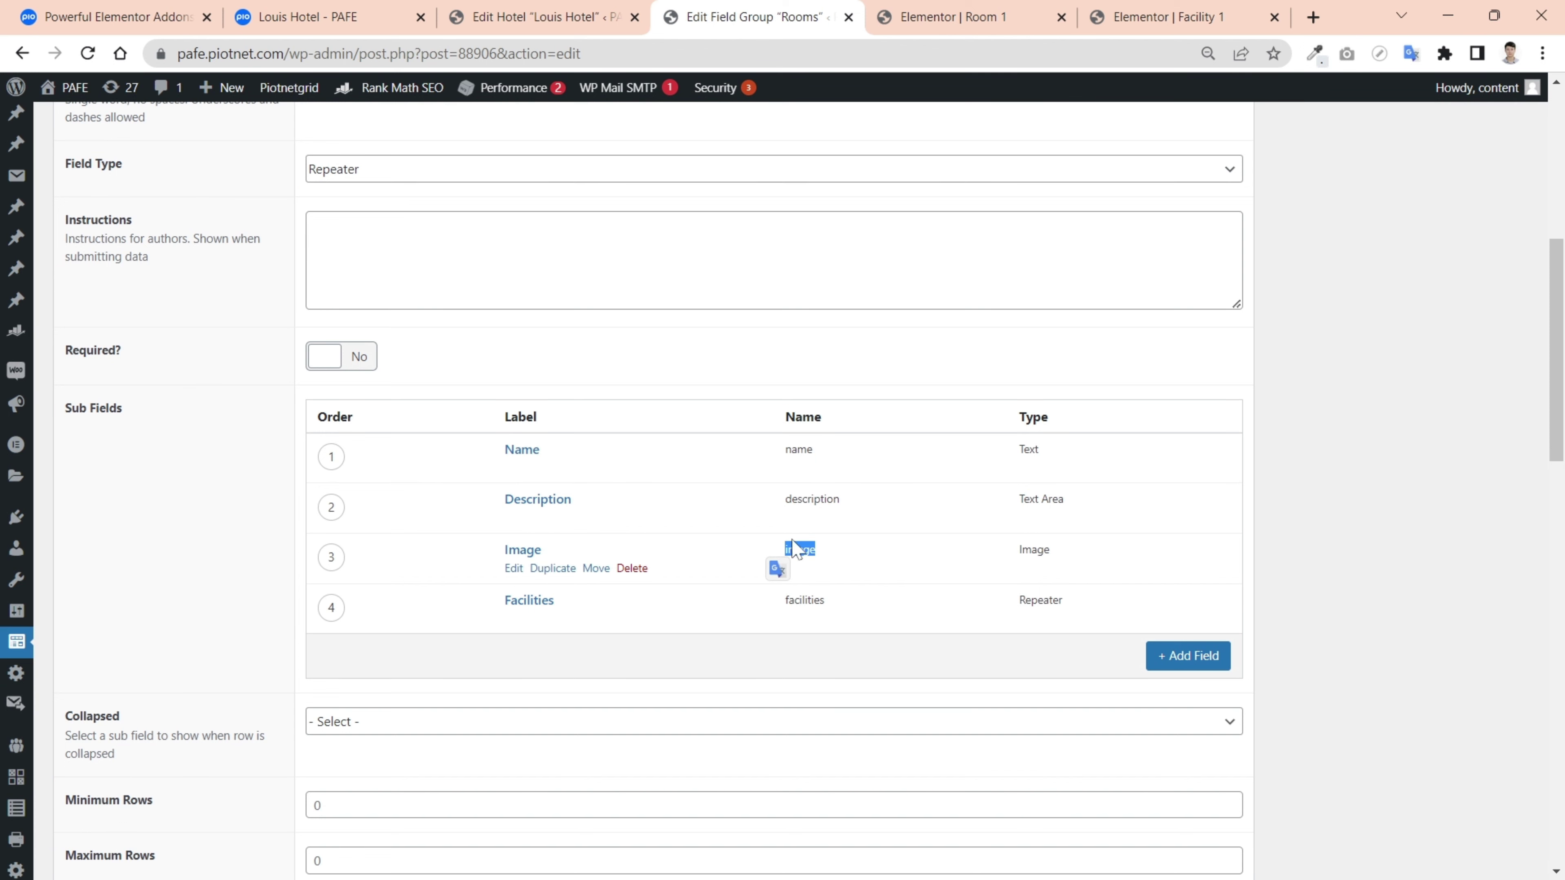
click(961, 19)
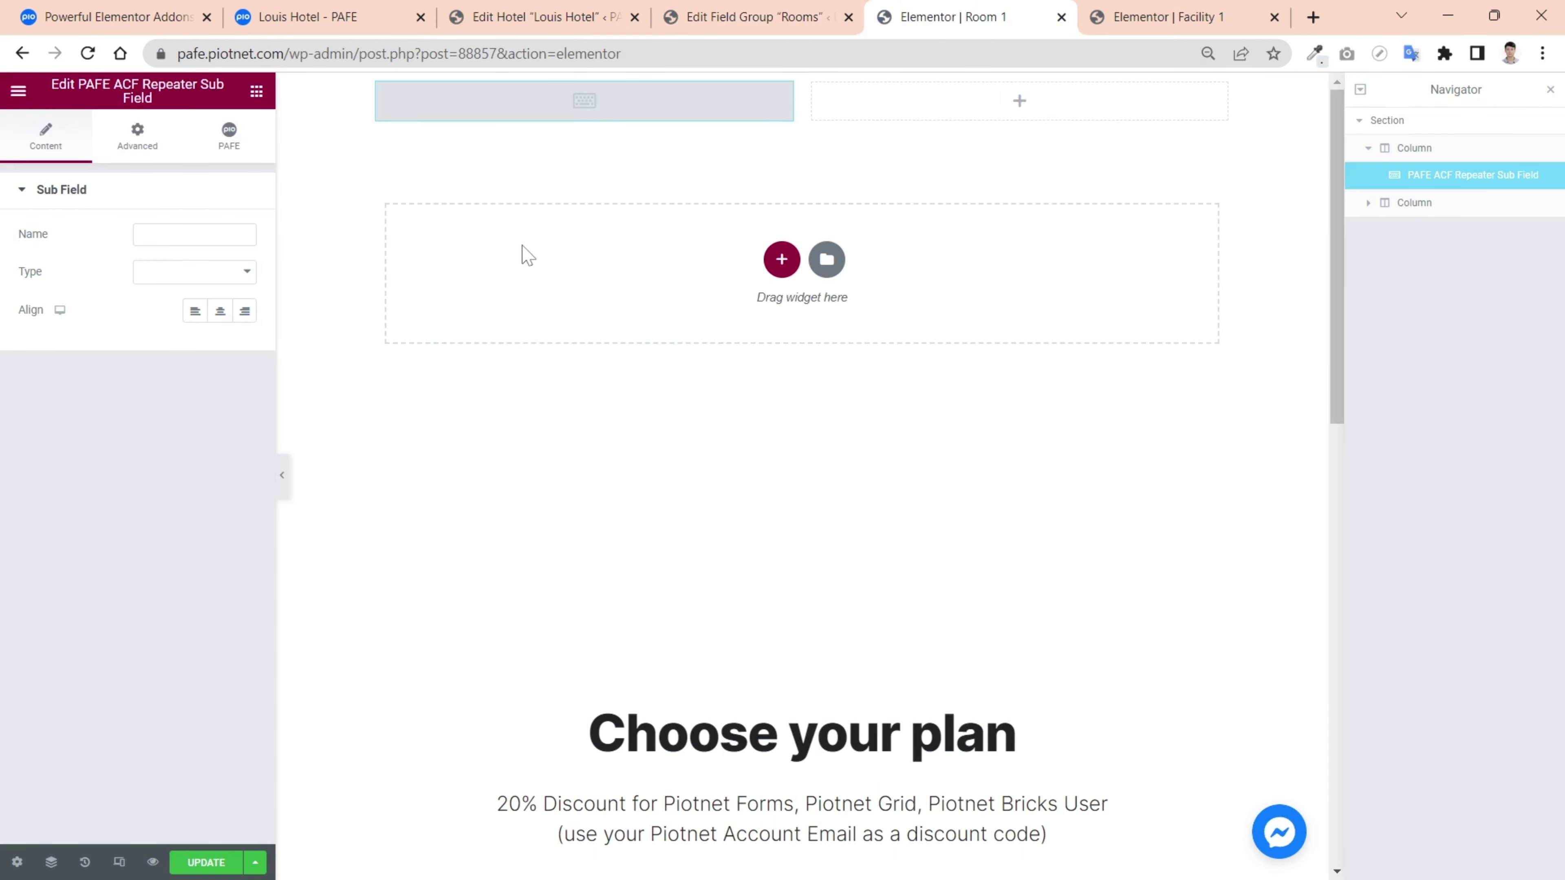
click(194, 234)
text(image)
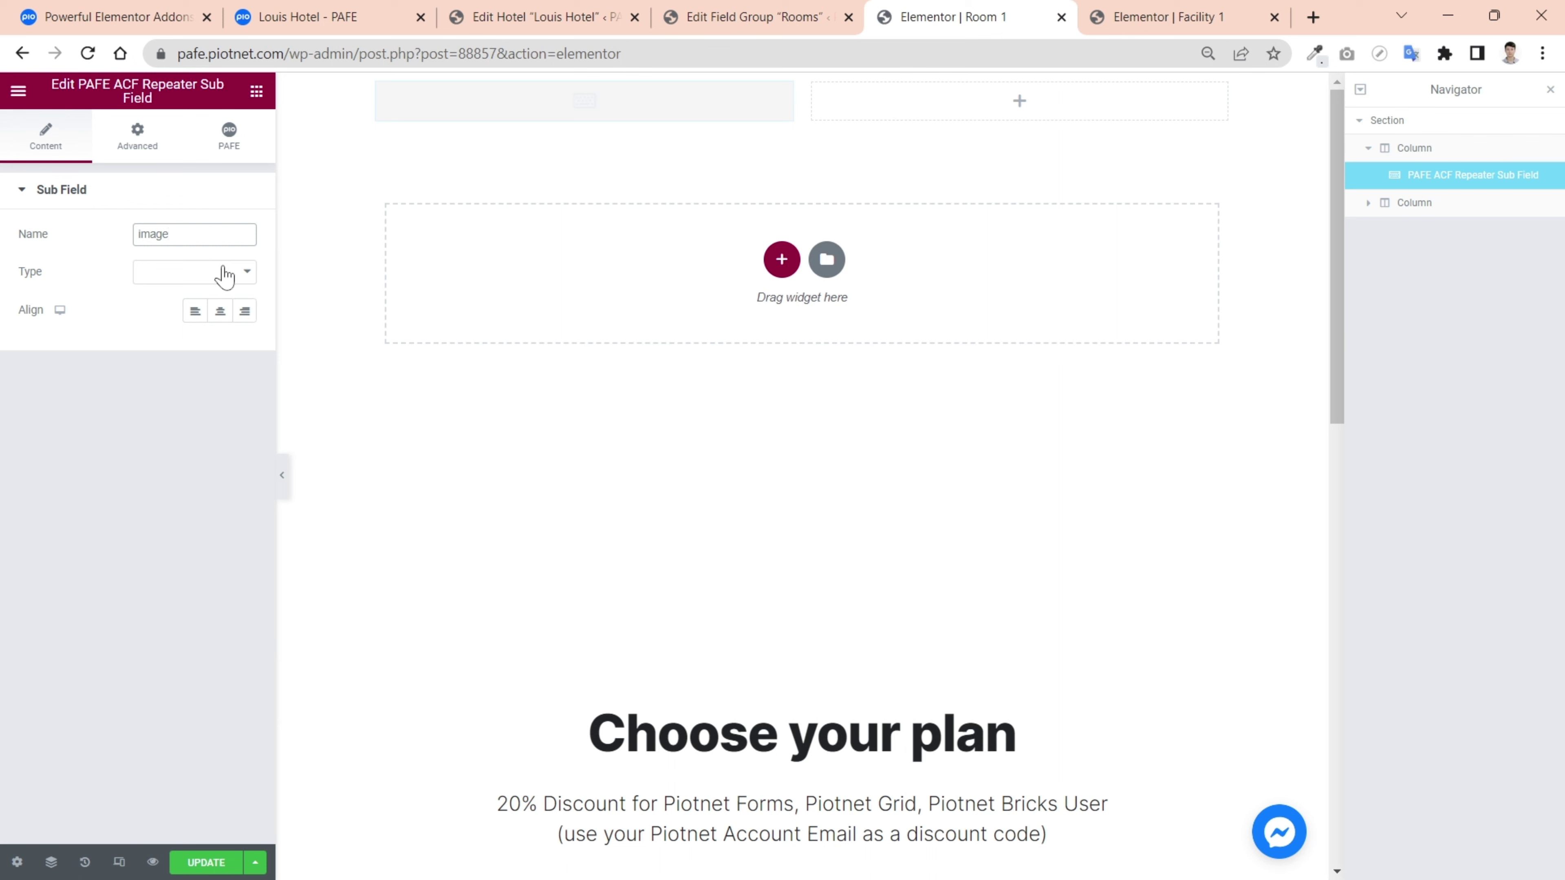
click(225, 276)
click(174, 308)
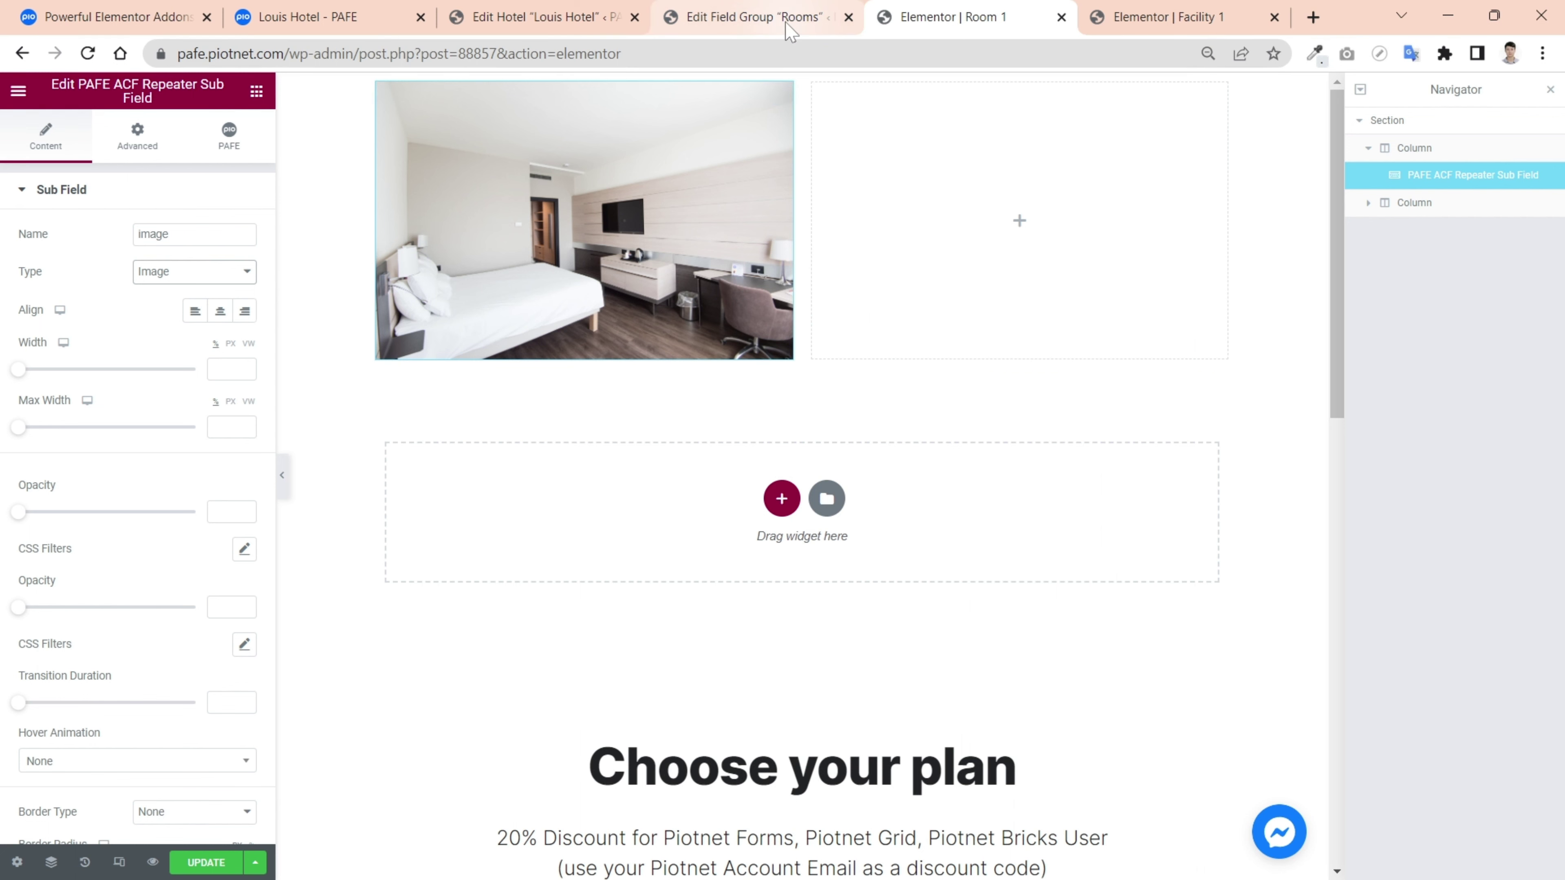
Step: Add a sub field widget to the right column with Name 'name' and Type Text, showing Deluxe
click(257, 93)
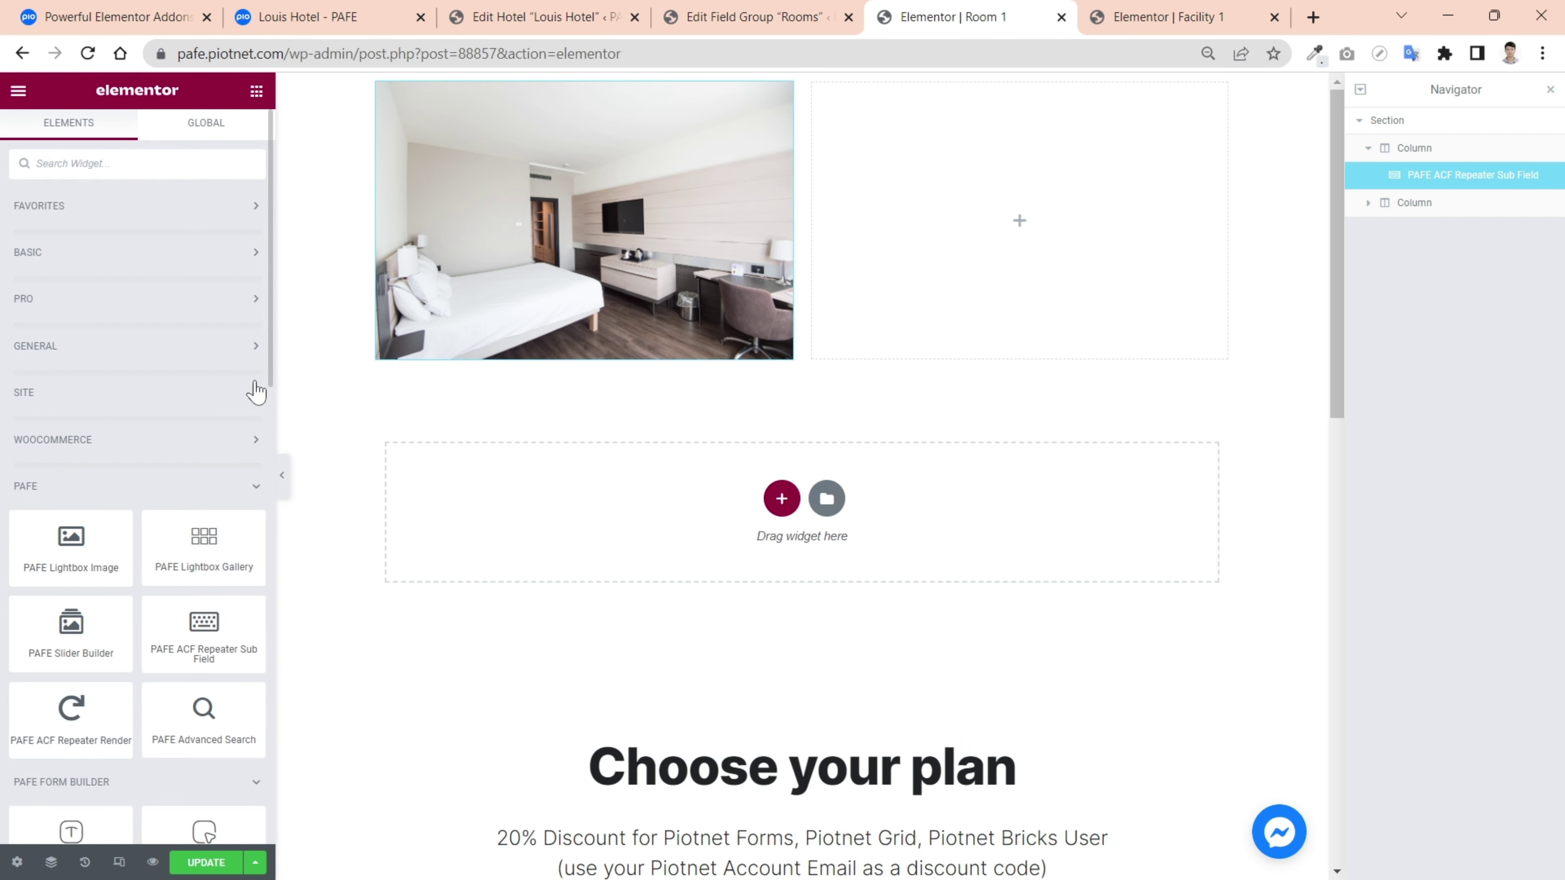
drag(207, 635, 1011, 151)
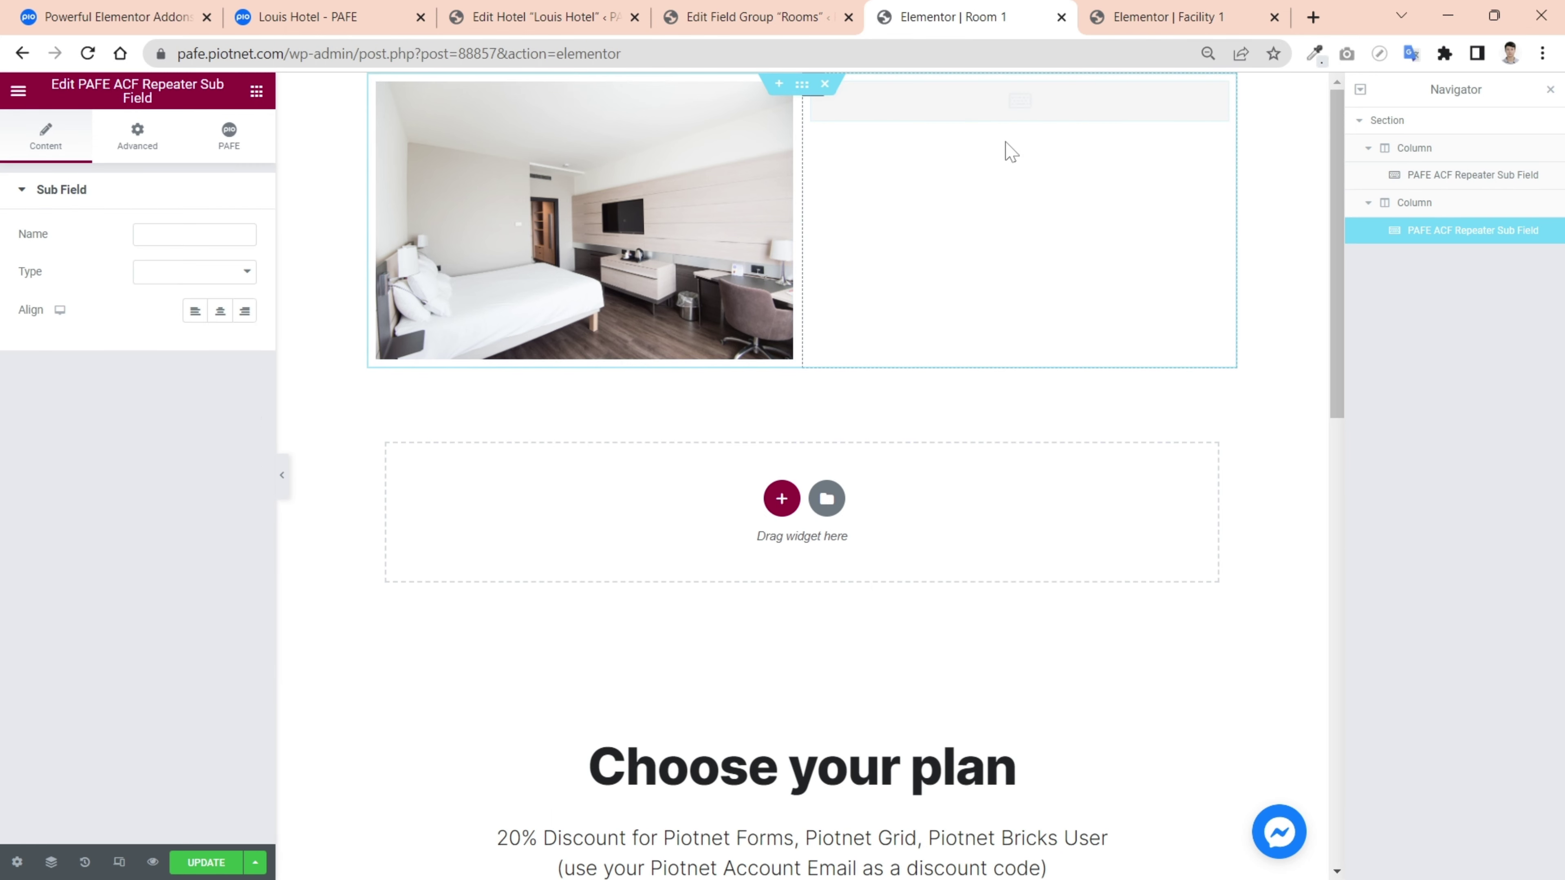
click(793, 27)
drag(825, 448, 777, 456)
key(ctrl+c)
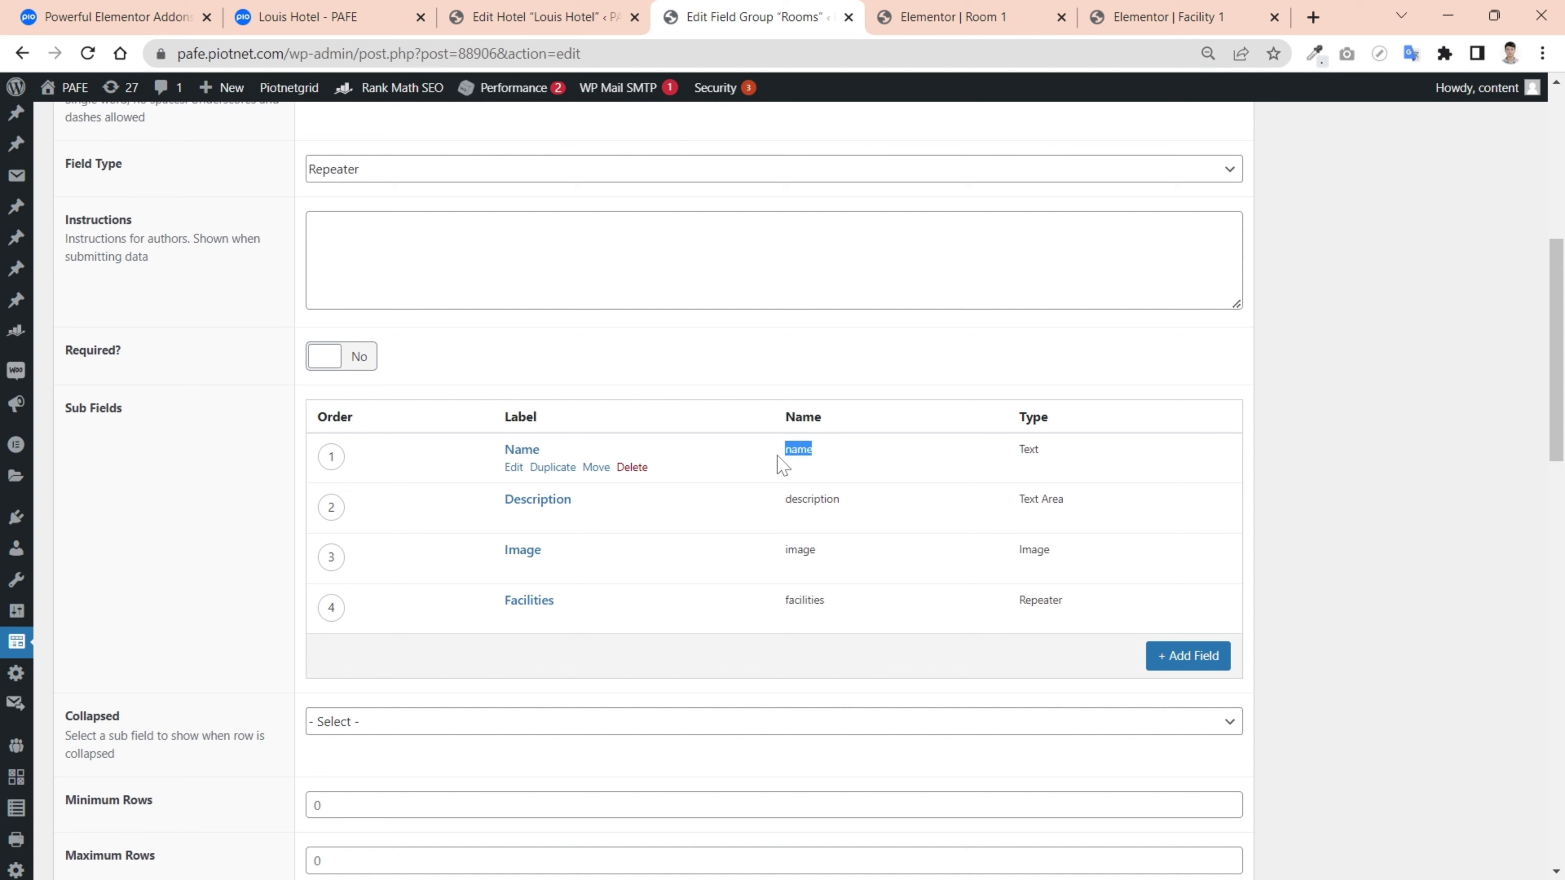
click(1018, 16)
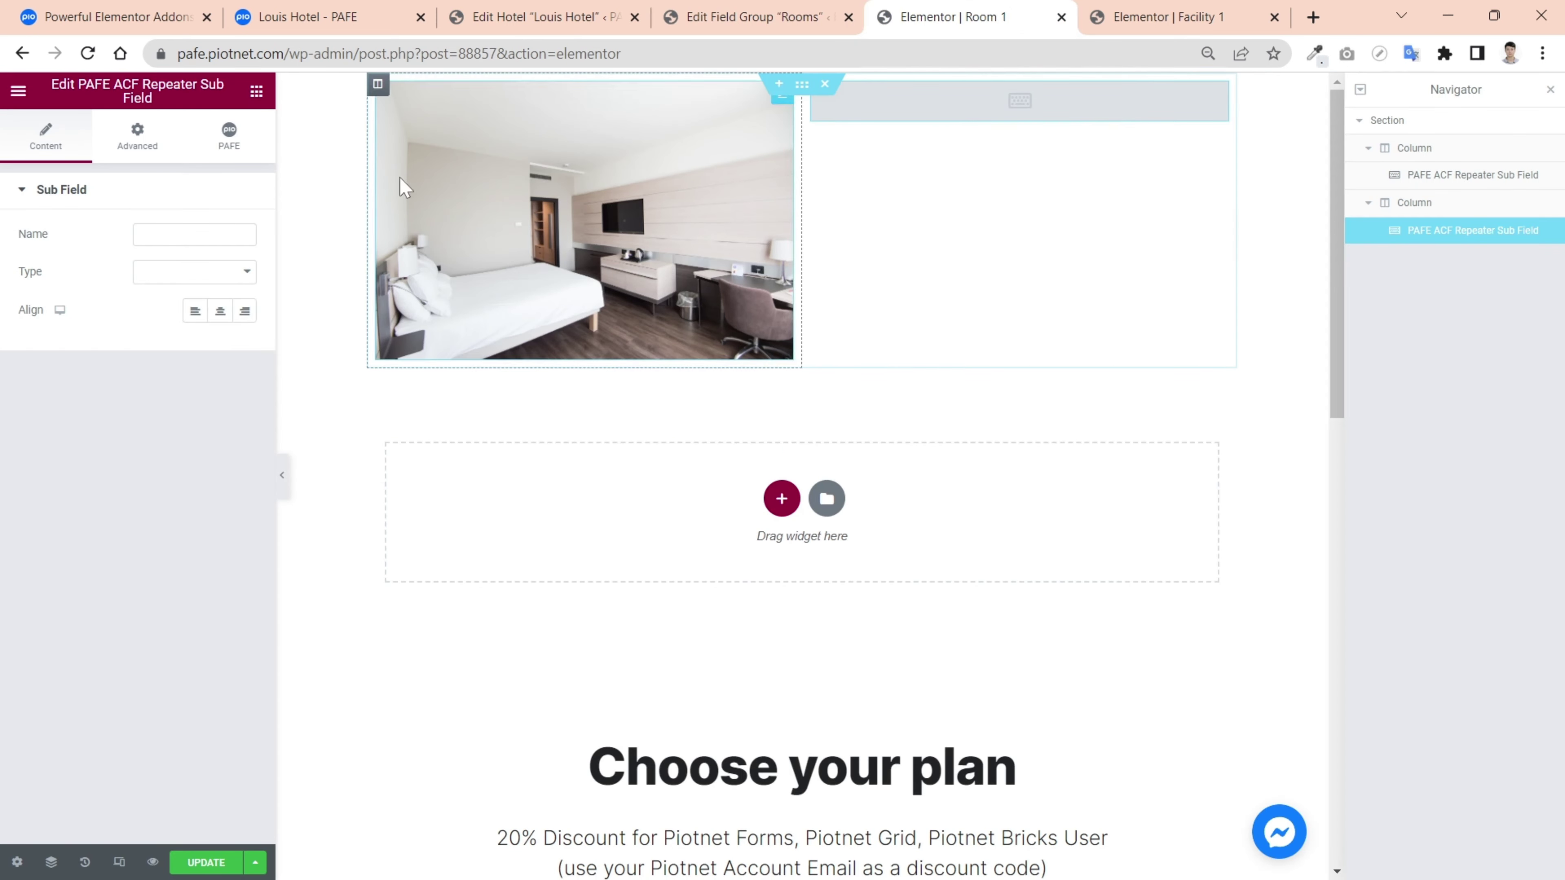
click(197, 235)
key(ctrl+v)
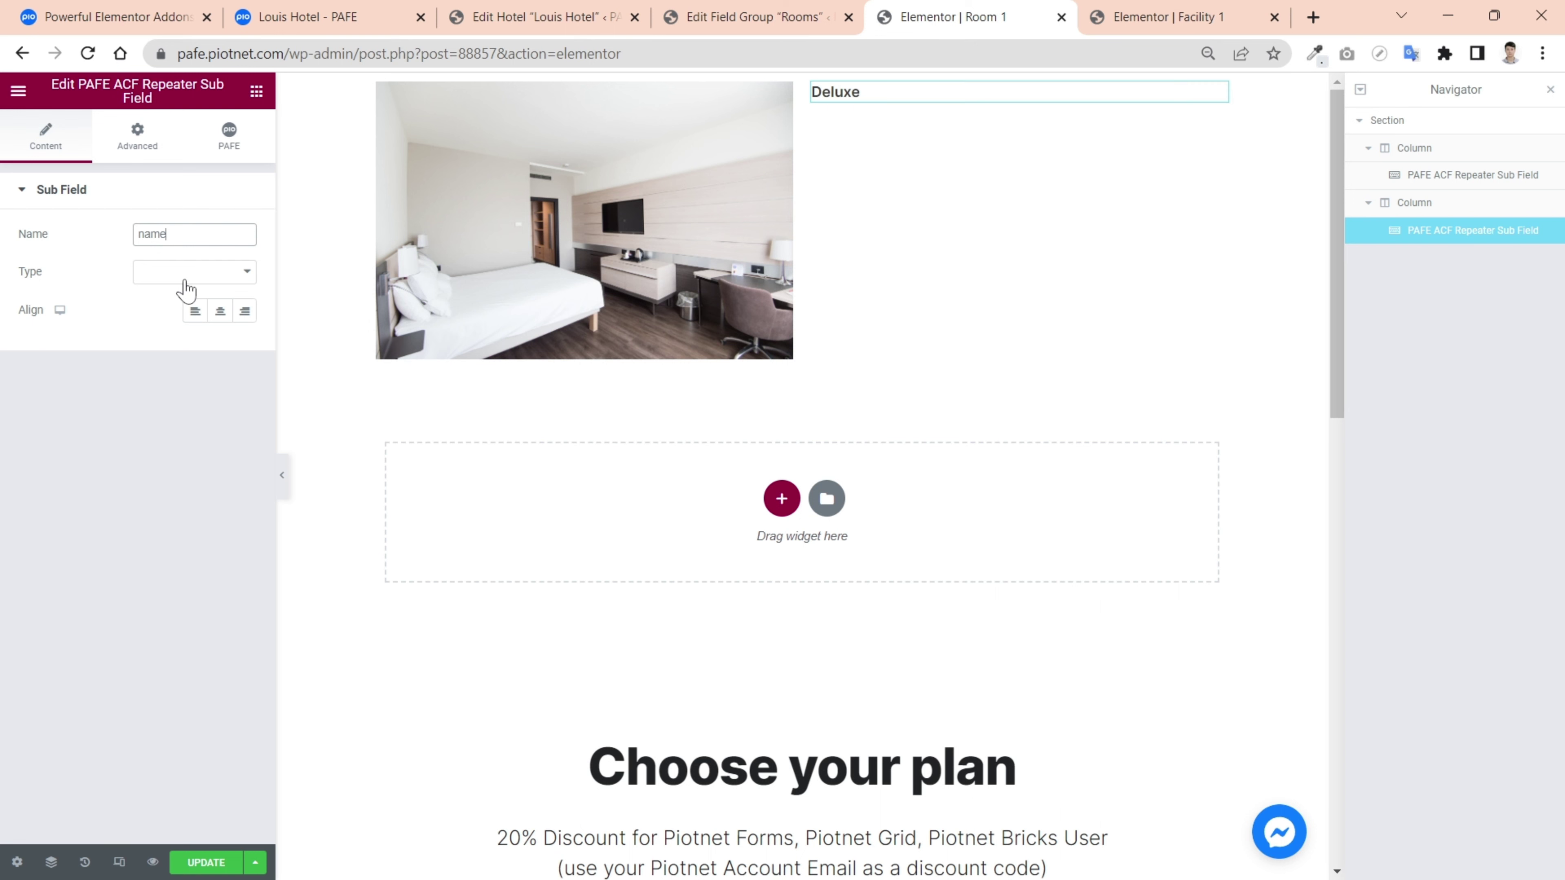
click(186, 281)
click(174, 292)
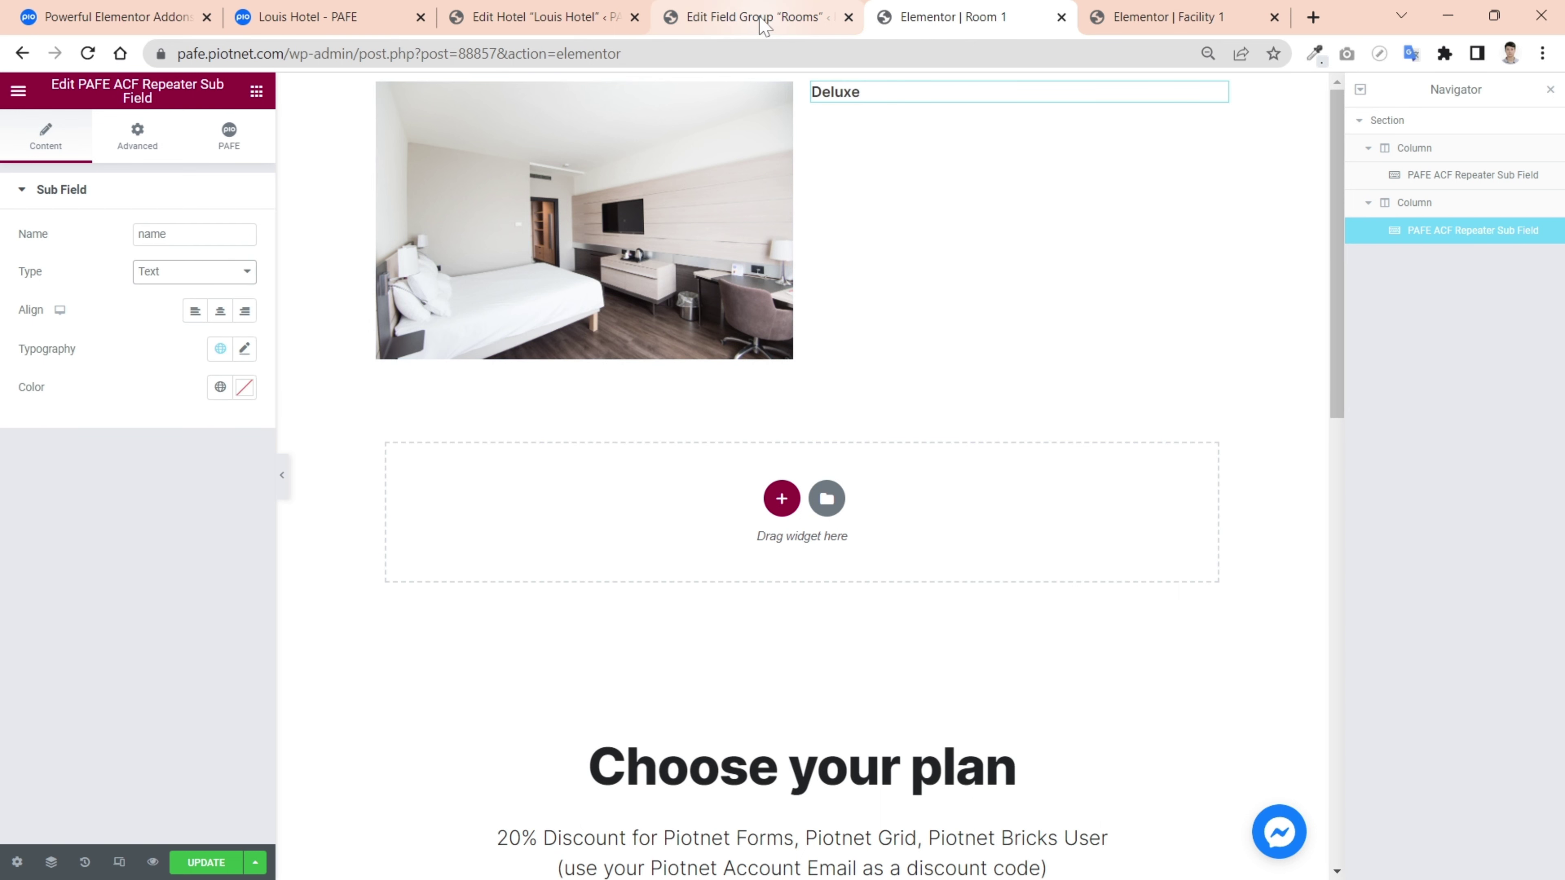
Step: Duplicate the Deluxe widget and rename the copy's sub field to description
right_click(1223, 102)
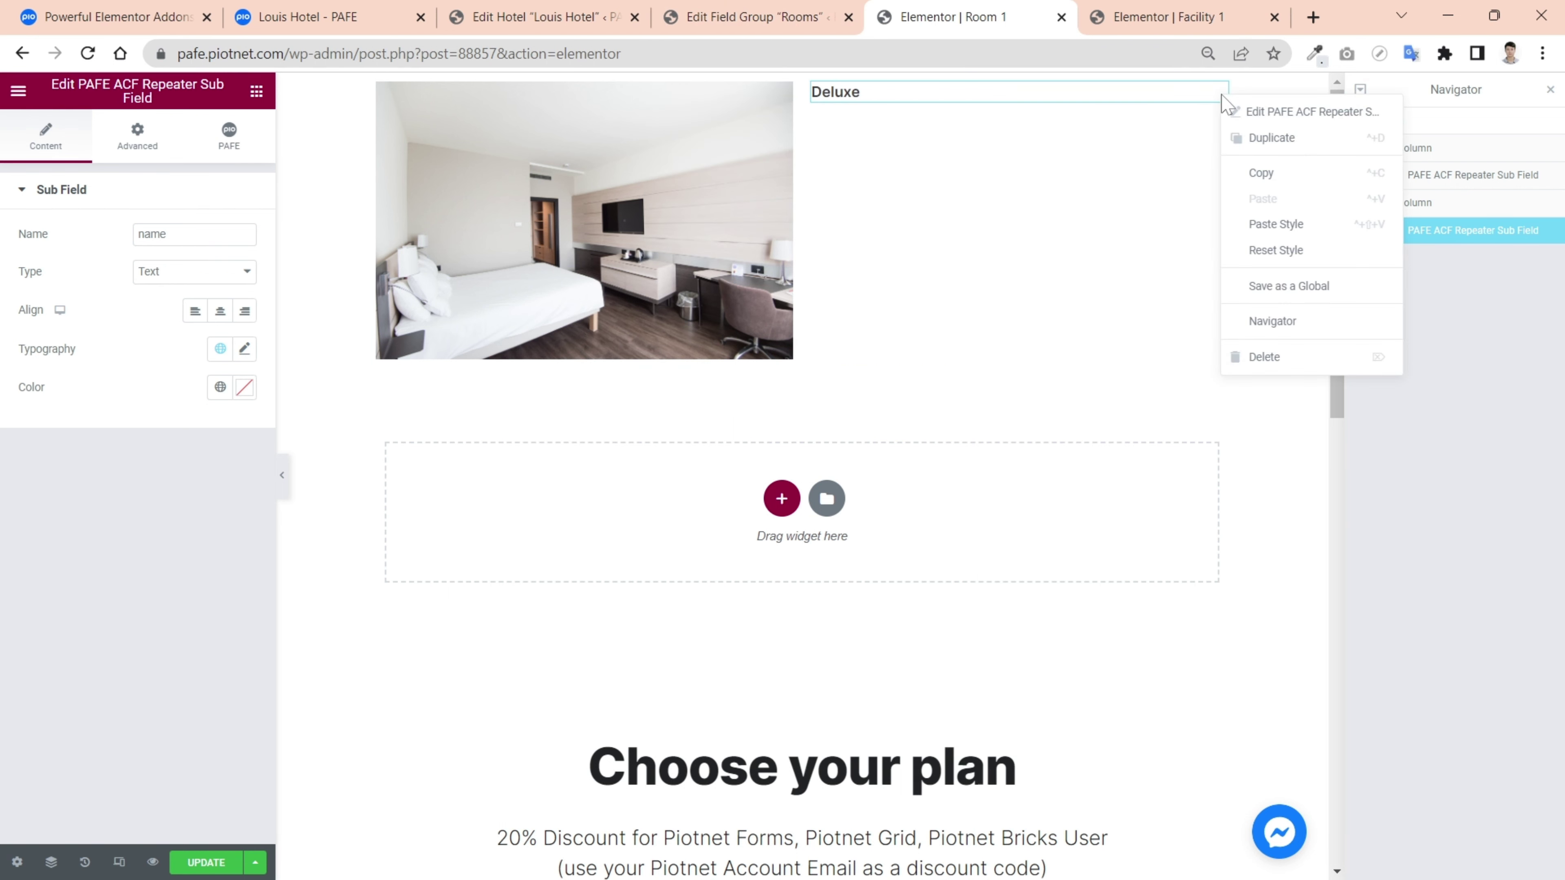
click(1251, 140)
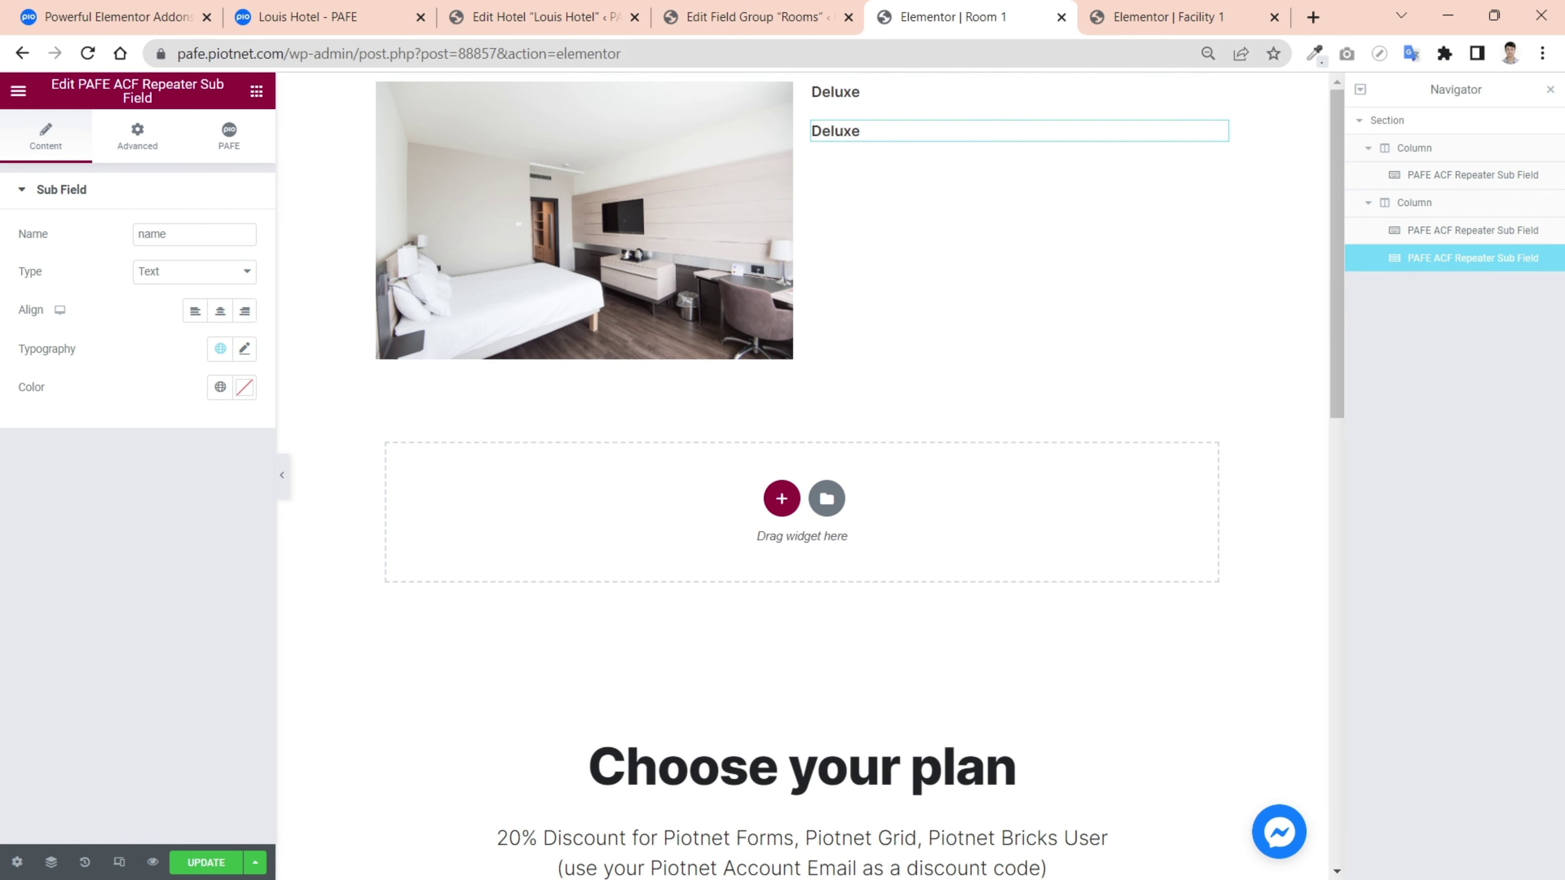
click(743, 18)
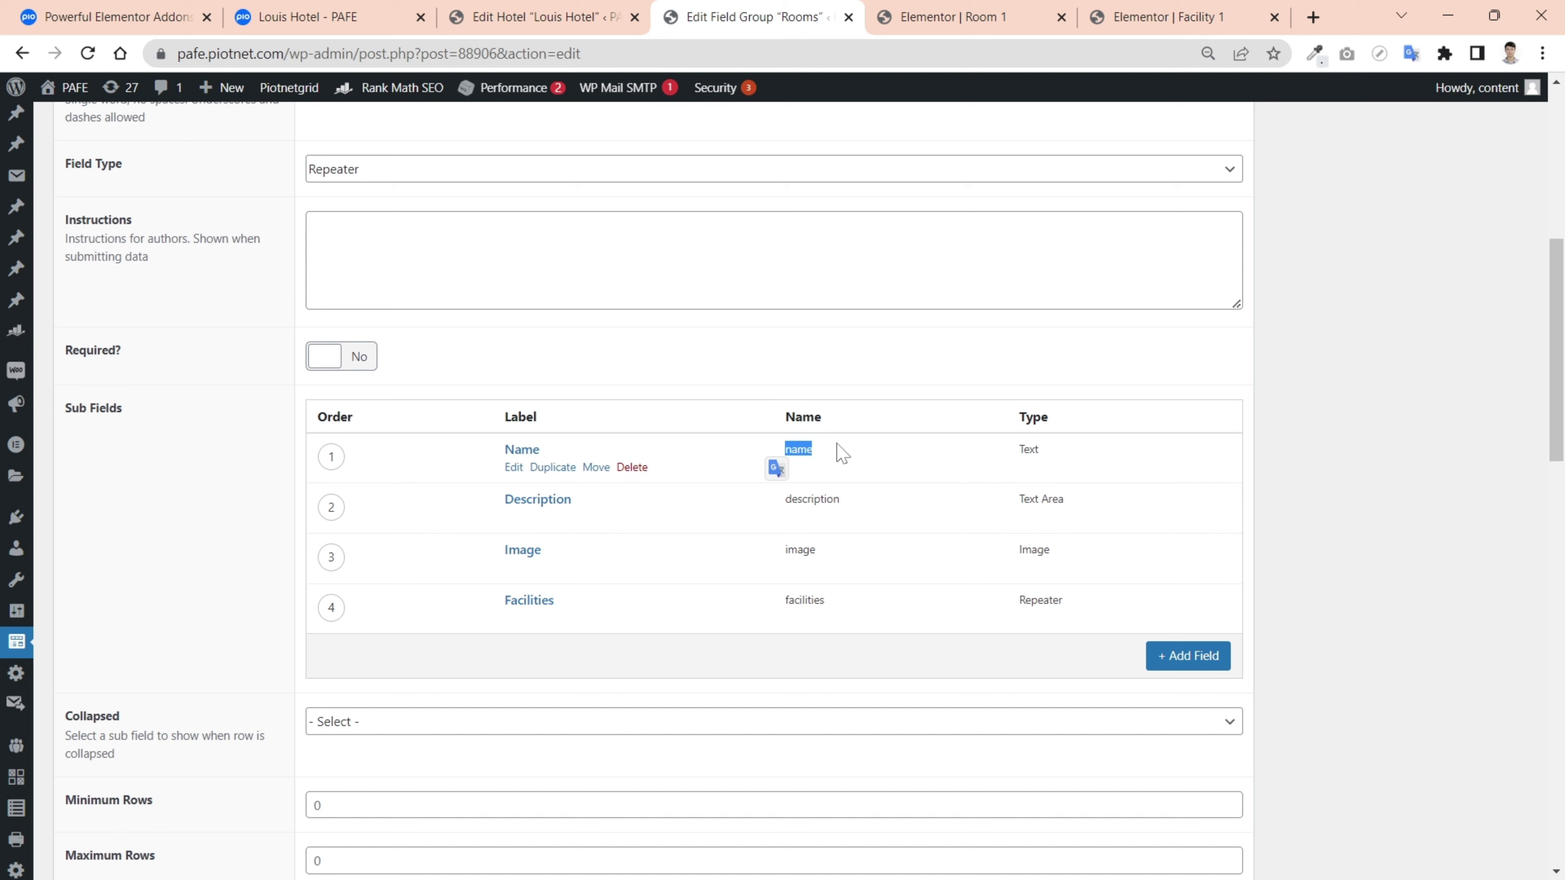
drag(841, 499, 764, 502)
key(ctrl+c)
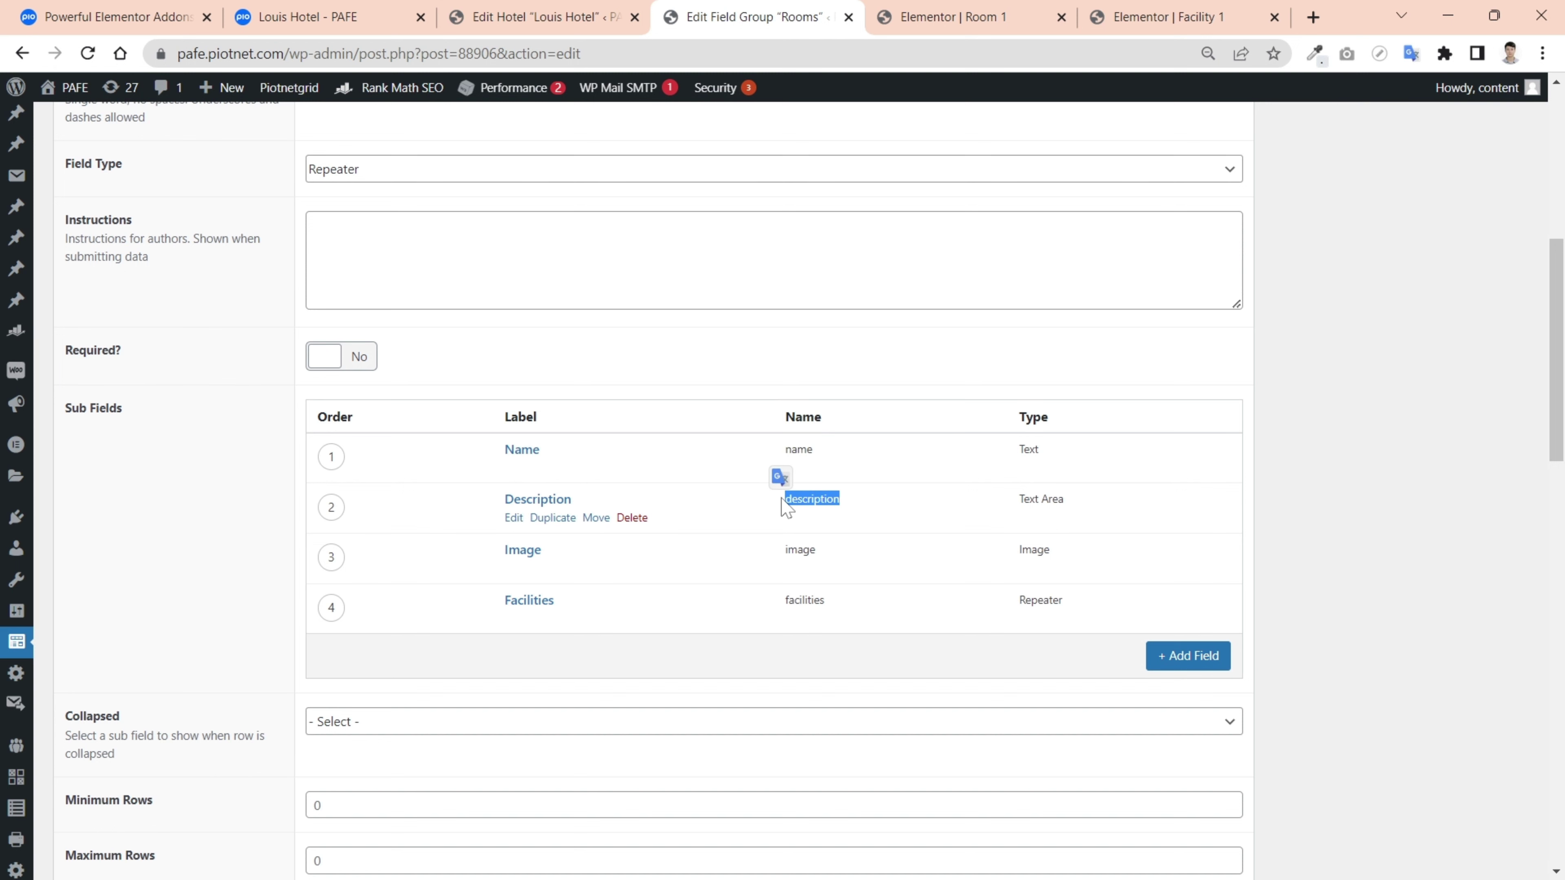
click(992, 17)
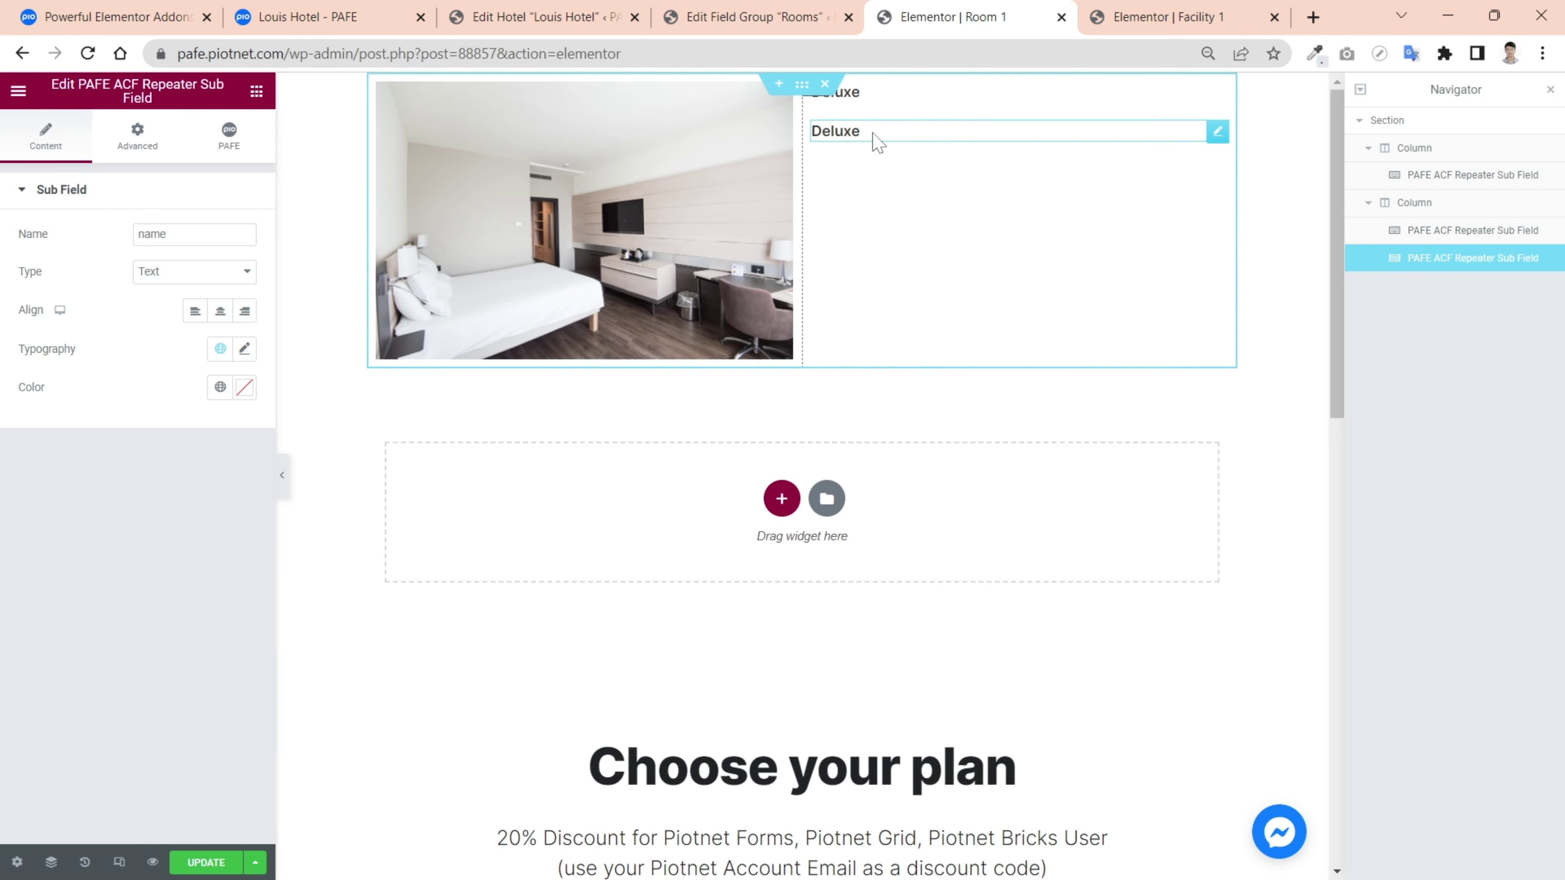
double_click(188, 235)
key(ctrl+v)
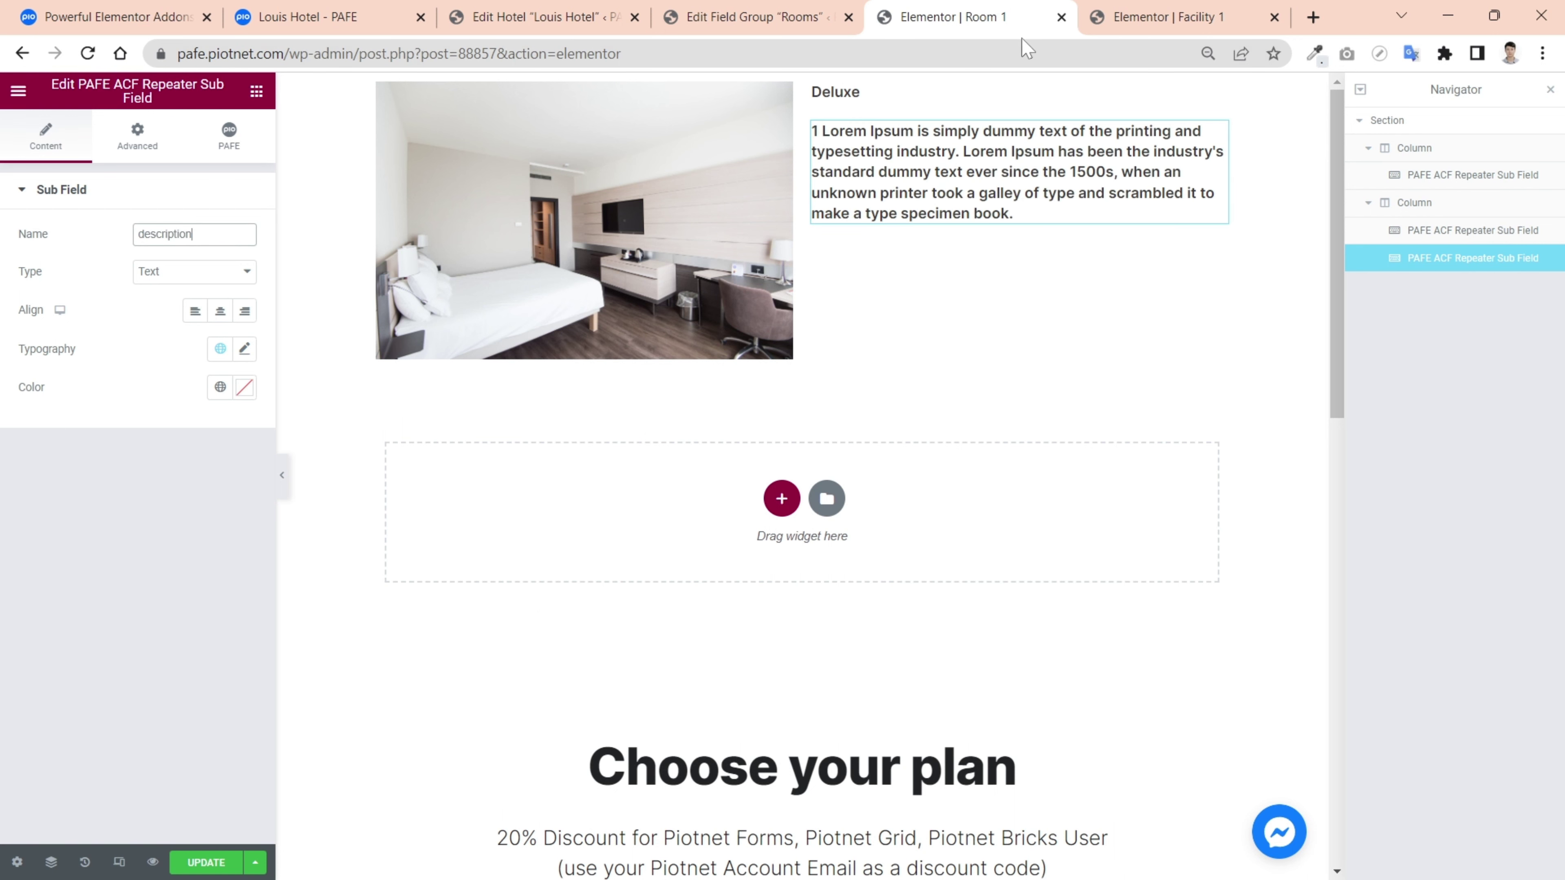
Step: Place a PAFE ACF Repeater Render below the room description and copy the Facility 1 template shortcode
right_click(1211, 133)
click(258, 97)
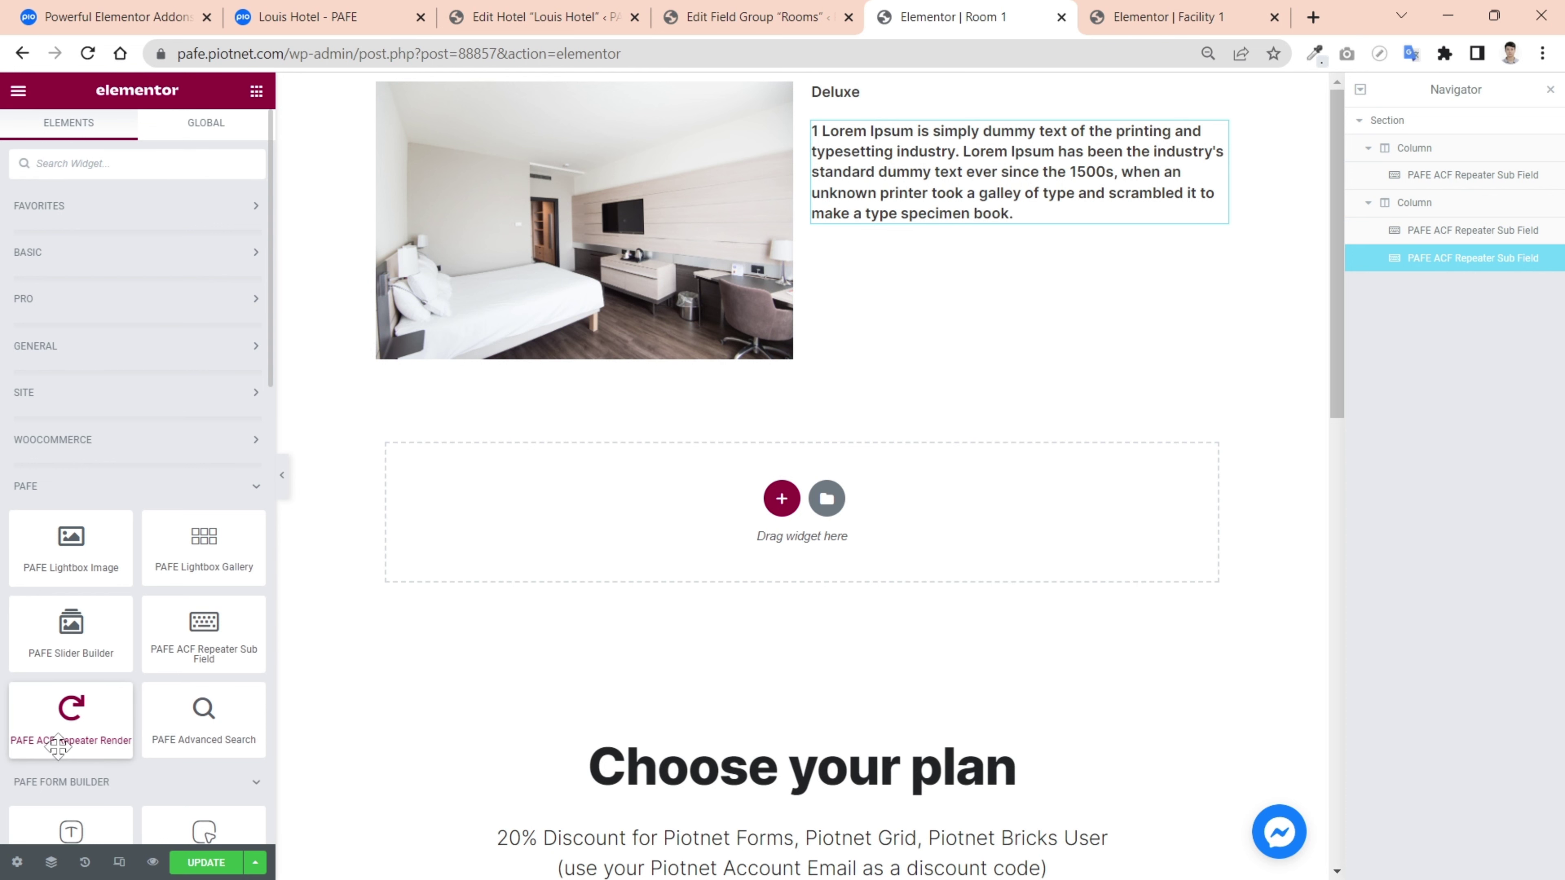
drag(57, 744, 961, 226)
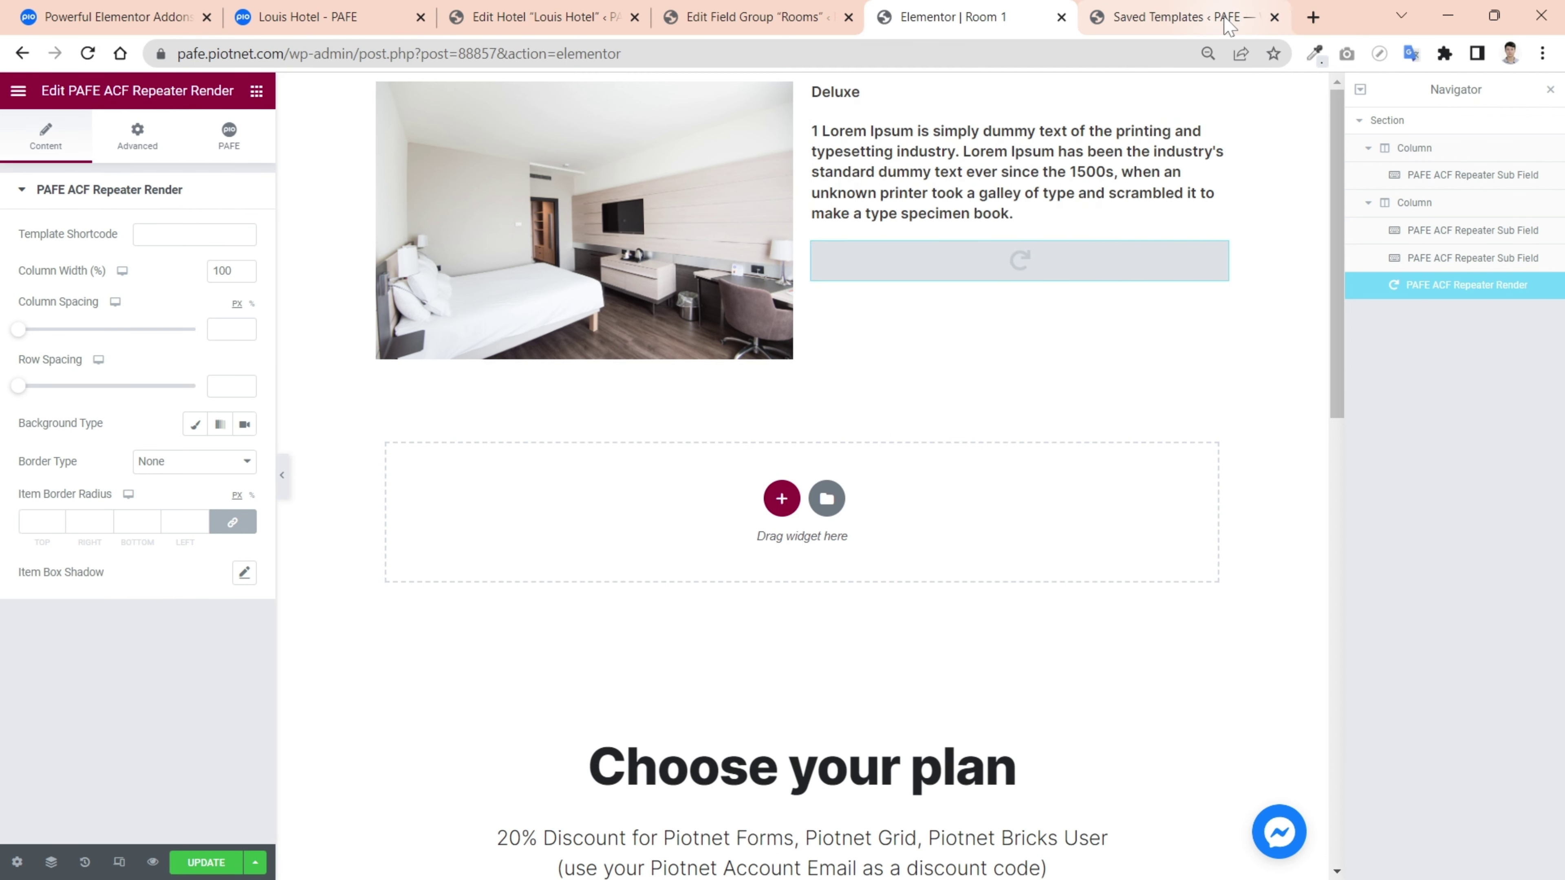
click(1220, 18)
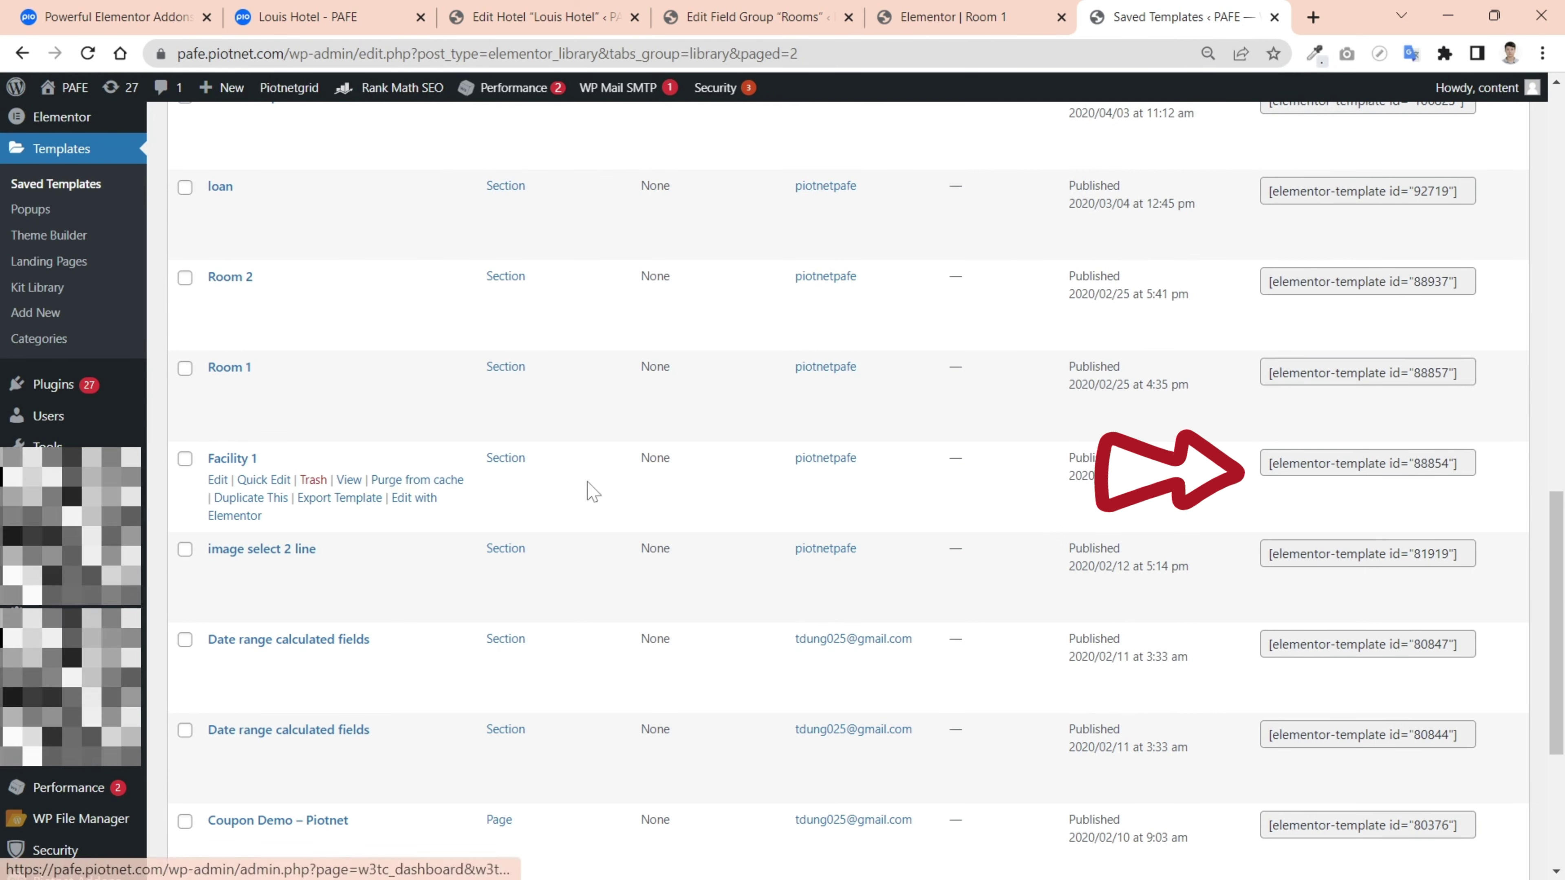
click(1458, 464)
key(ctrl+c)
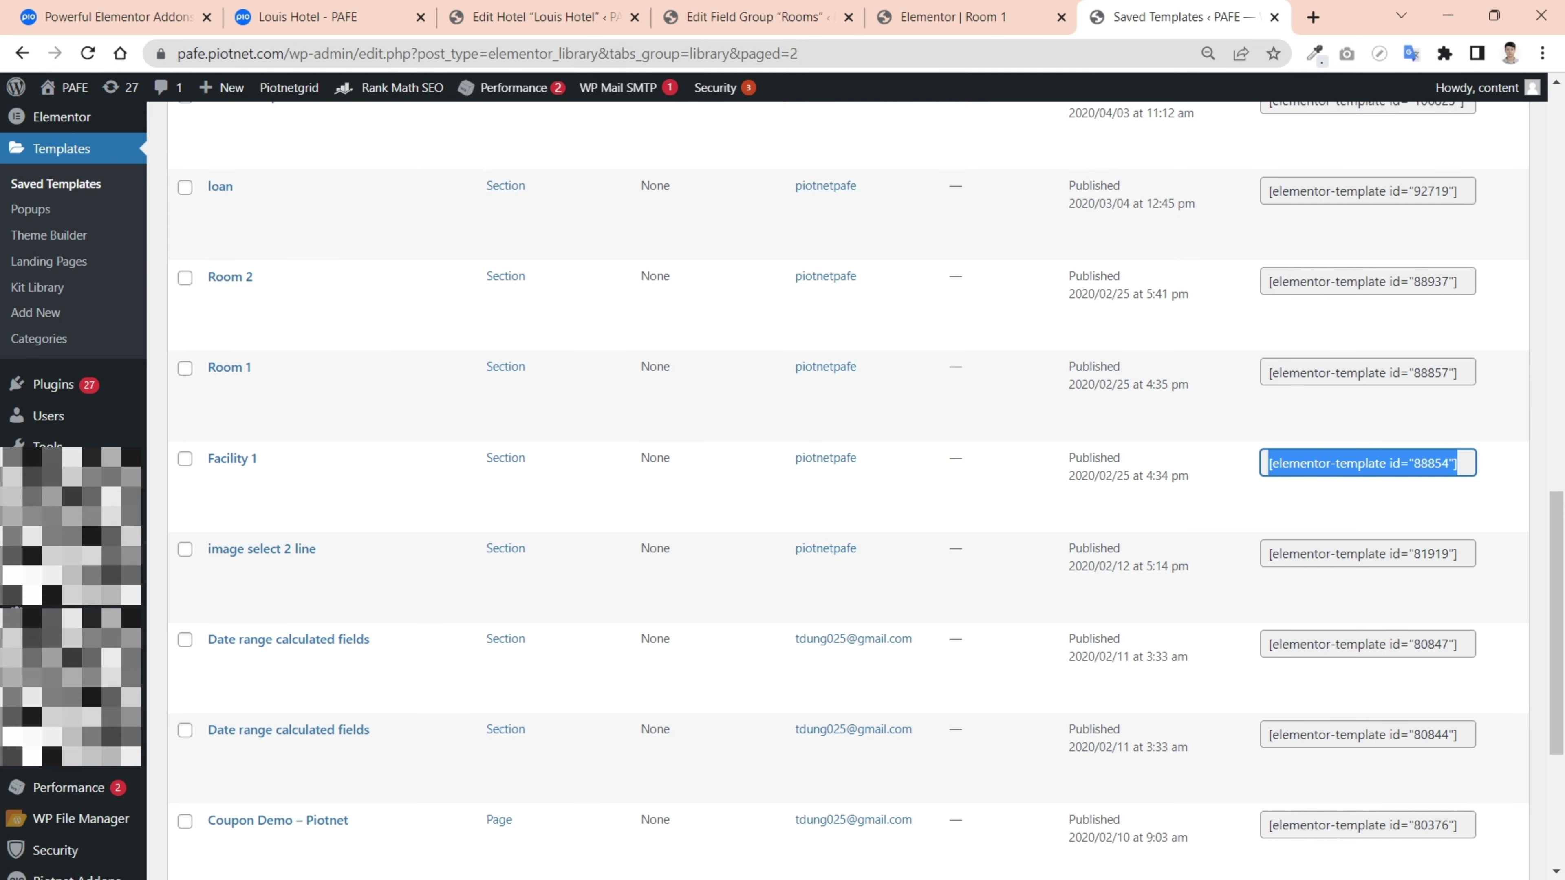
Step: Paste the Facility 1 shortcode (template 88854) into the repeater's Template Shortcode and save Room 1
click(953, 17)
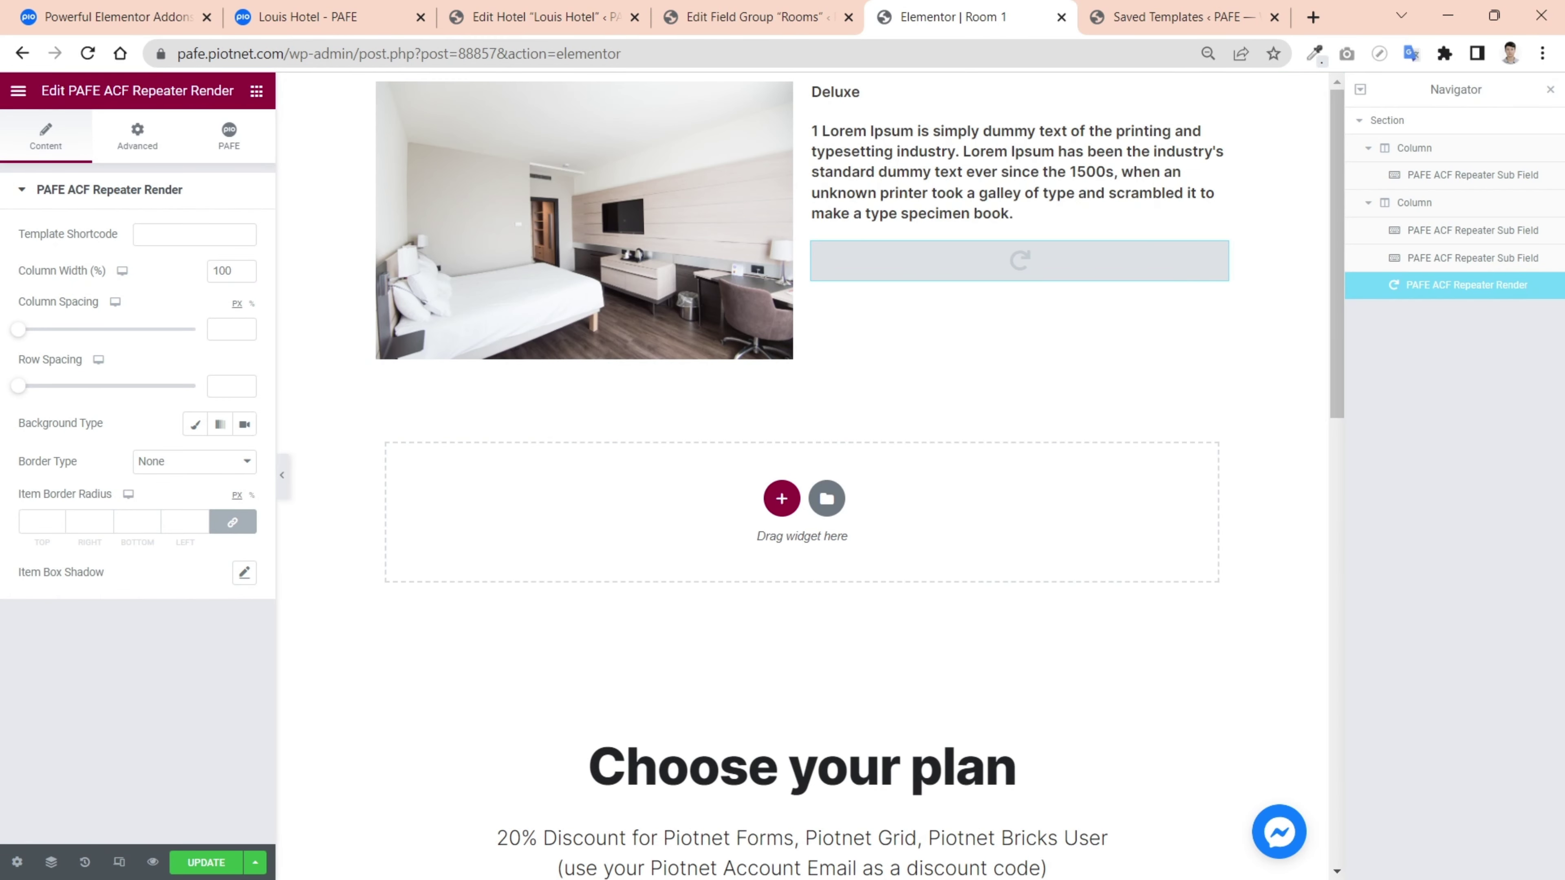
key(ctrl+v)
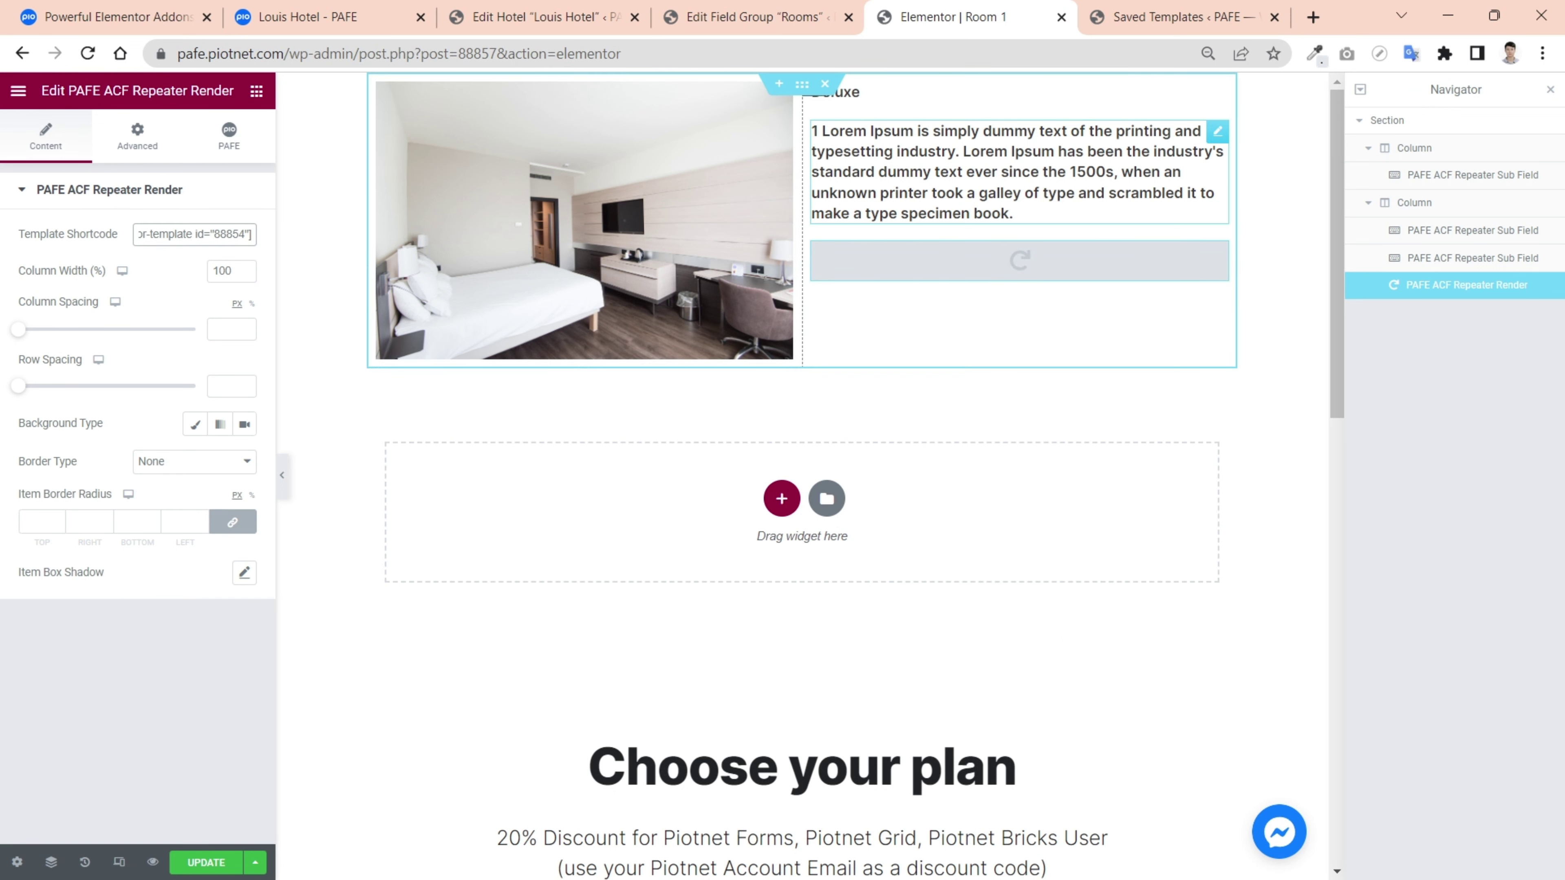
click(1294, 330)
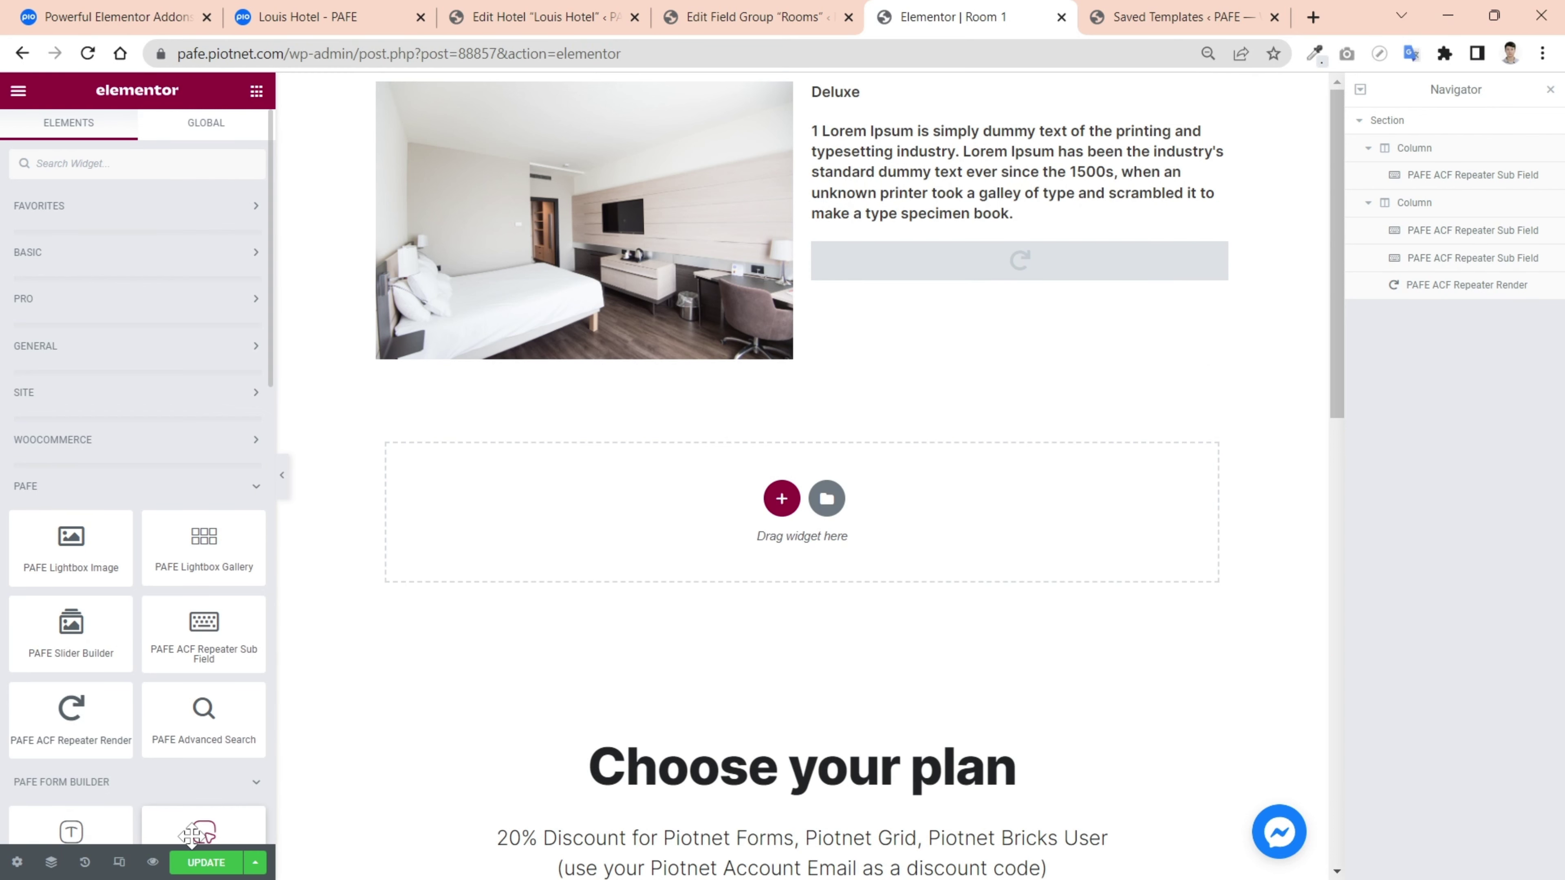
click(208, 864)
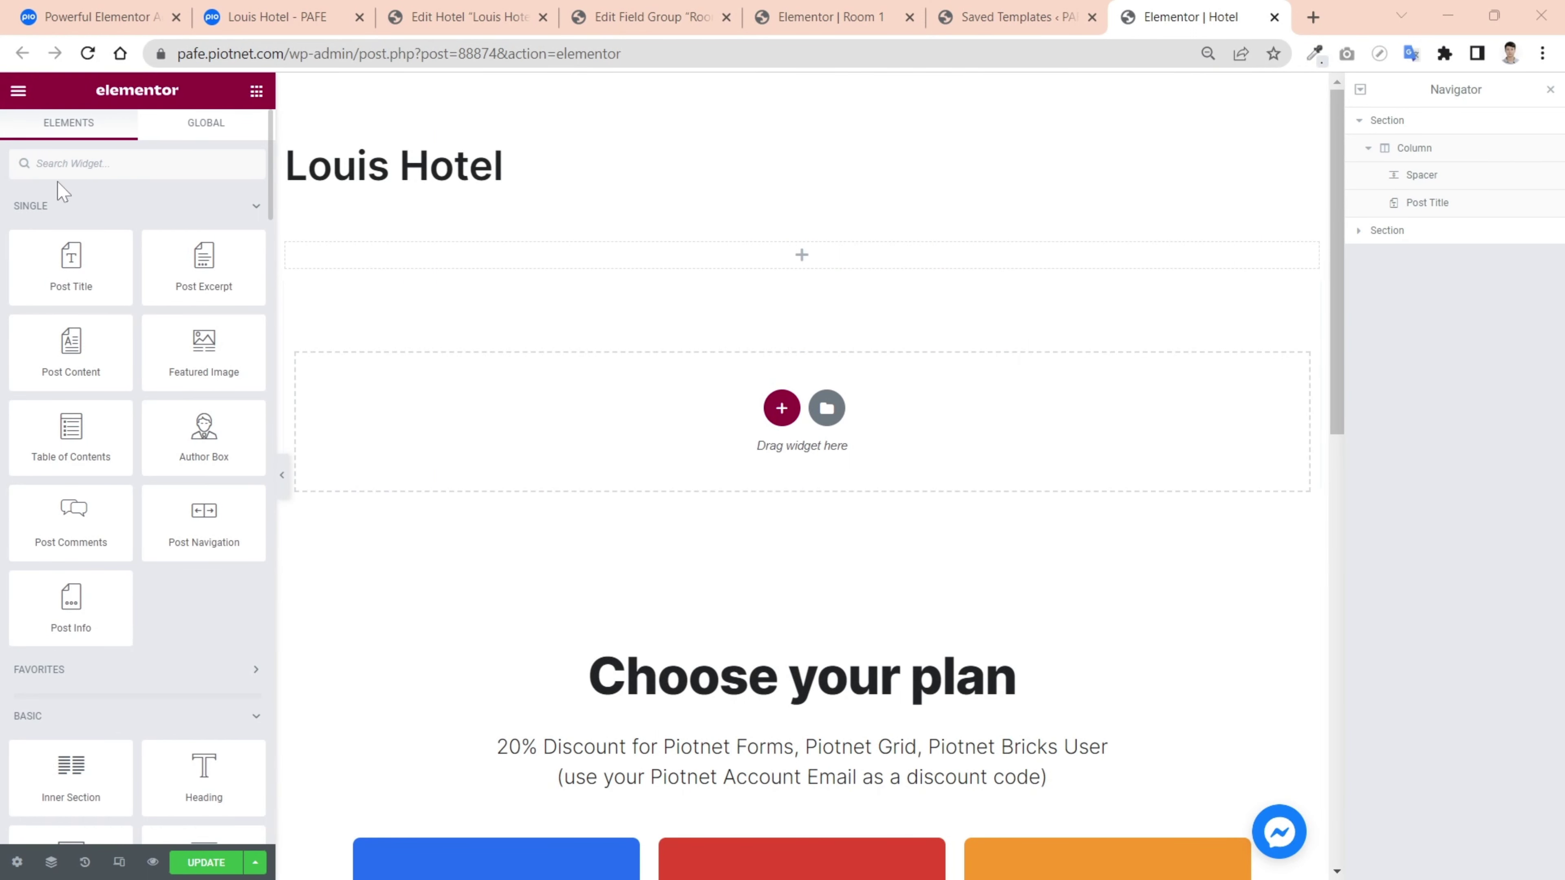
Step: Add a PAFE ACF Repeater Render widget under the Louis Hotel title
click(51, 209)
click(55, 299)
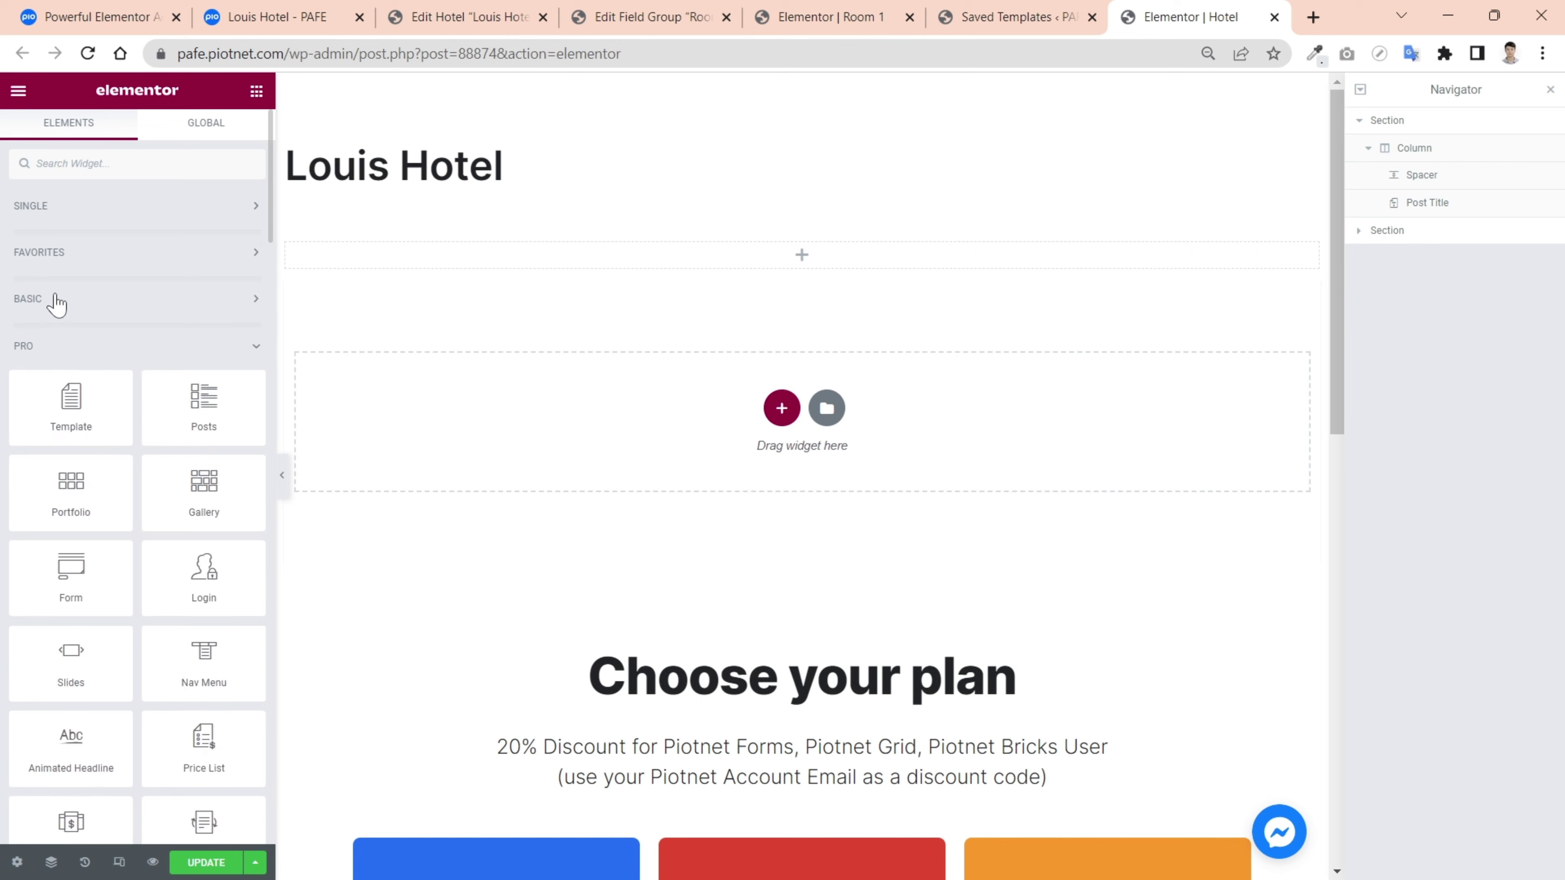
click(37, 348)
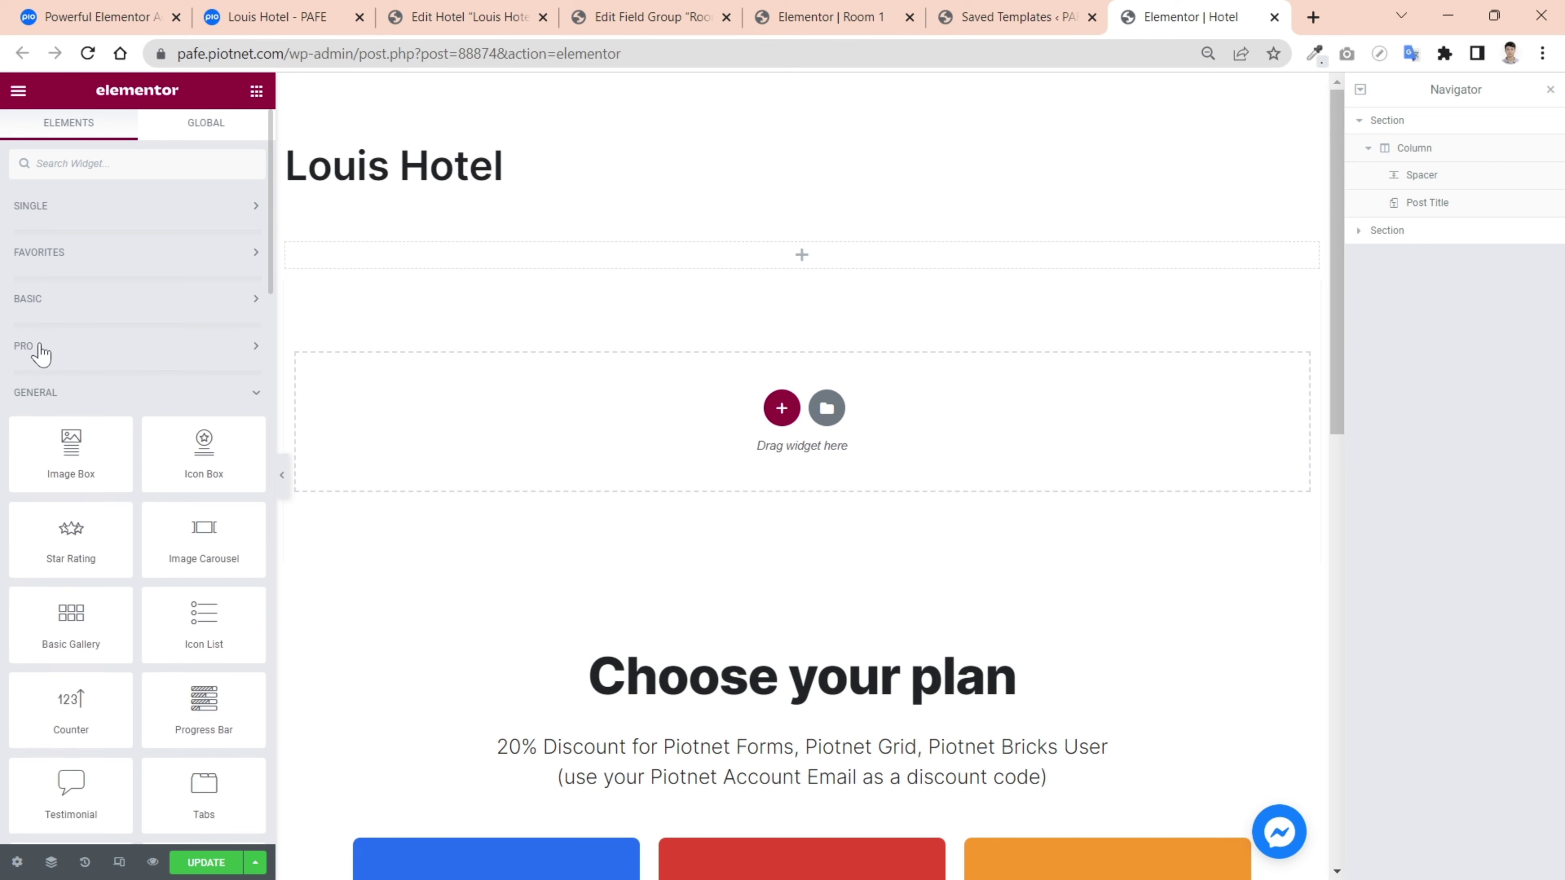
click(50, 392)
scroll(52, 400, down, 2)
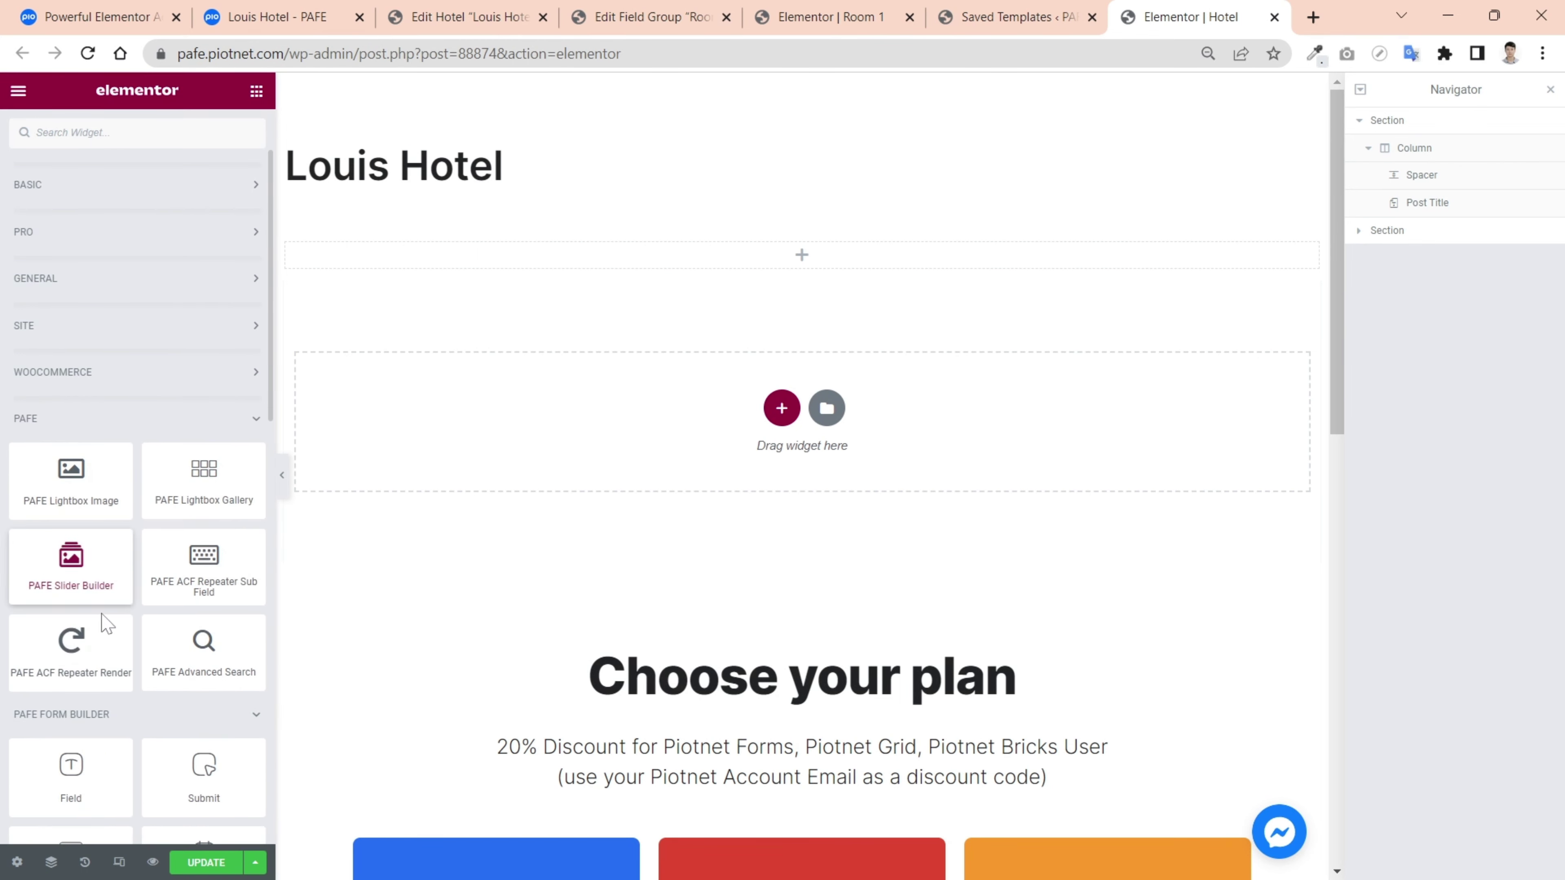
drag(475, 361, 689, 256)
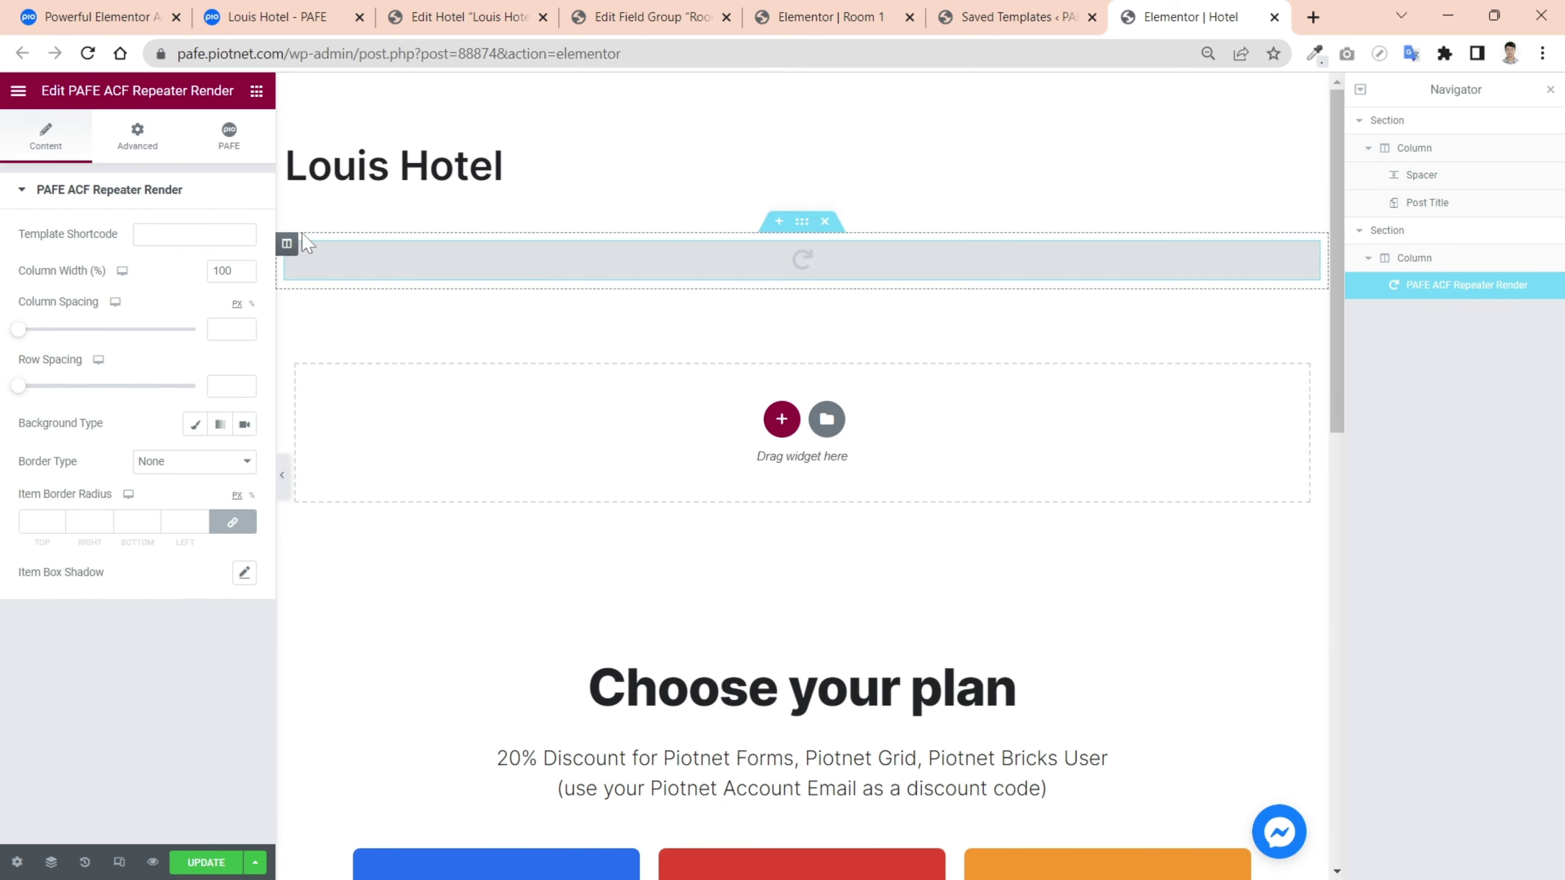
Step: Copy the Room 1 shortcode (template 88857) from Saved Templates into the repeater's Template Shortcode
click(1021, 29)
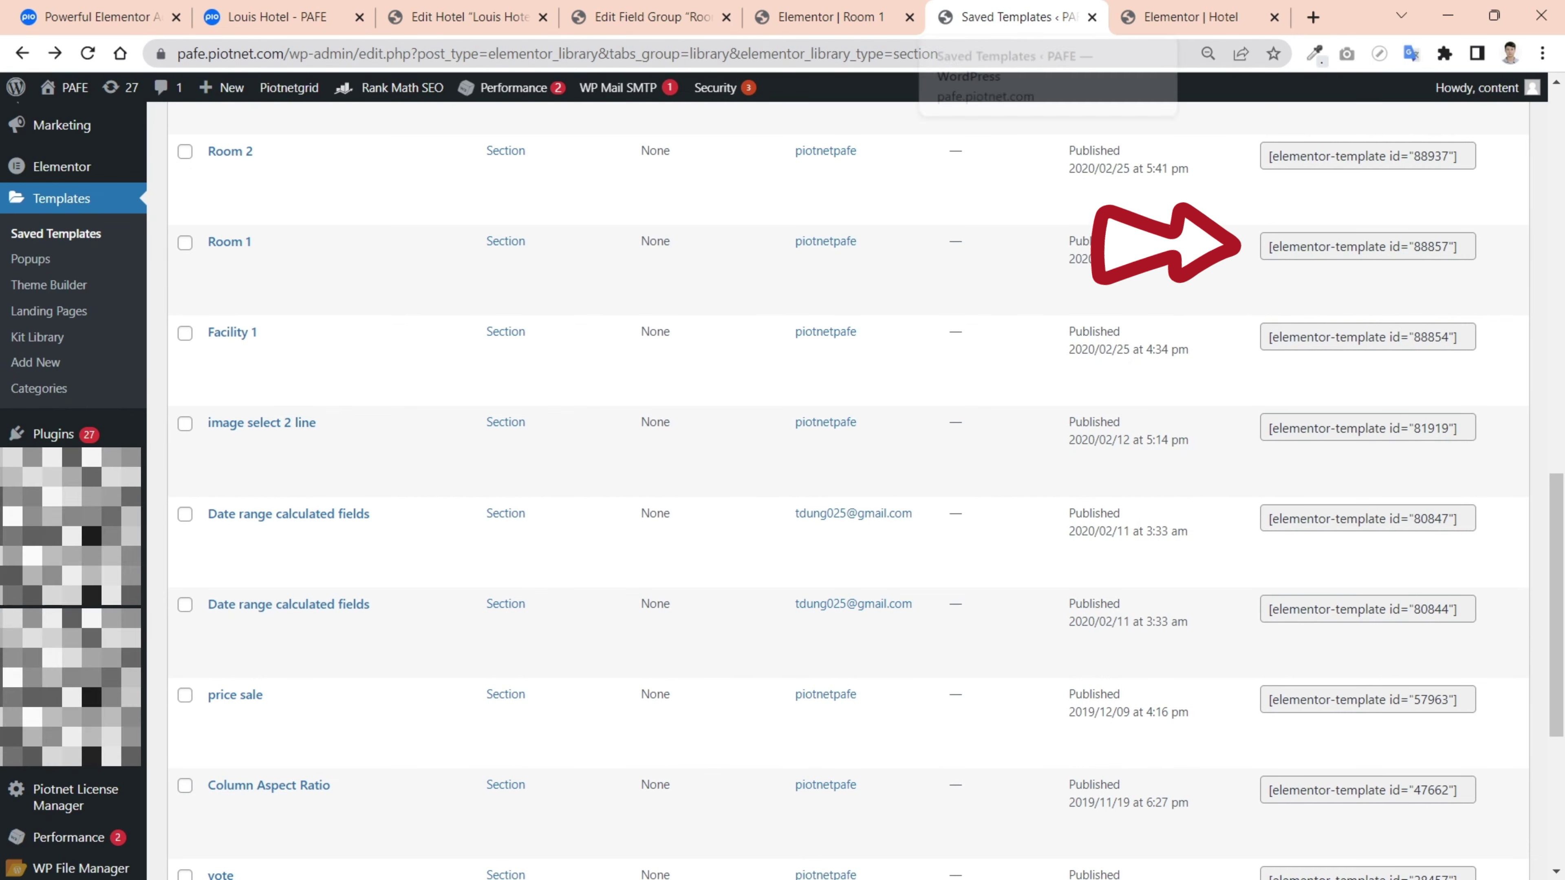
click(1265, 246)
drag(1266, 246, 1367, 231)
key(ctrl+c)
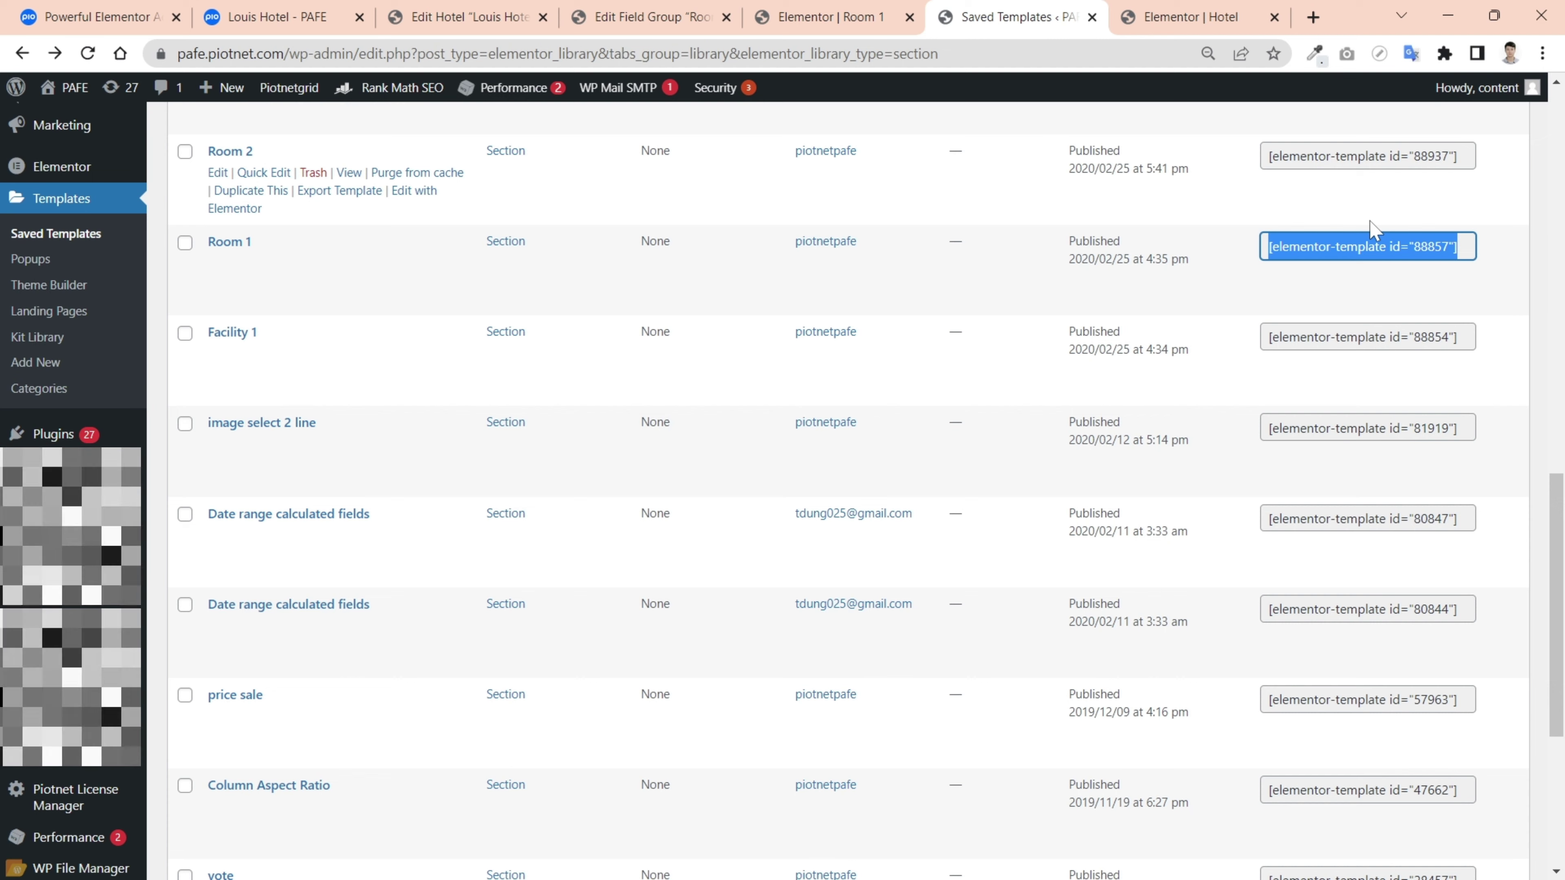
click(1190, 17)
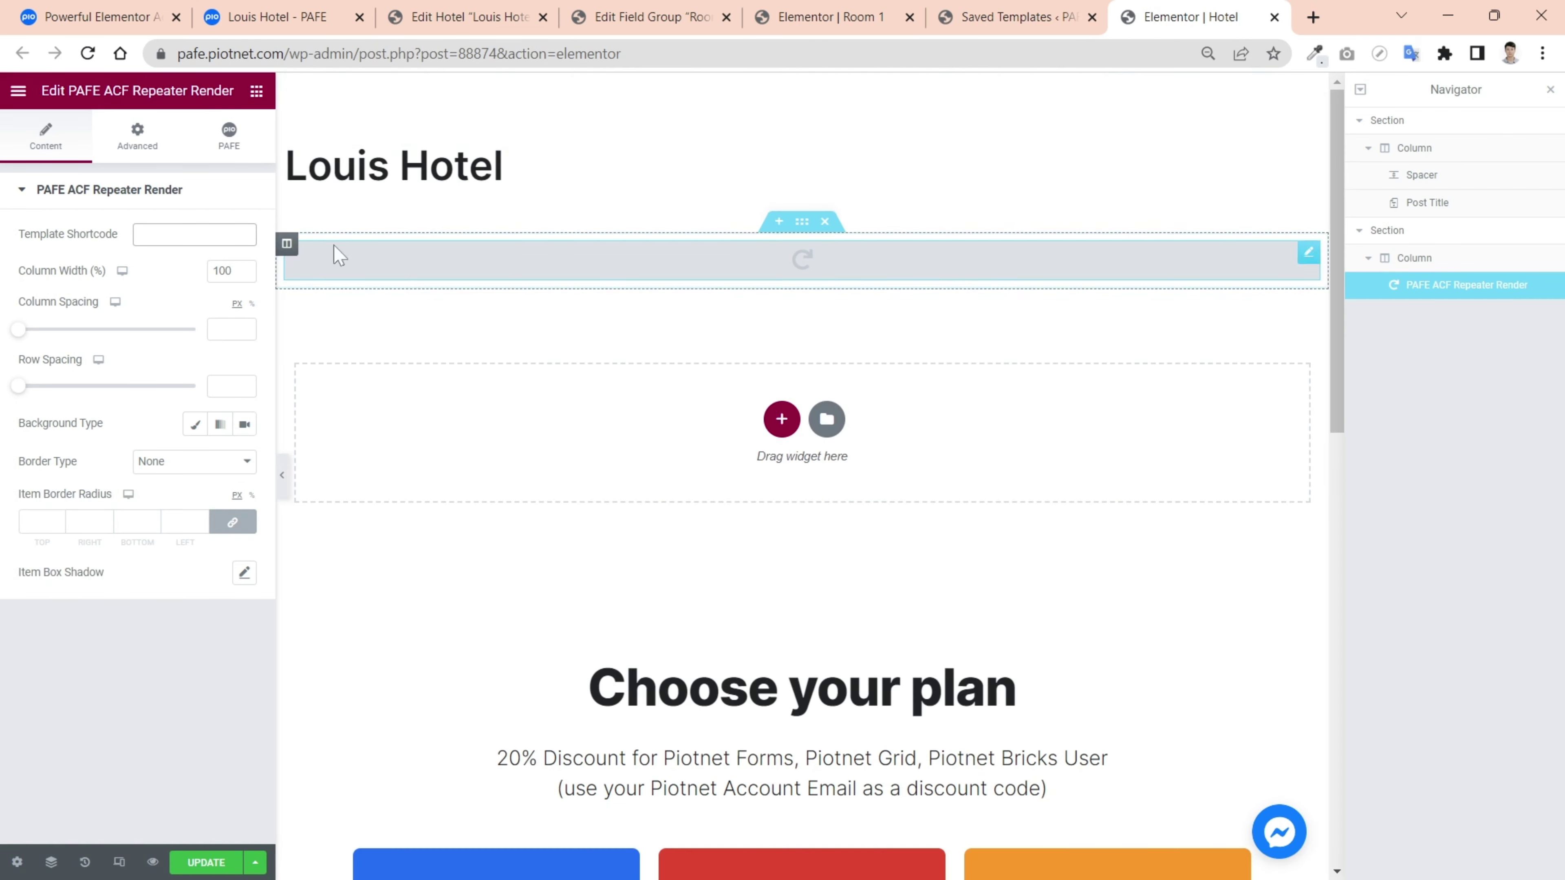
click(194, 234)
key(ctrl+v)
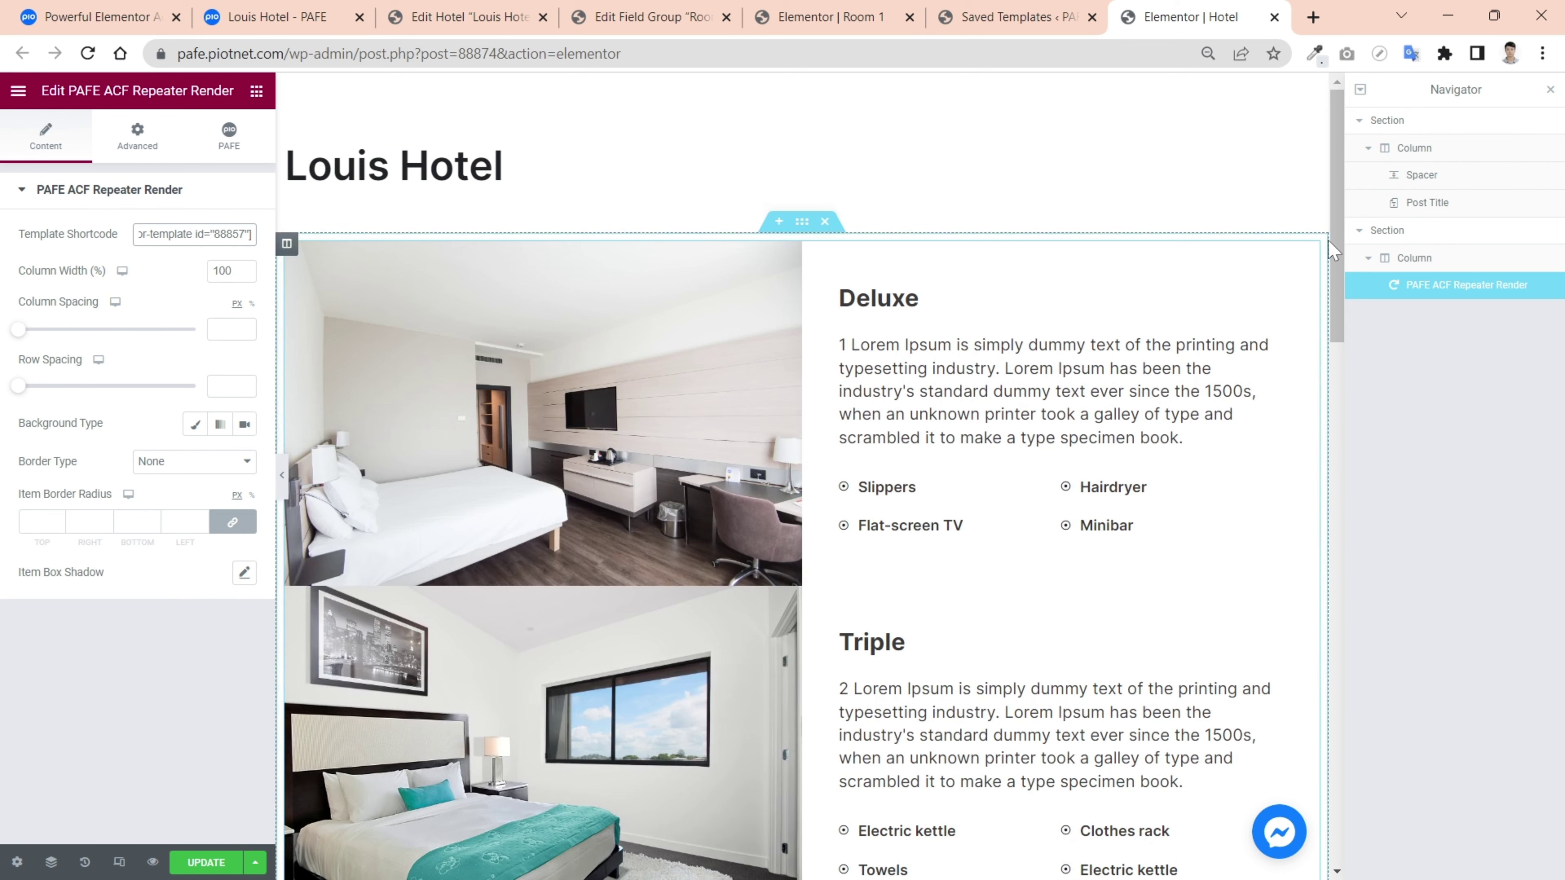
drag(1336, 250, 1349, 302)
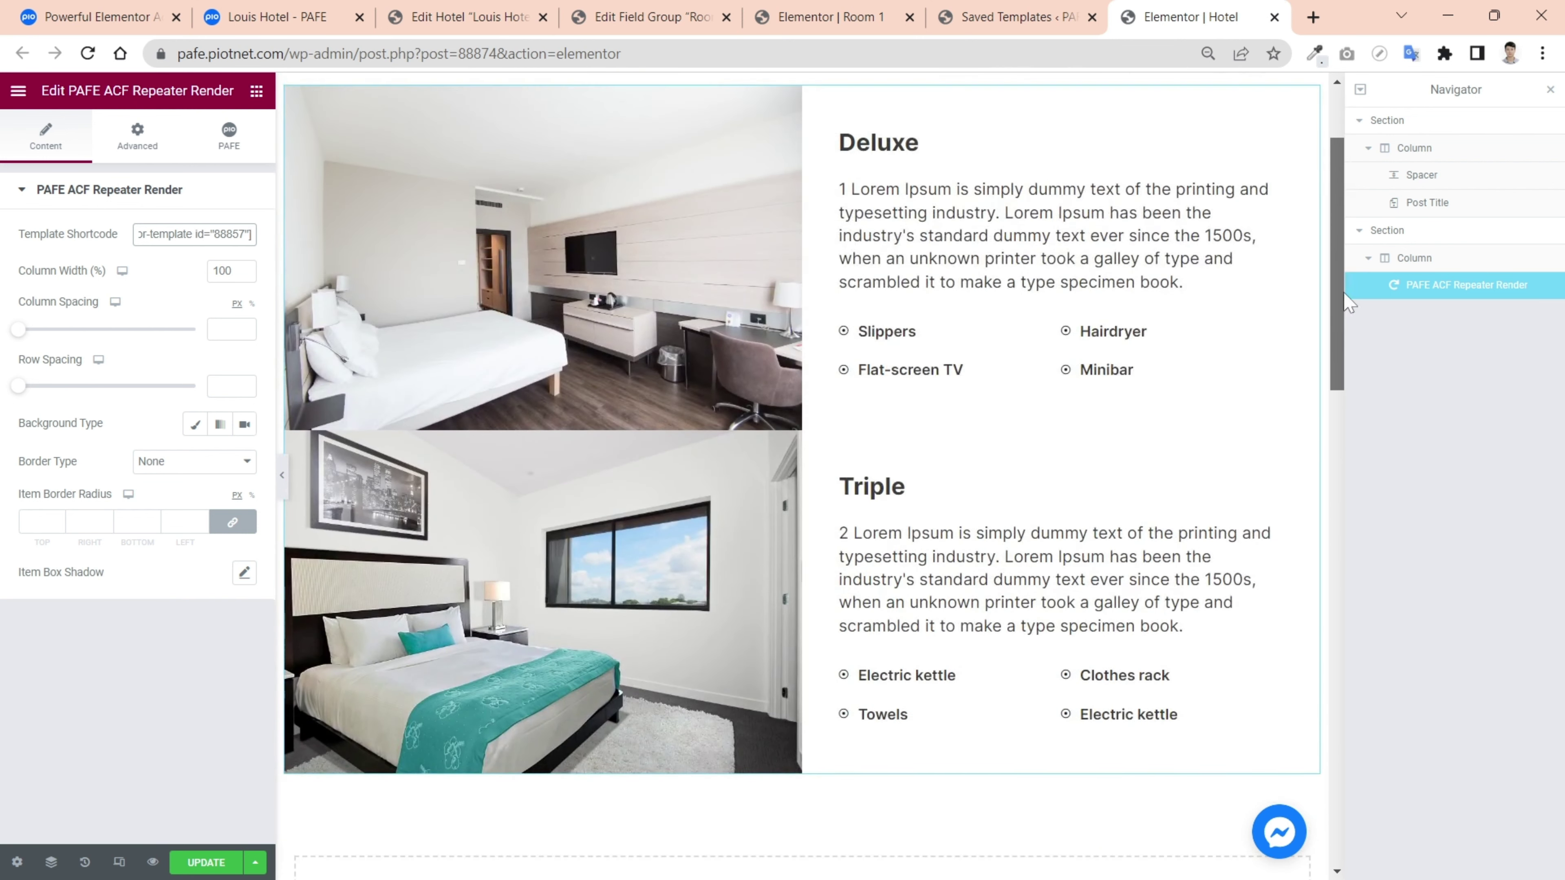
click(230, 272)
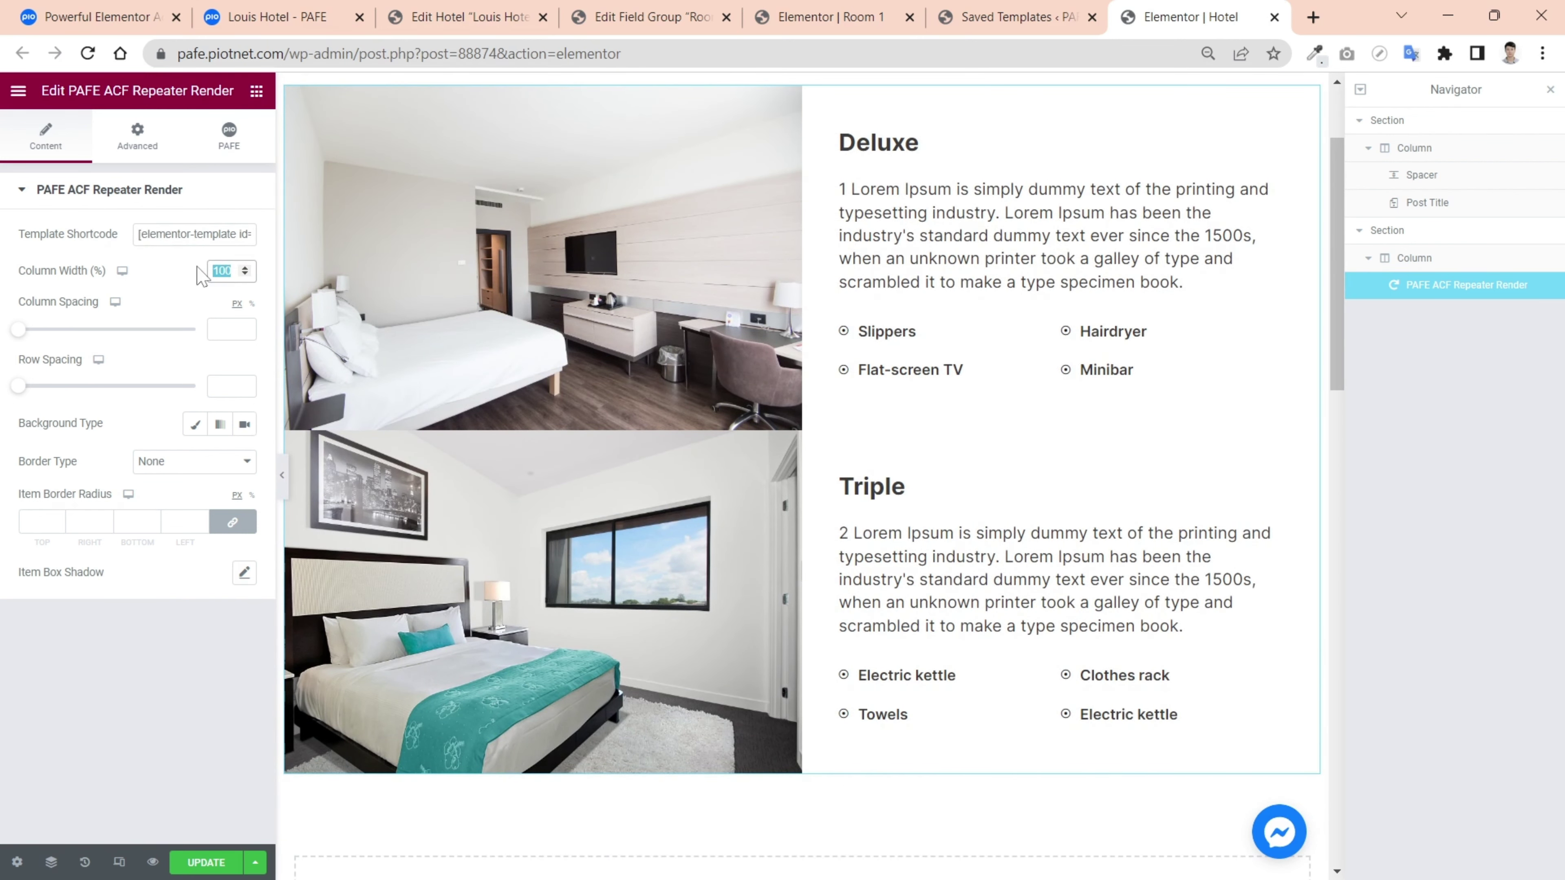
text(50)
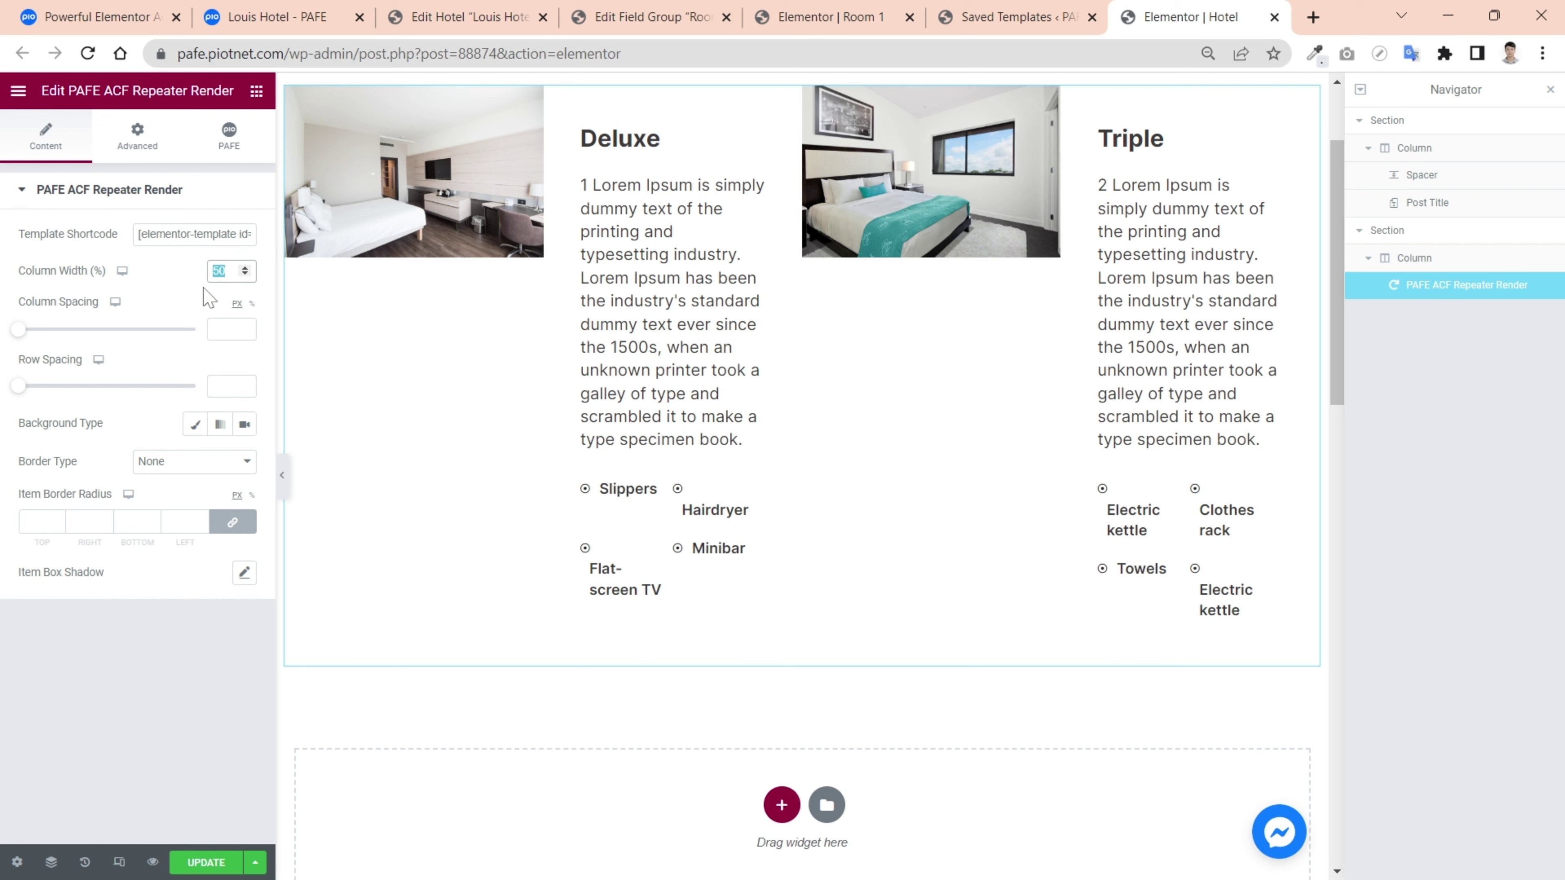
text(100)
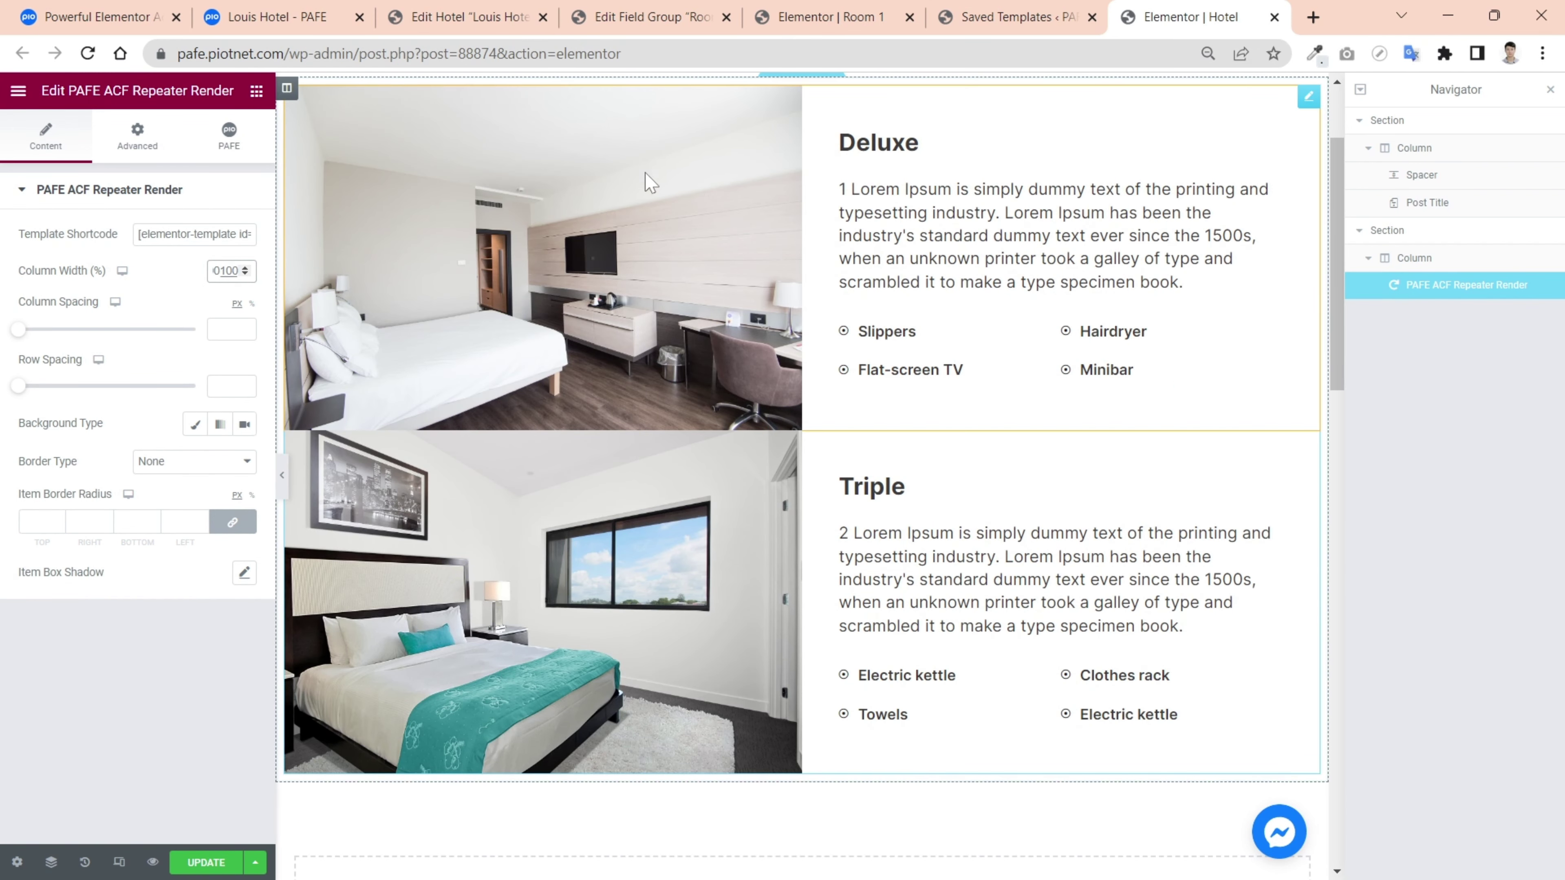
click(1439, 426)
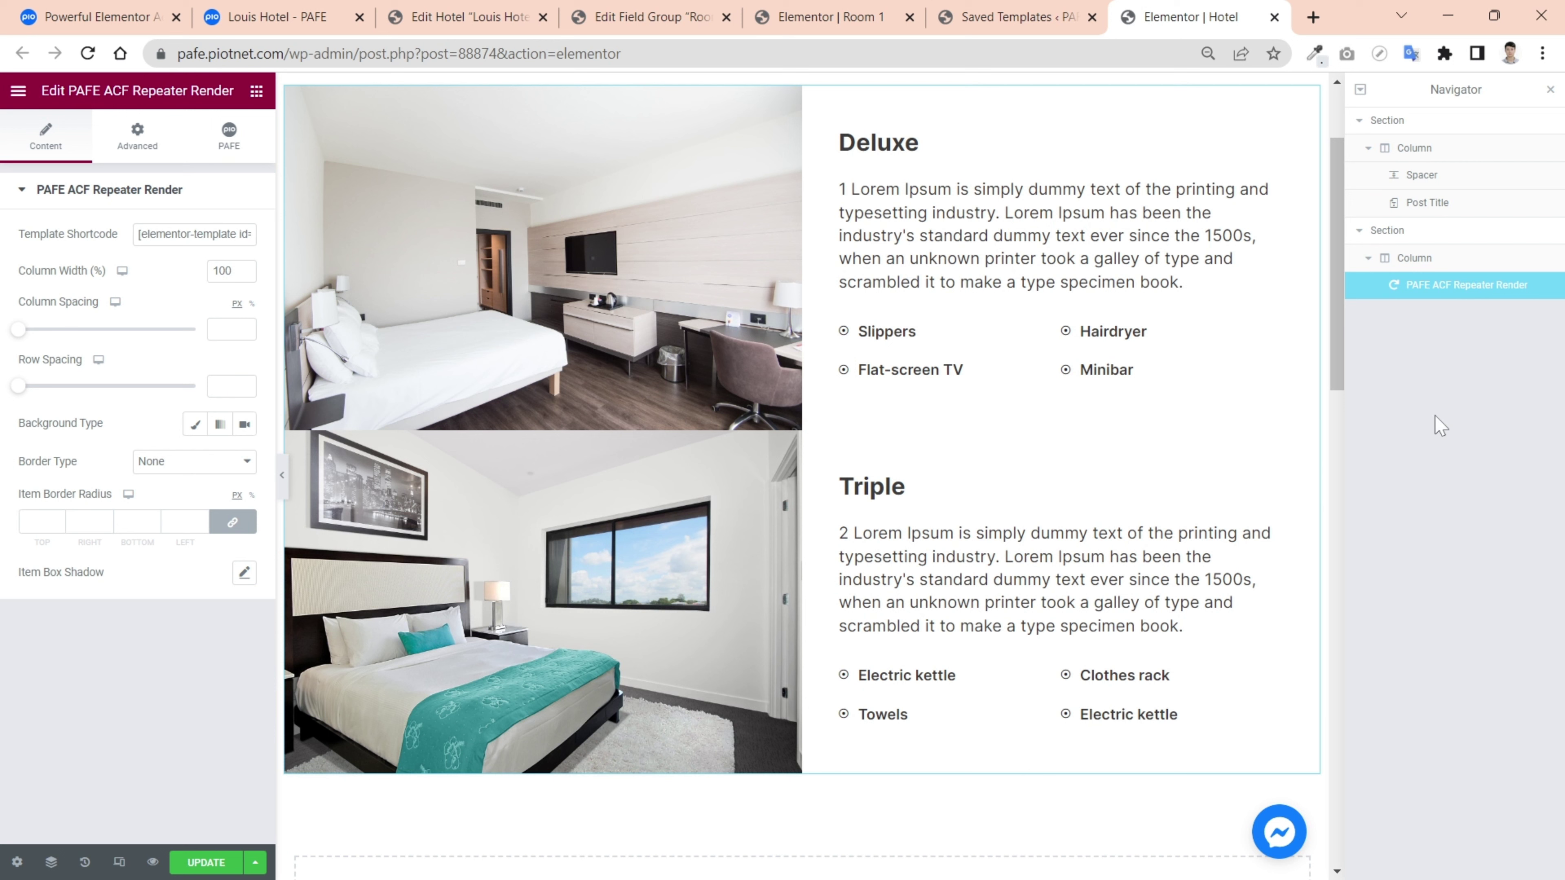